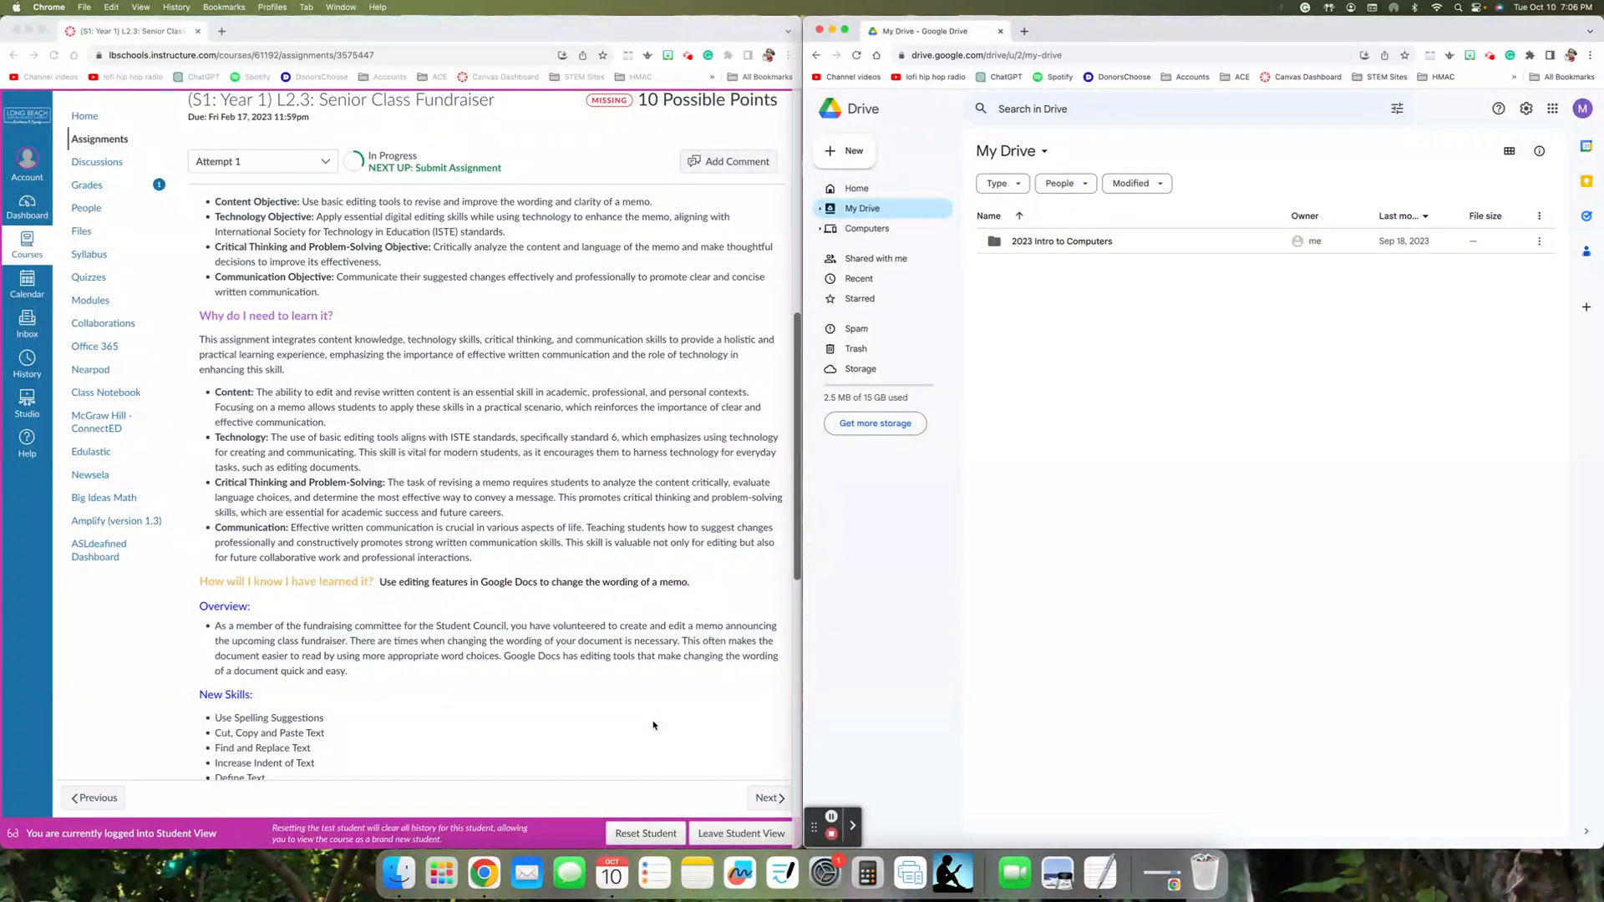
- Review the Senior Class Fundraiser assignment page, including its objectives, overview, new skills, document name and memo text
{"action": "scroll", "coordinate": [654, 725], "scroll_direction": "down", "scroll_amount": 10}
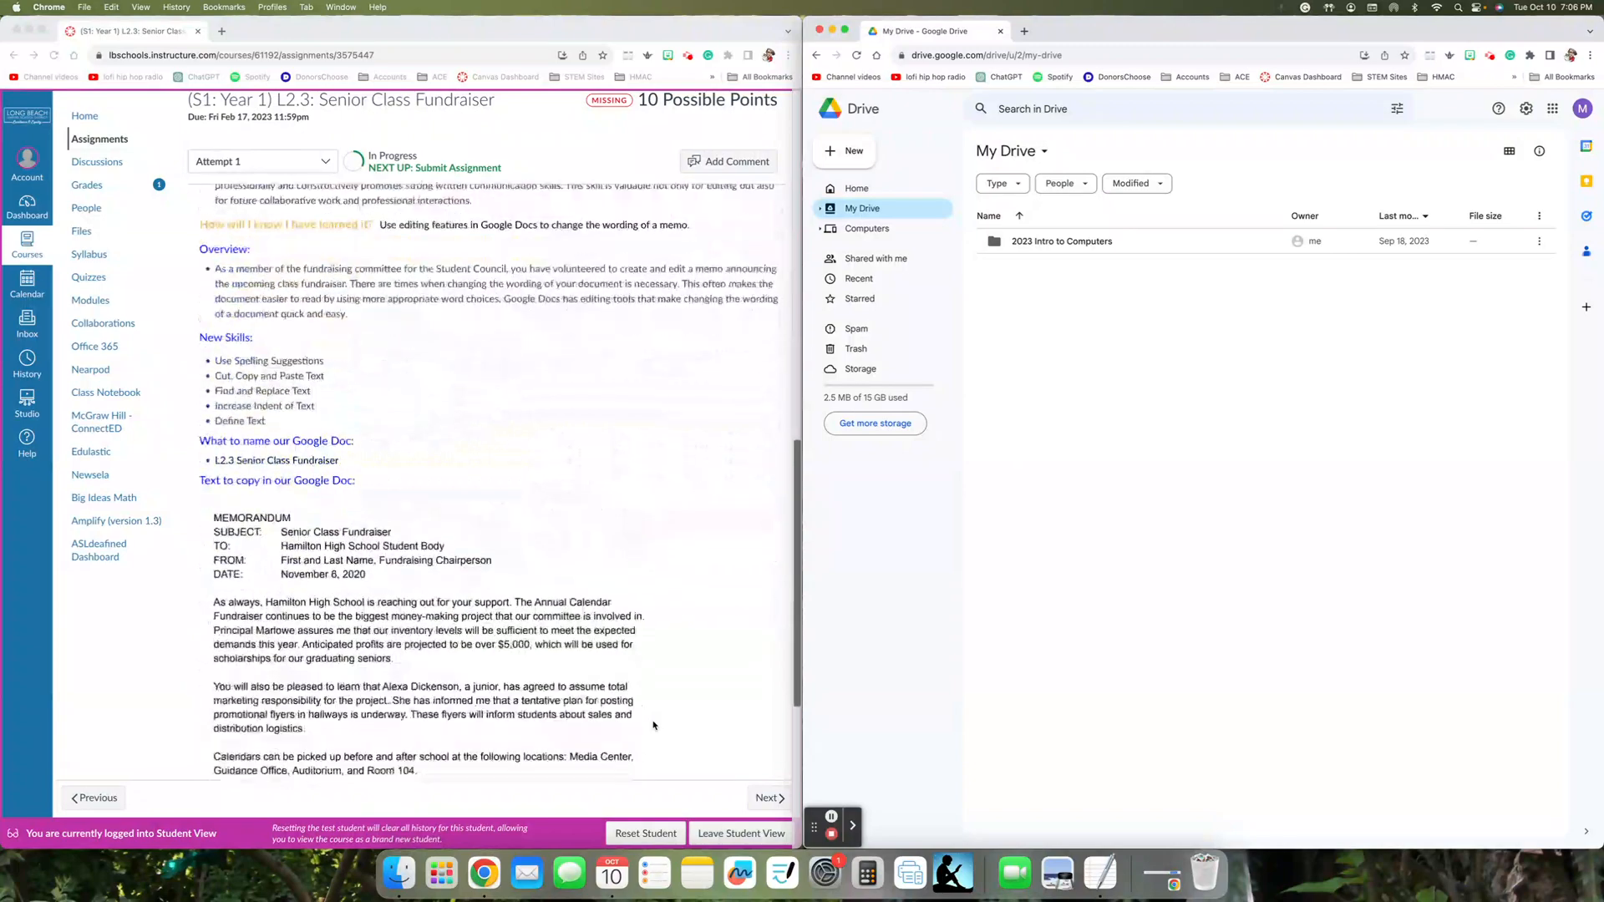
{"action": "scroll", "coordinate": [654, 725], "scroll_direction": "up", "scroll_amount": 1}
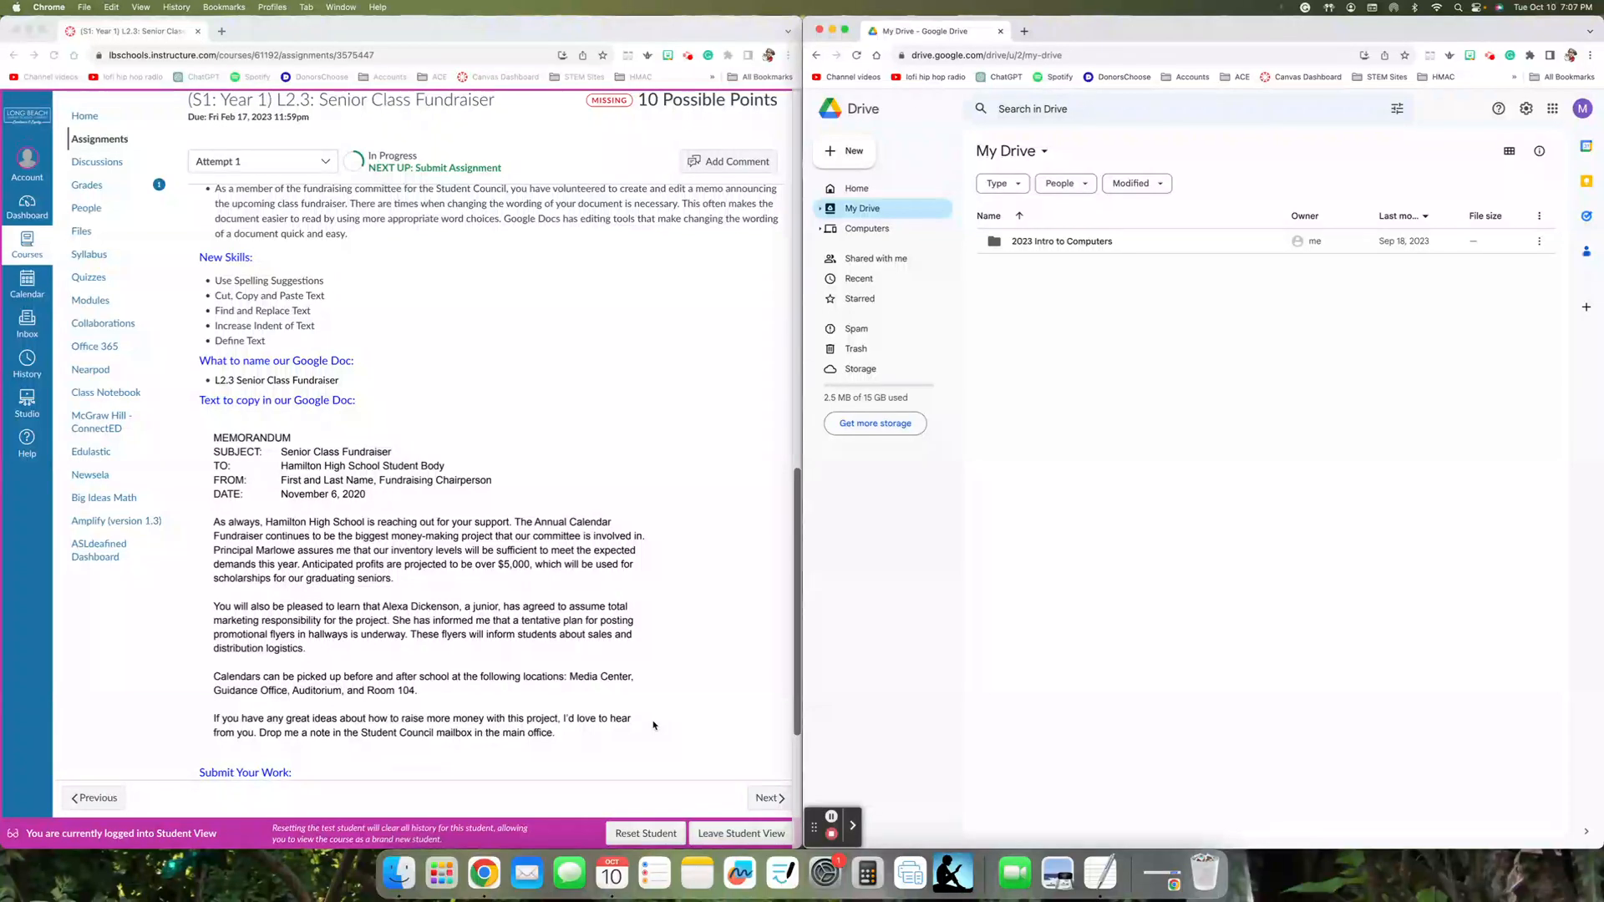
{"action": "scroll", "coordinate": [737, 622], "scroll_direction": "up", "scroll_amount": 10}
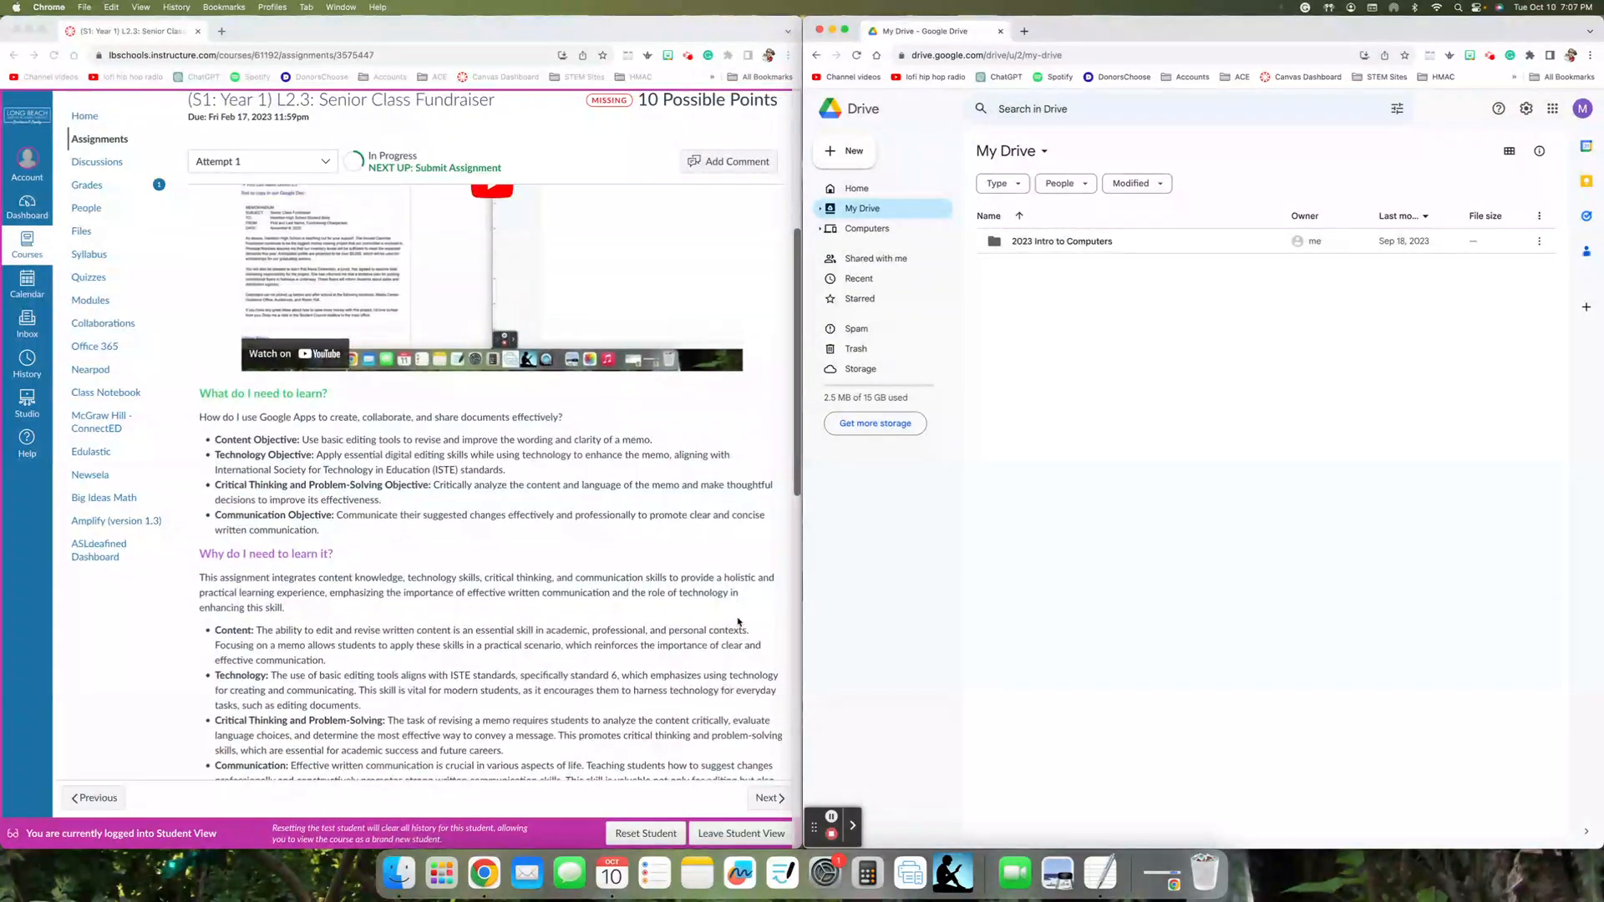
{"action": "scroll", "coordinate": [737, 622], "scroll_direction": "up", "scroll_amount": 4}
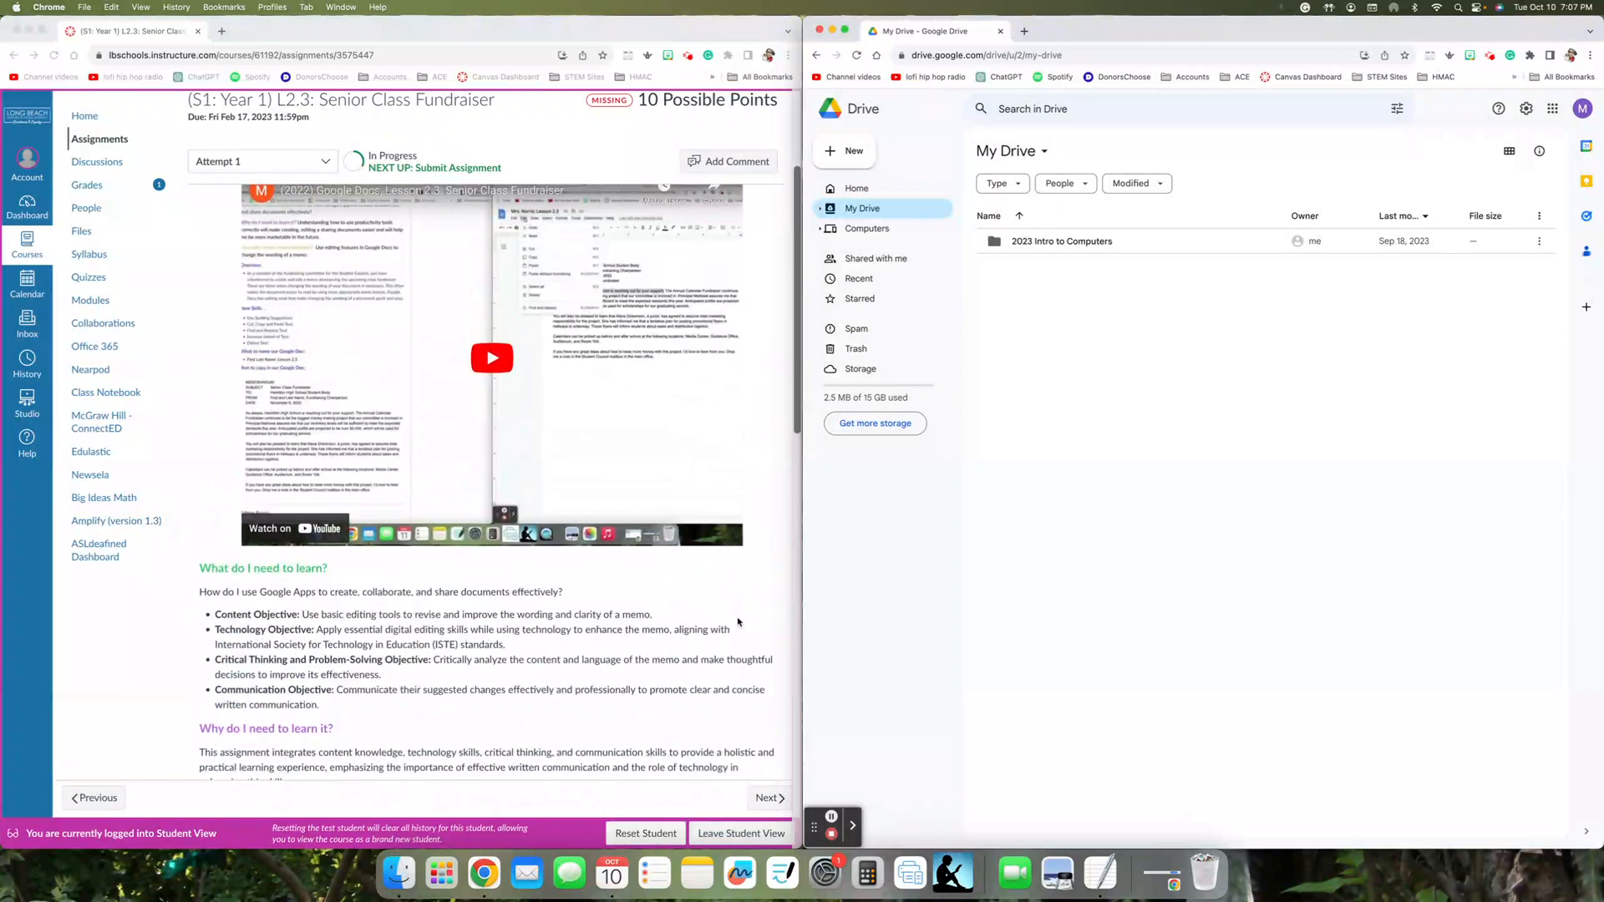
{"action": "scroll", "coordinate": [738, 623], "scroll_direction": "up", "scroll_amount": 1}
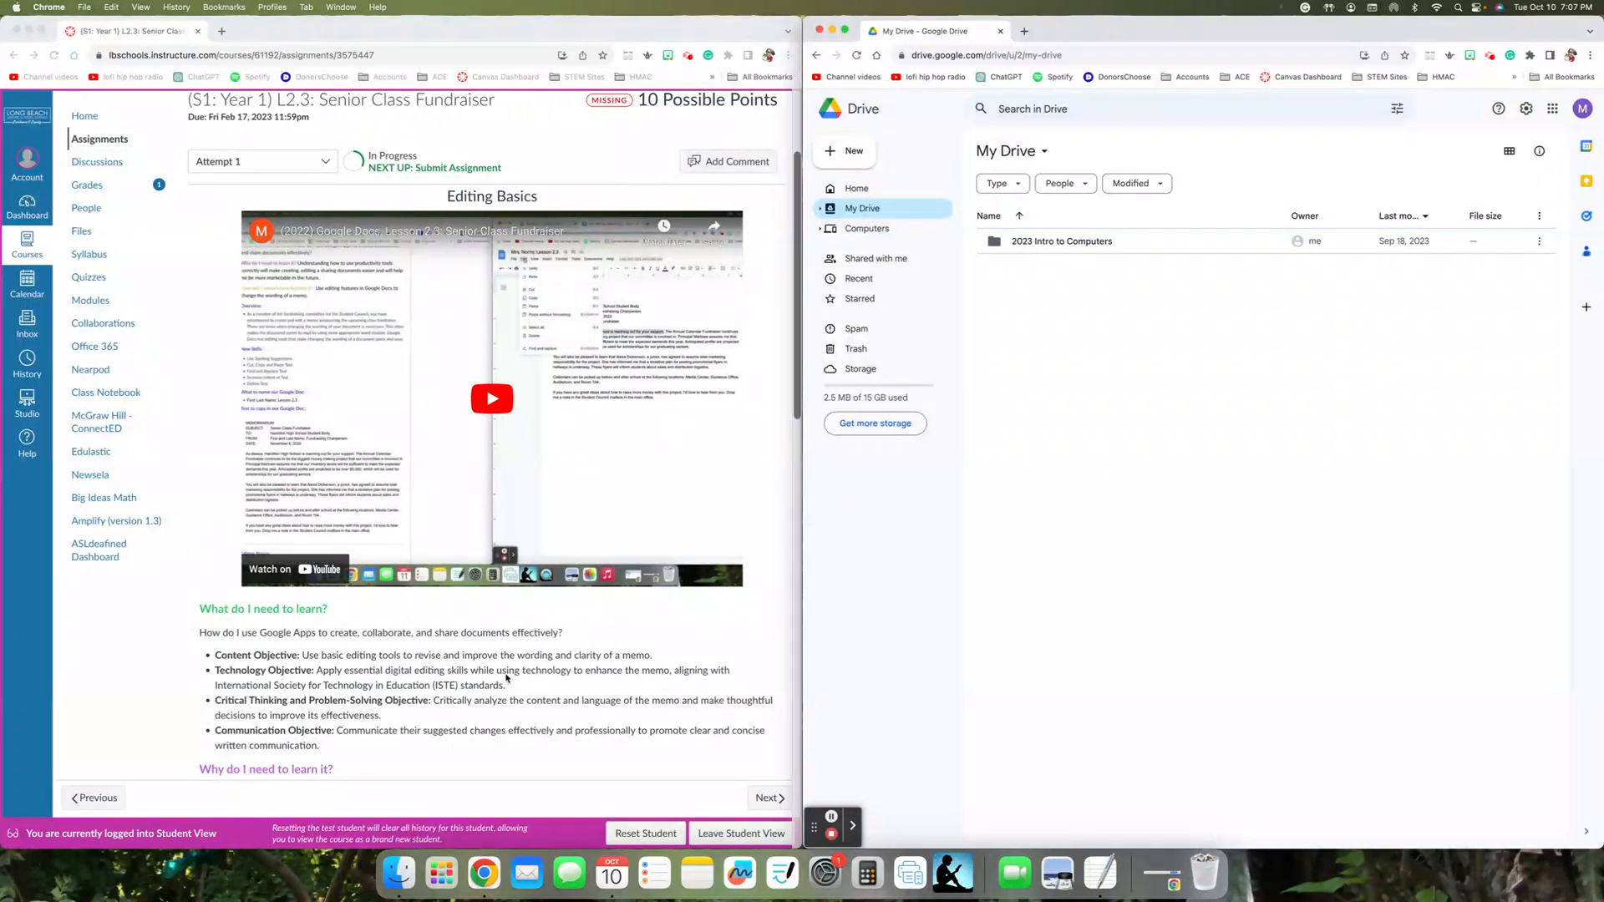
{"action": "scroll", "coordinate": [506, 678], "scroll_direction": "down", "scroll_amount": 6}
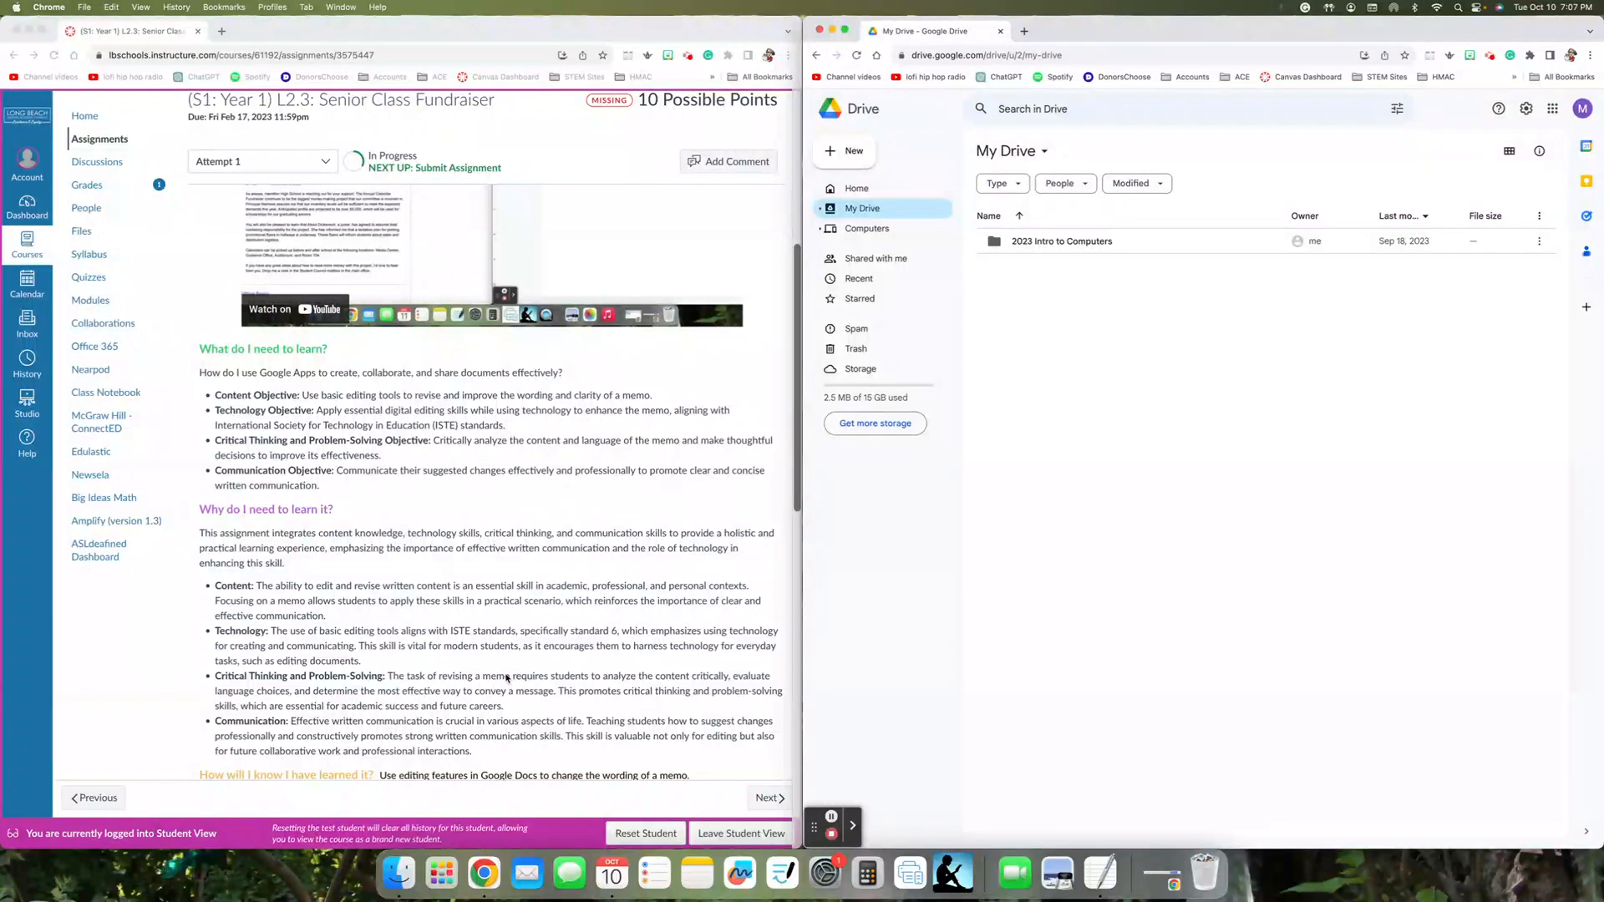
{"action": "scroll", "coordinate": [506, 679], "scroll_direction": "up", "scroll_amount": 3}
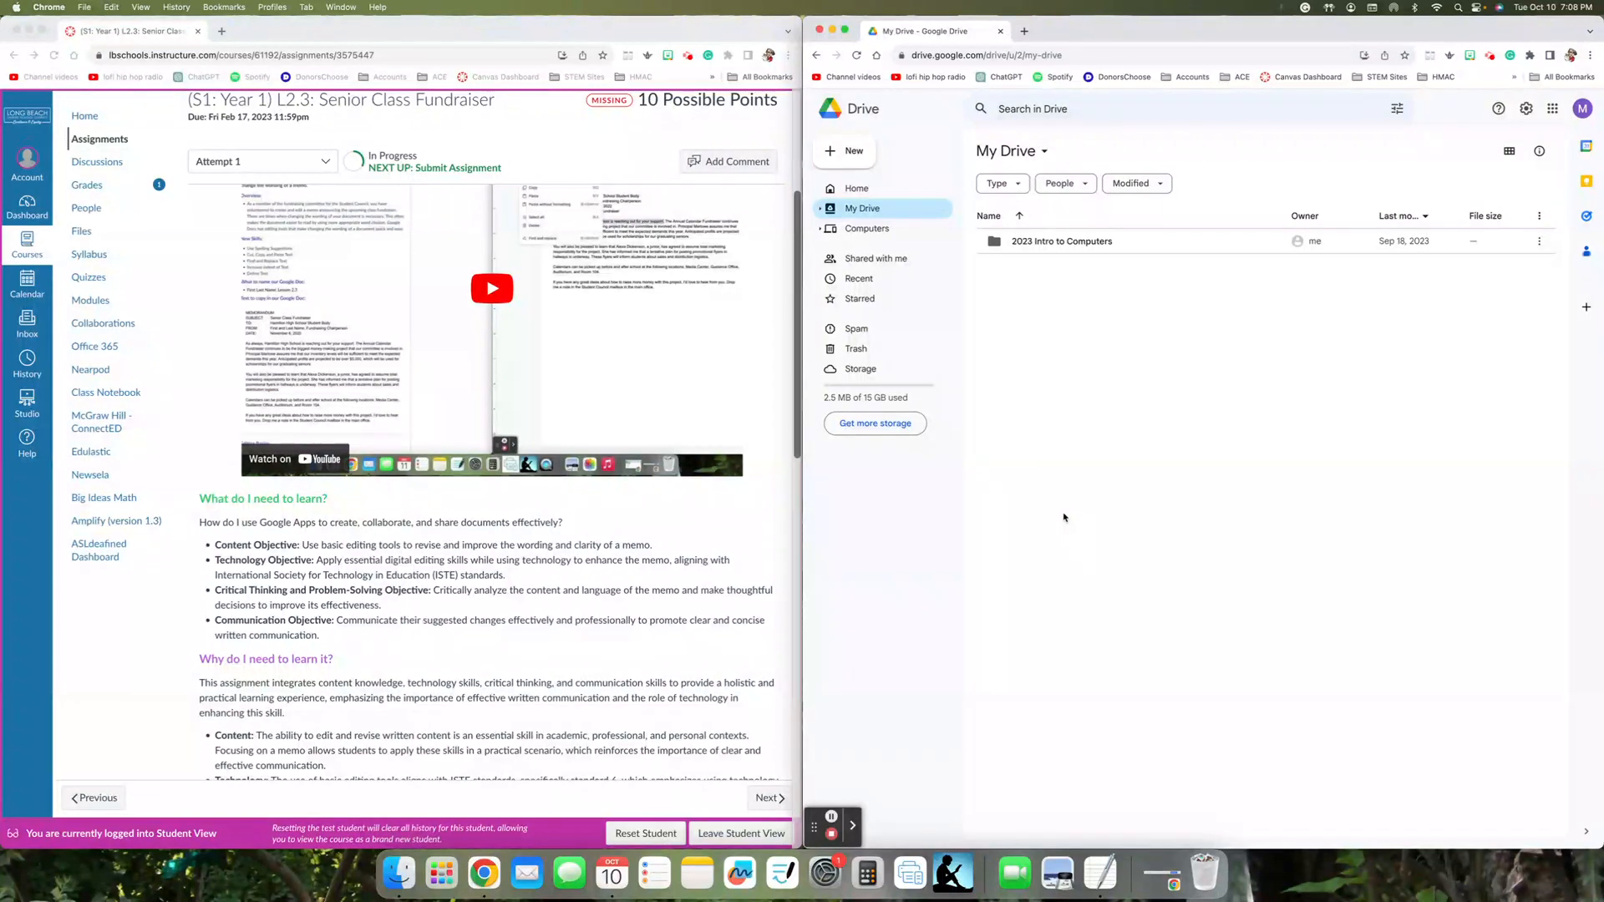
- Open the My Docs folder inside the 2023 Intro to Computers folder
{"action": "double_click", "coordinate": [1055, 242]}
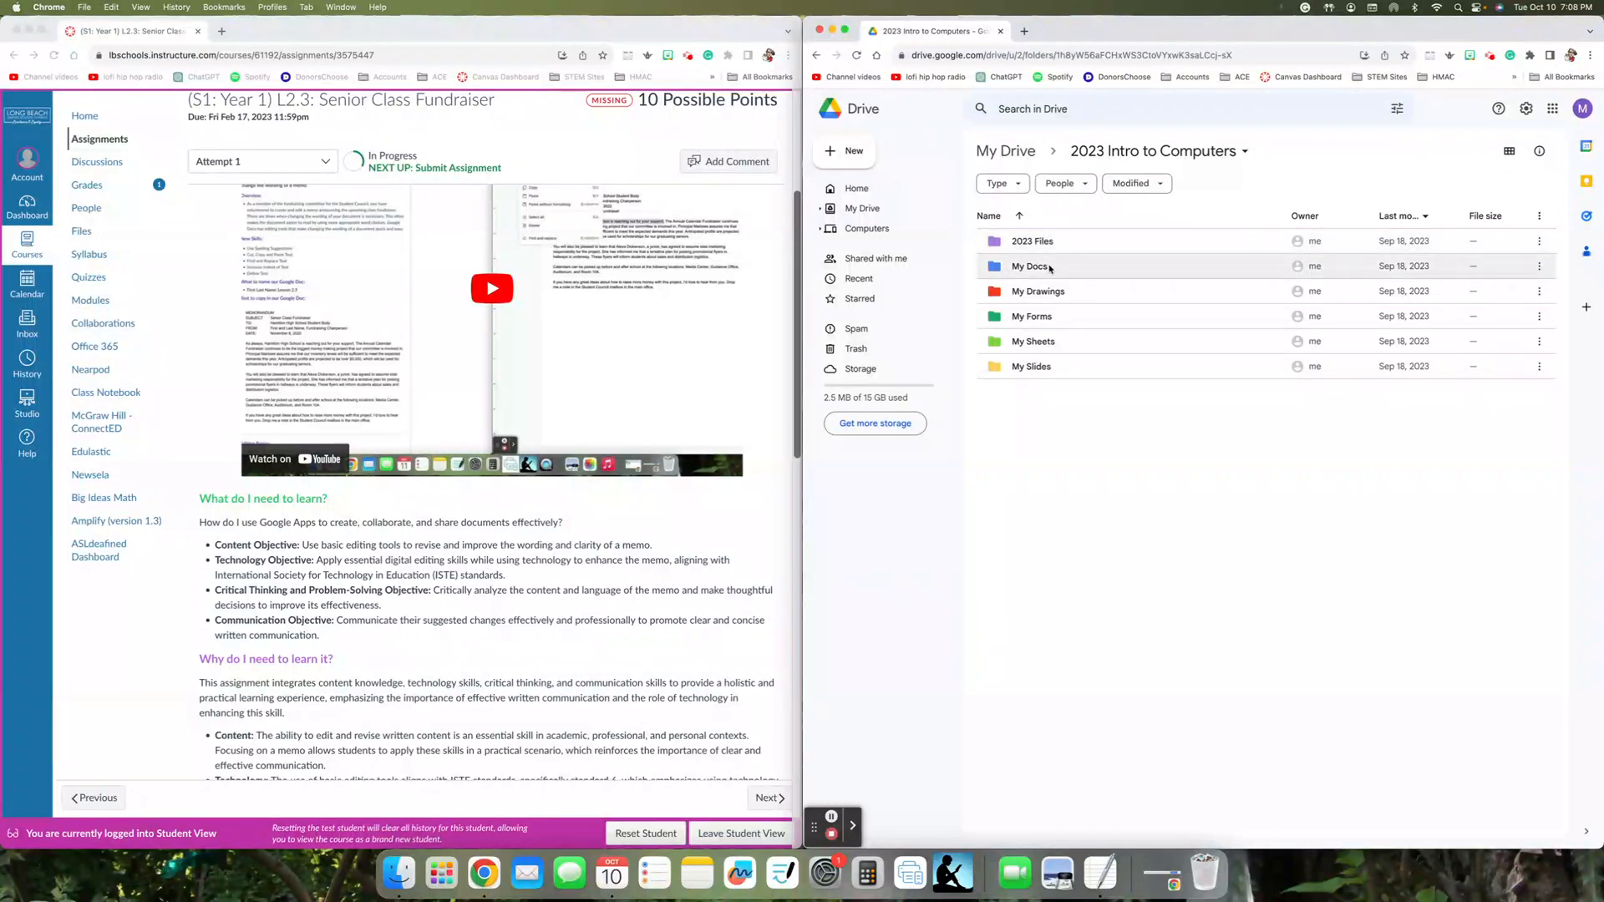
{"action": "double_click", "coordinate": [1050, 267]}
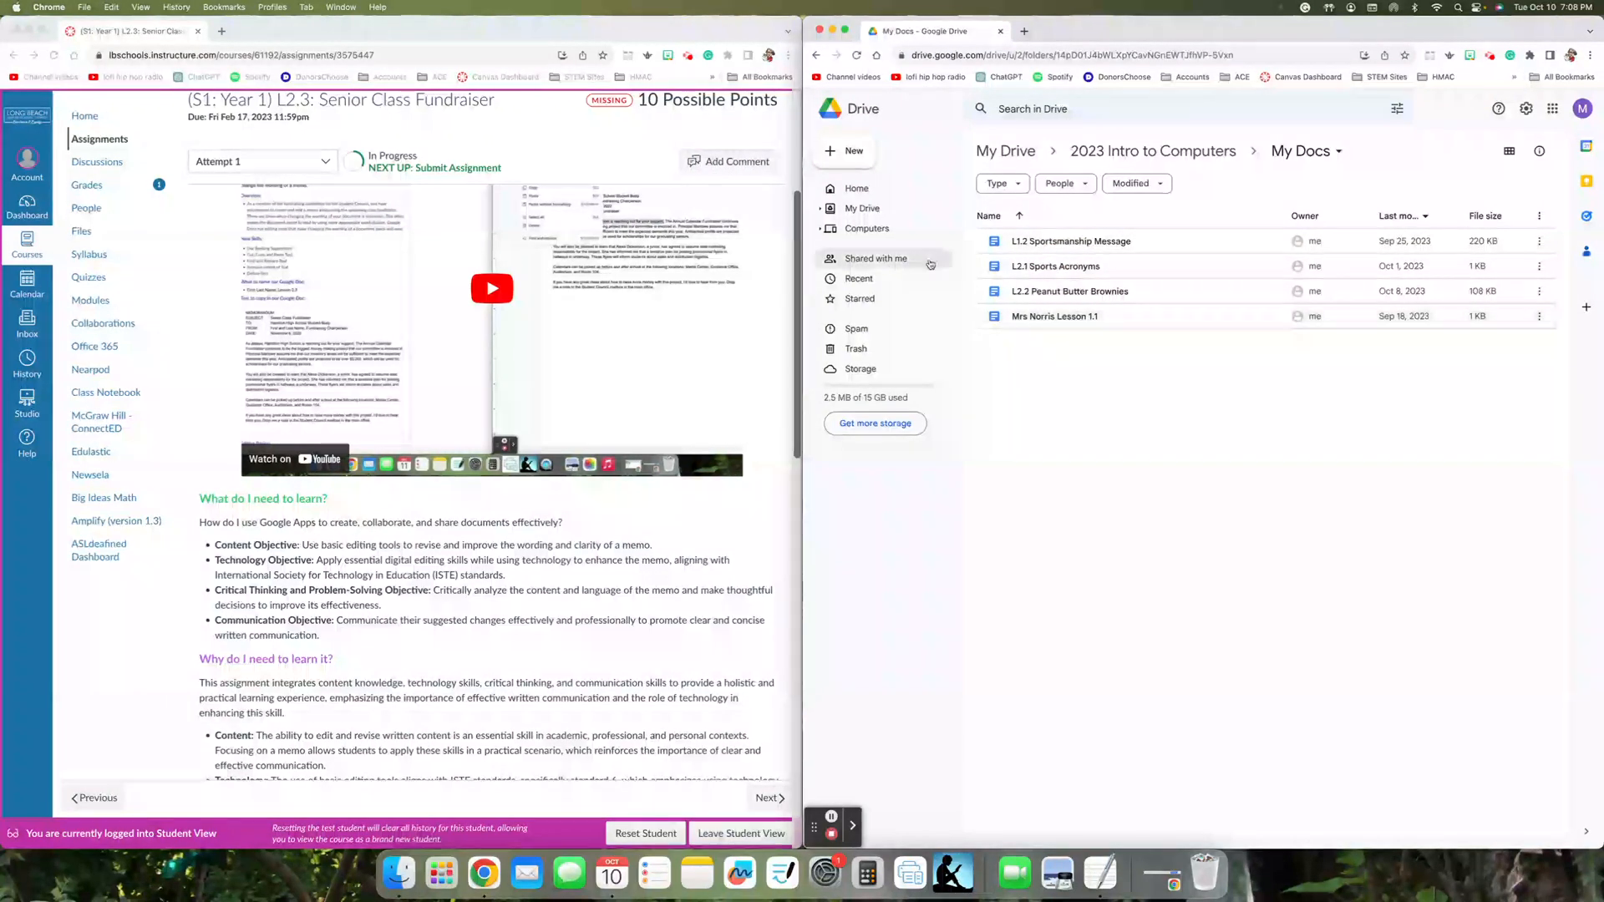
{"action": "left_click", "coordinate": [829, 157]}
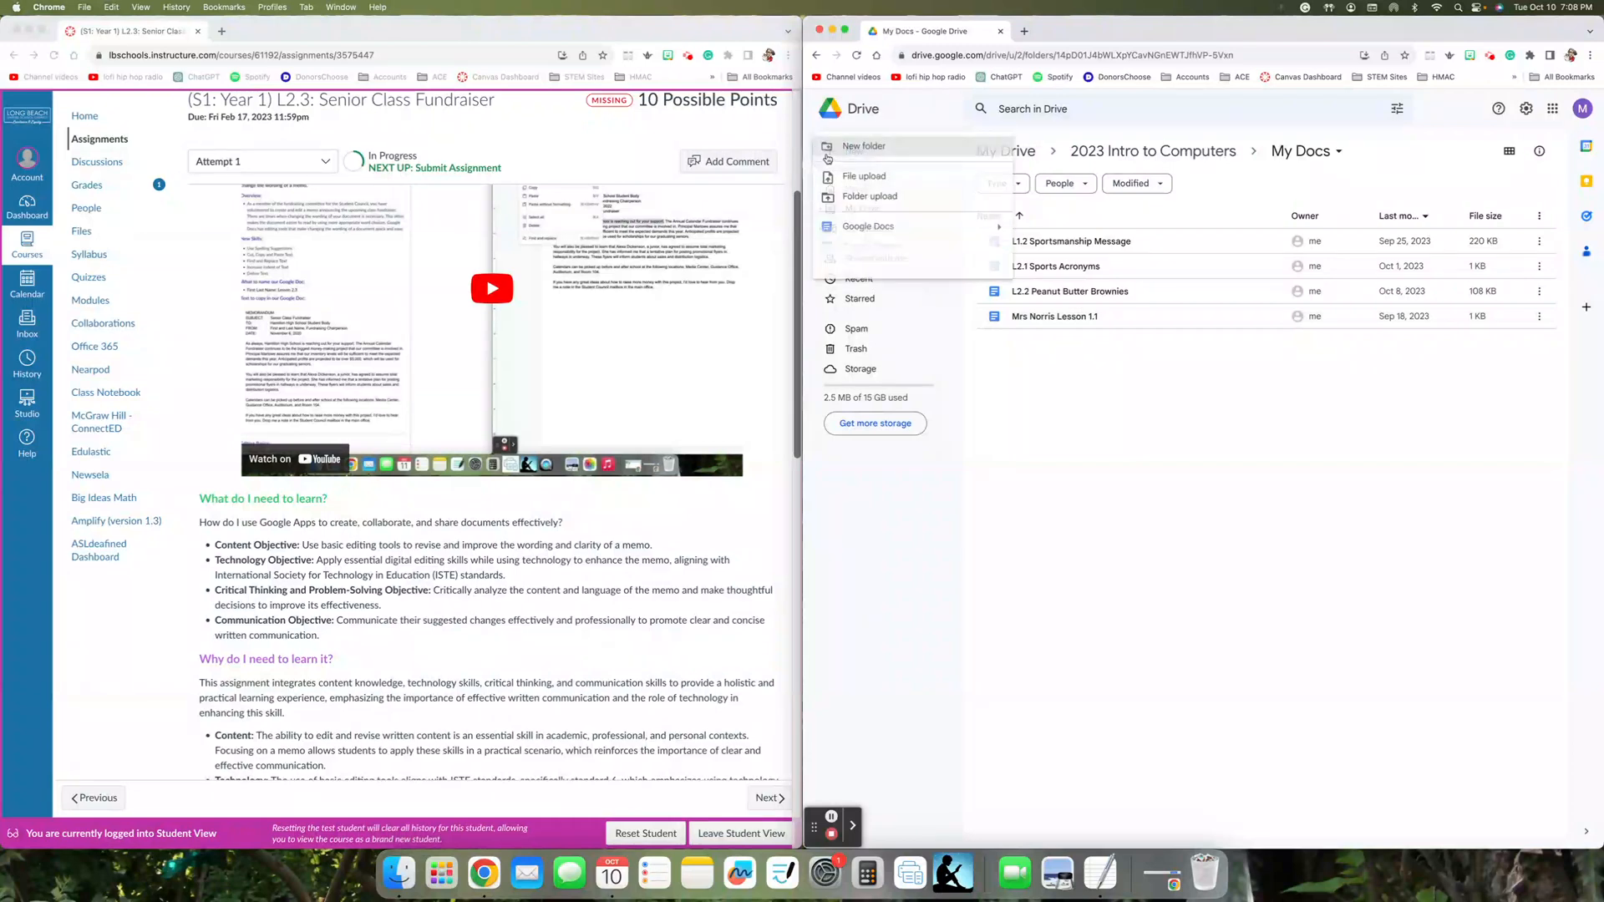
{"action": "left_click", "coordinate": [870, 226]}
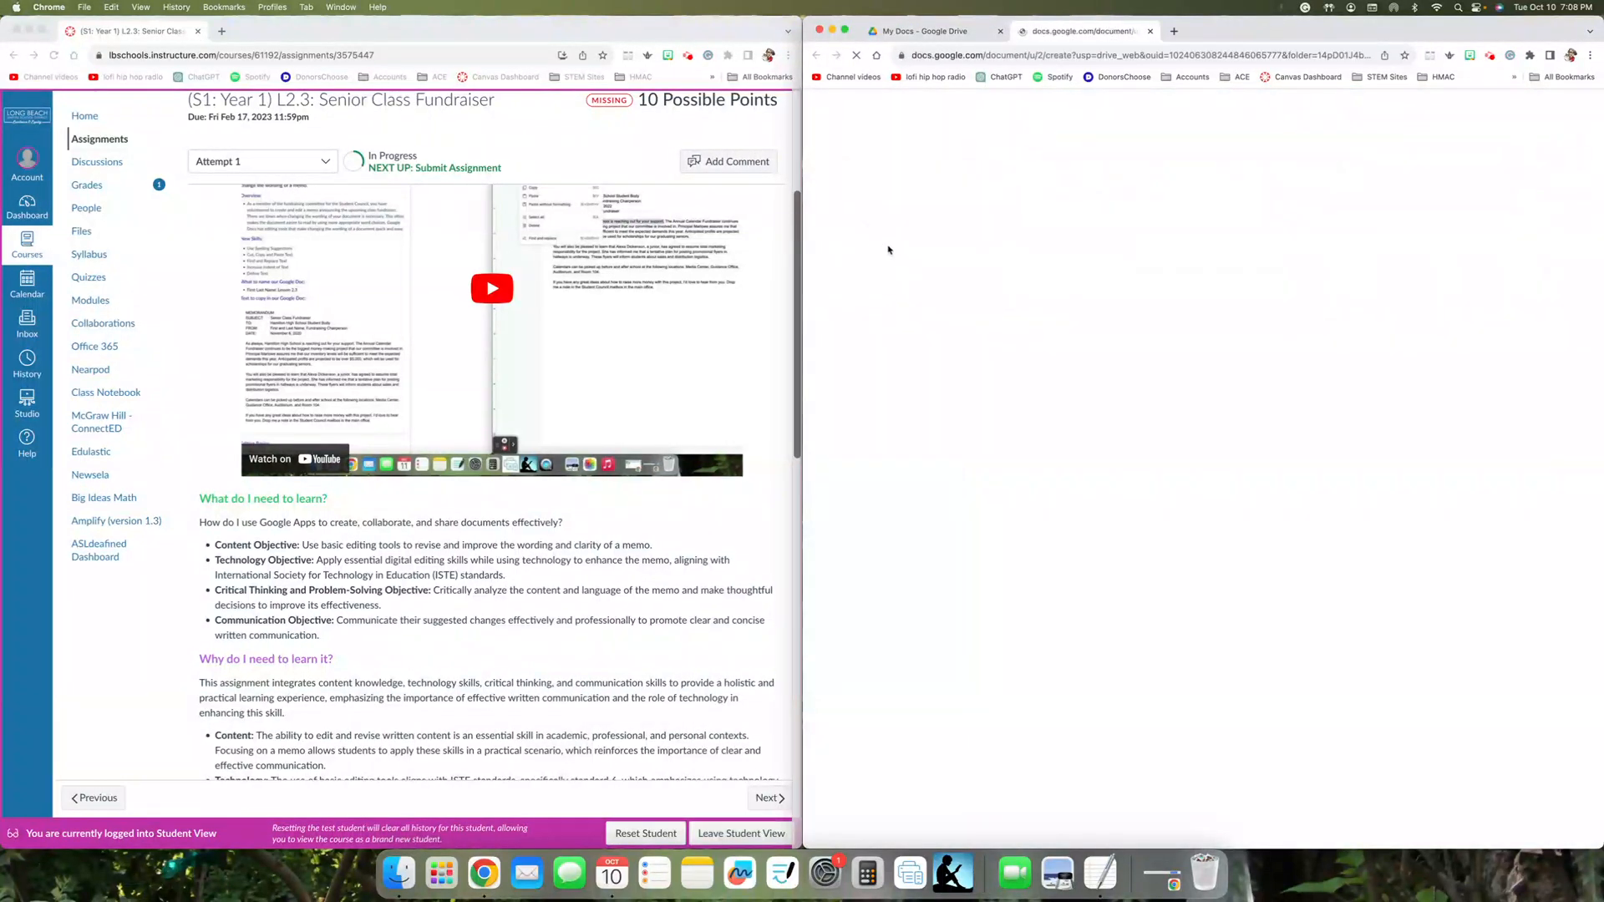
{"action": "left_click", "coordinate": [1150, 31]}
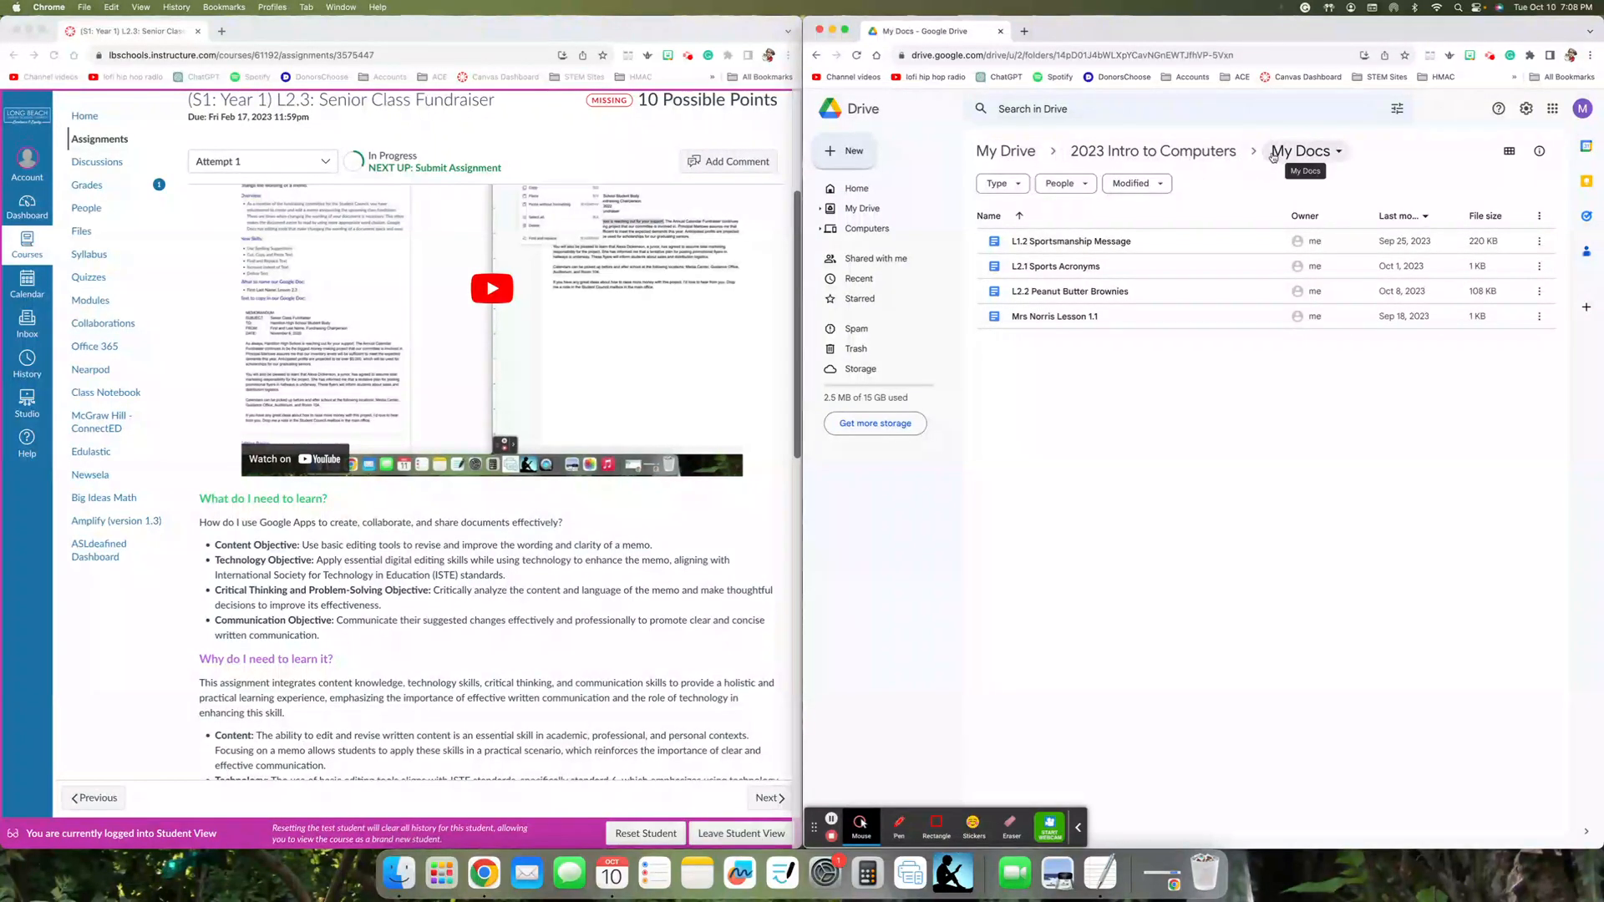
{"action": "left_click", "coordinate": [842, 163]}
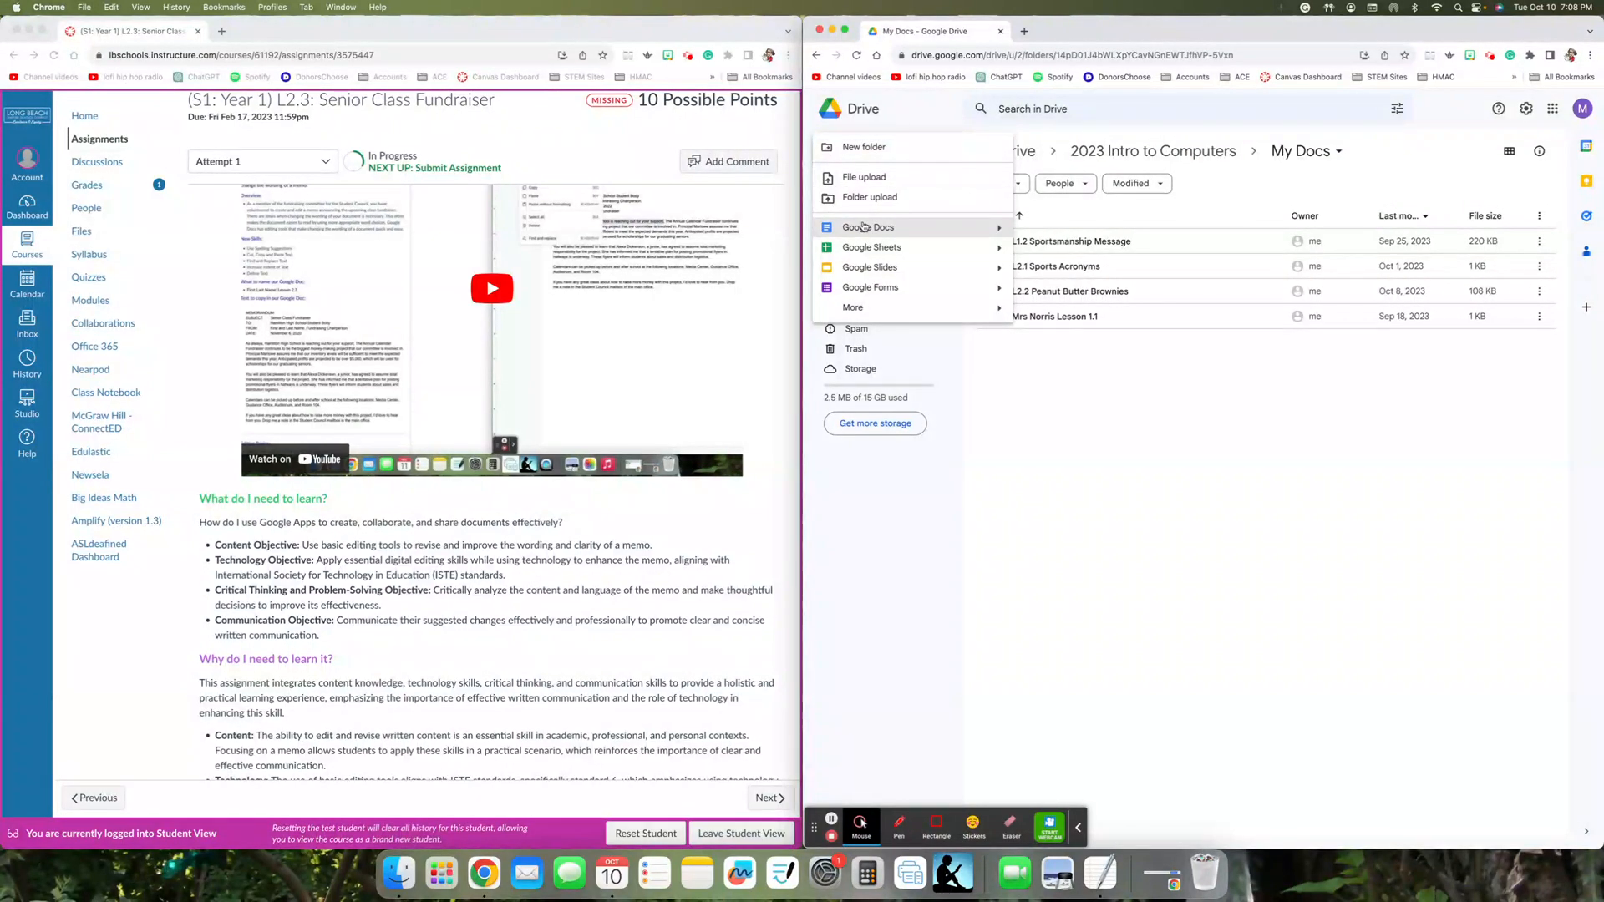
{"action": "mouse_move", "coordinate": [1004, 230]}
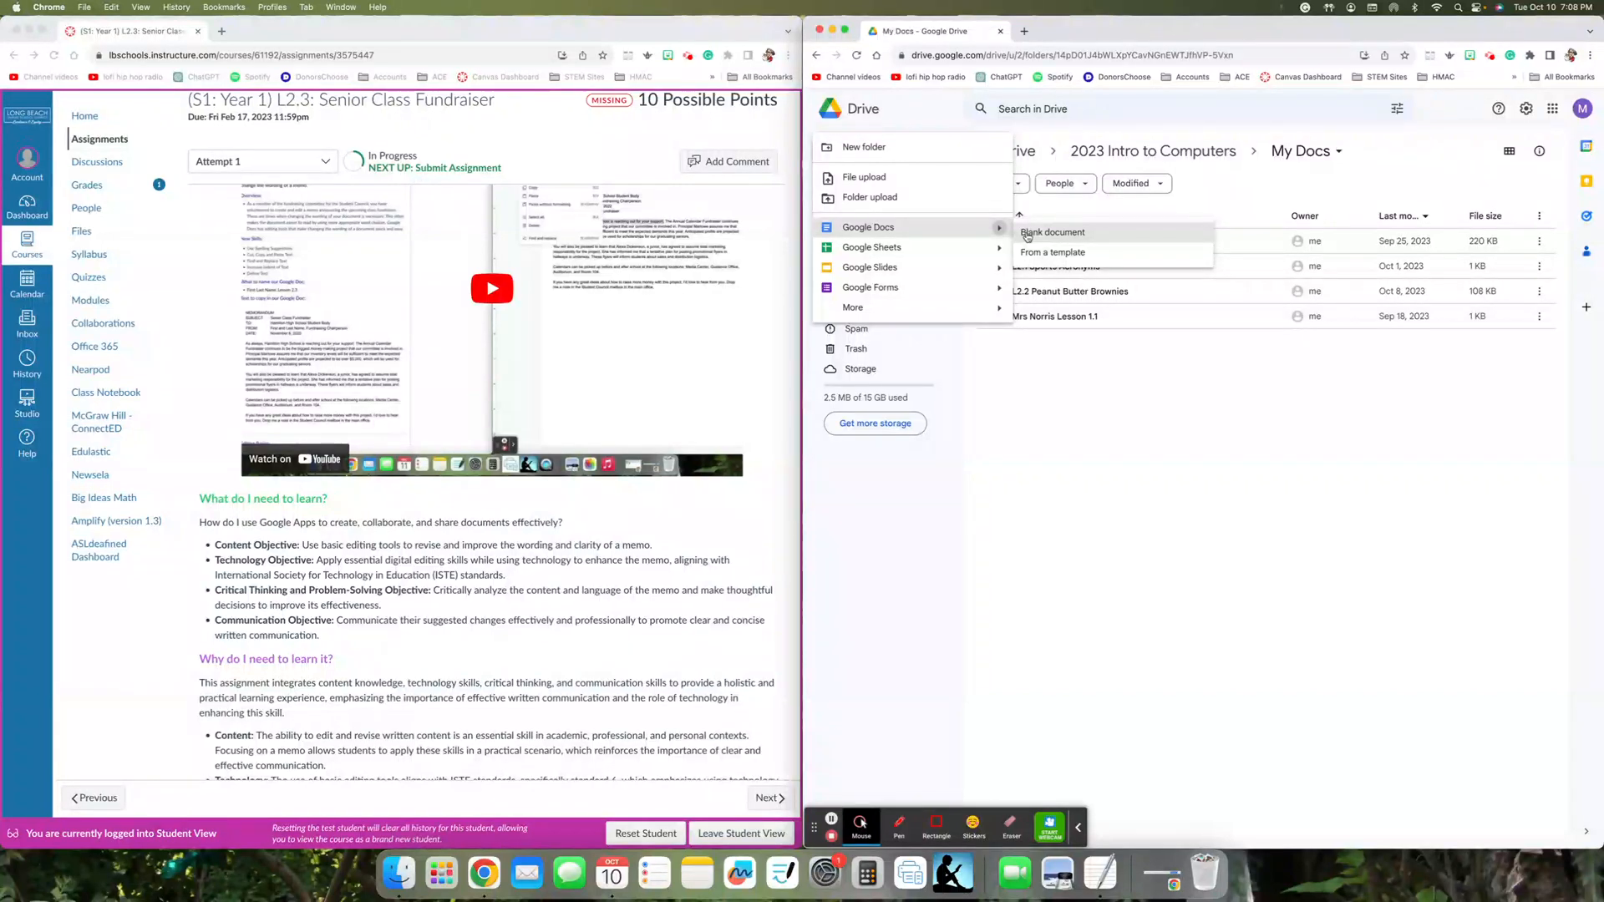
{"action": "left_click", "coordinate": [1172, 340]}
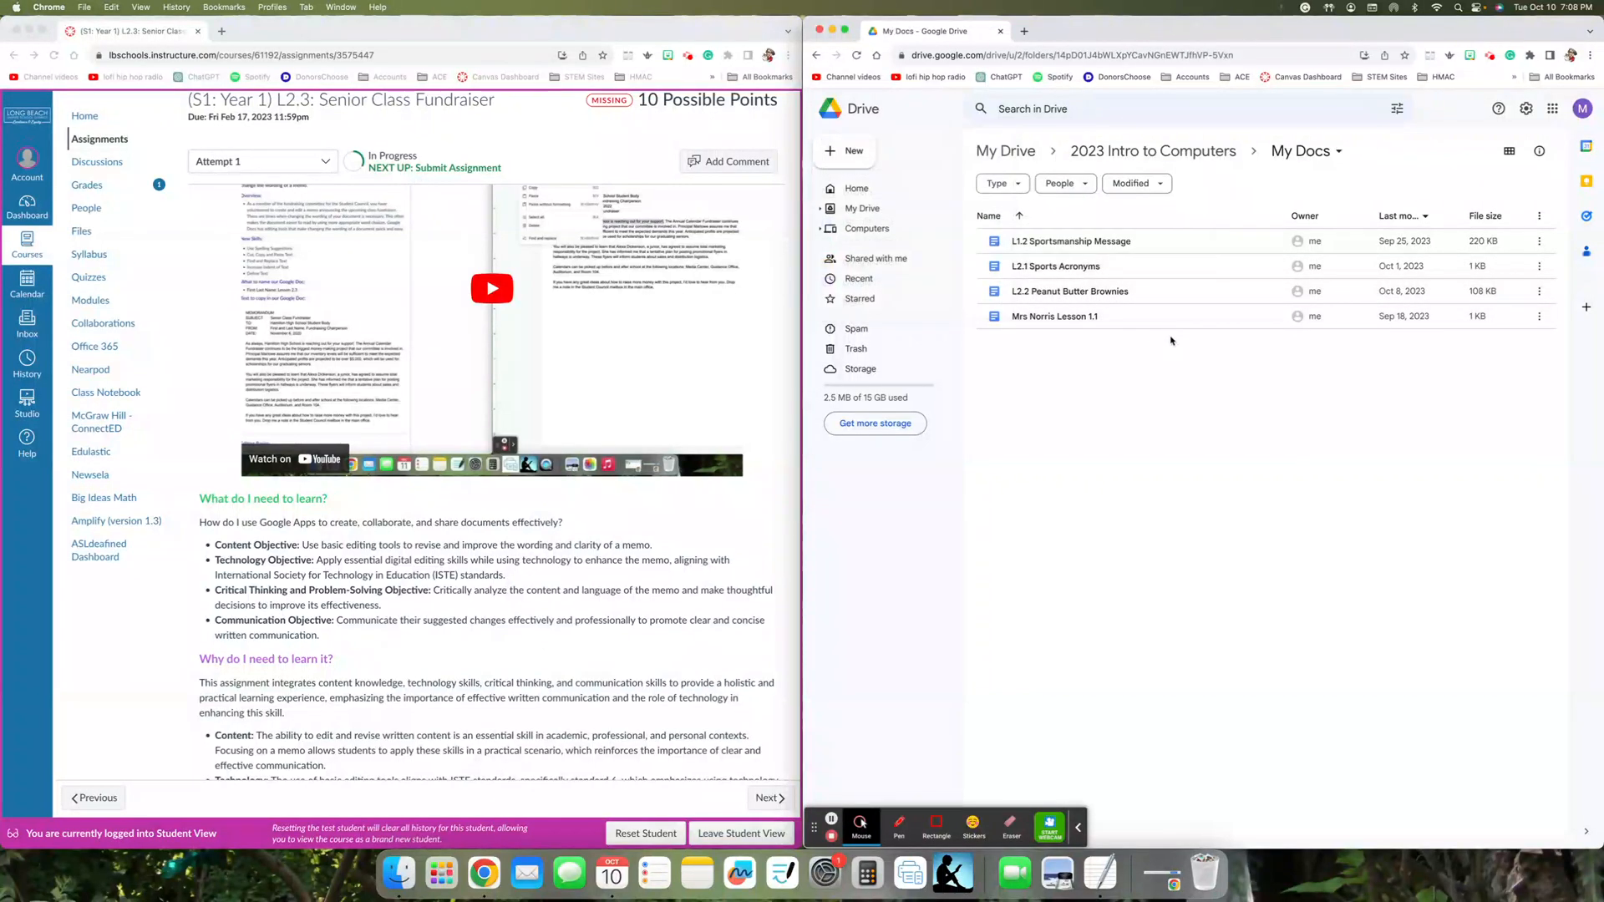
- Create a blank Google Docs document in the My Docs folder
{"action": "right_click", "coordinate": [1171, 340]}
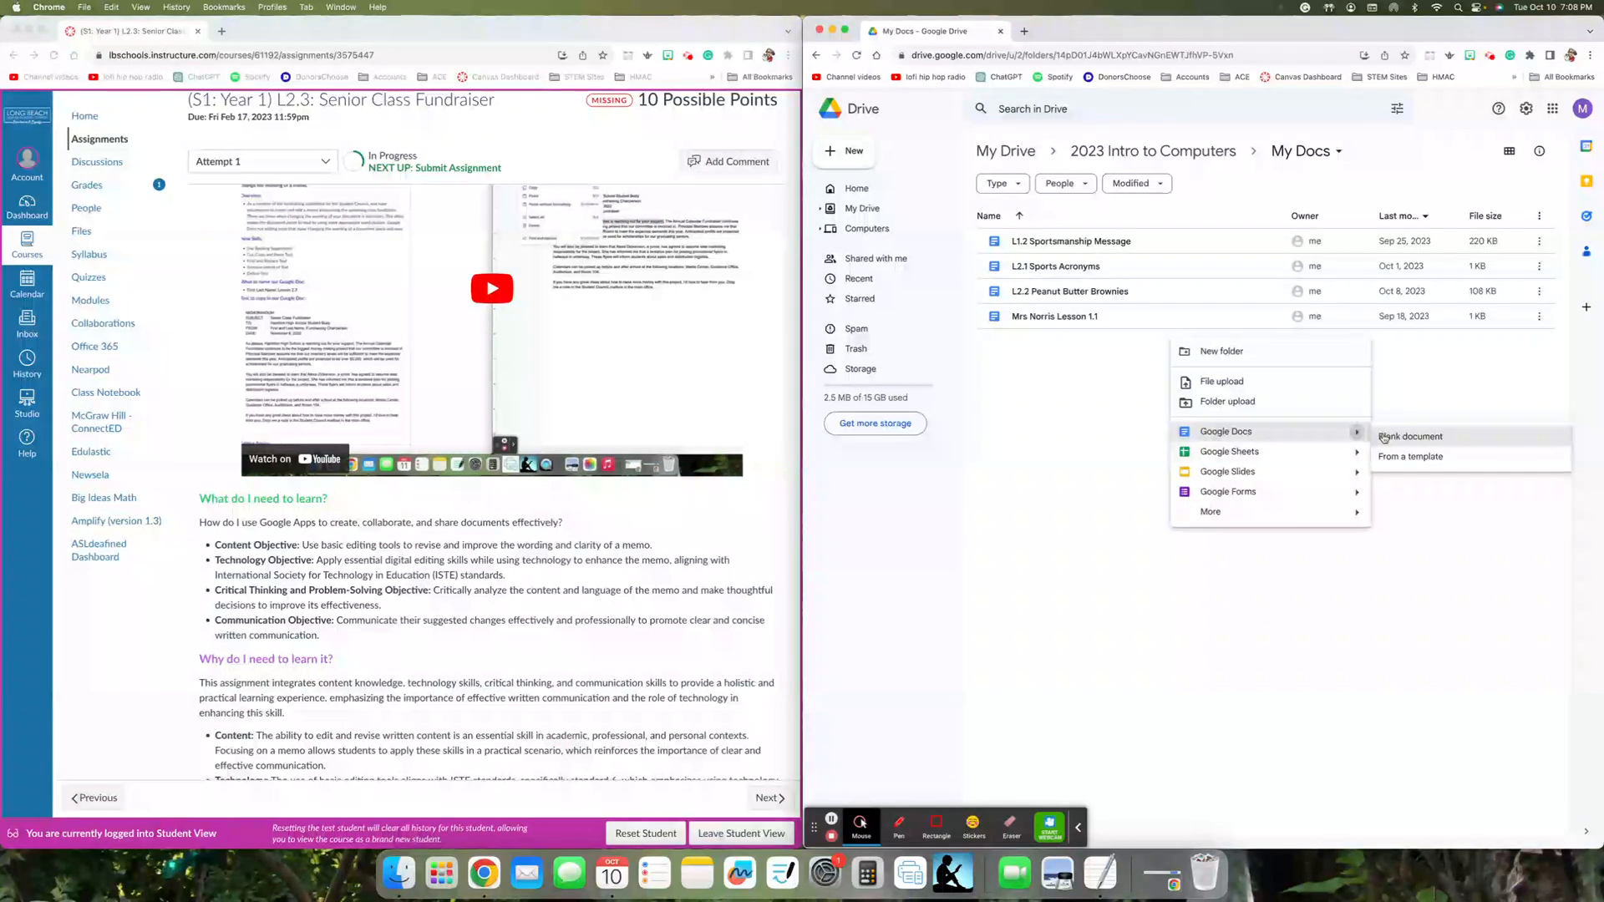
{"action": "left_click", "coordinate": [1384, 438]}
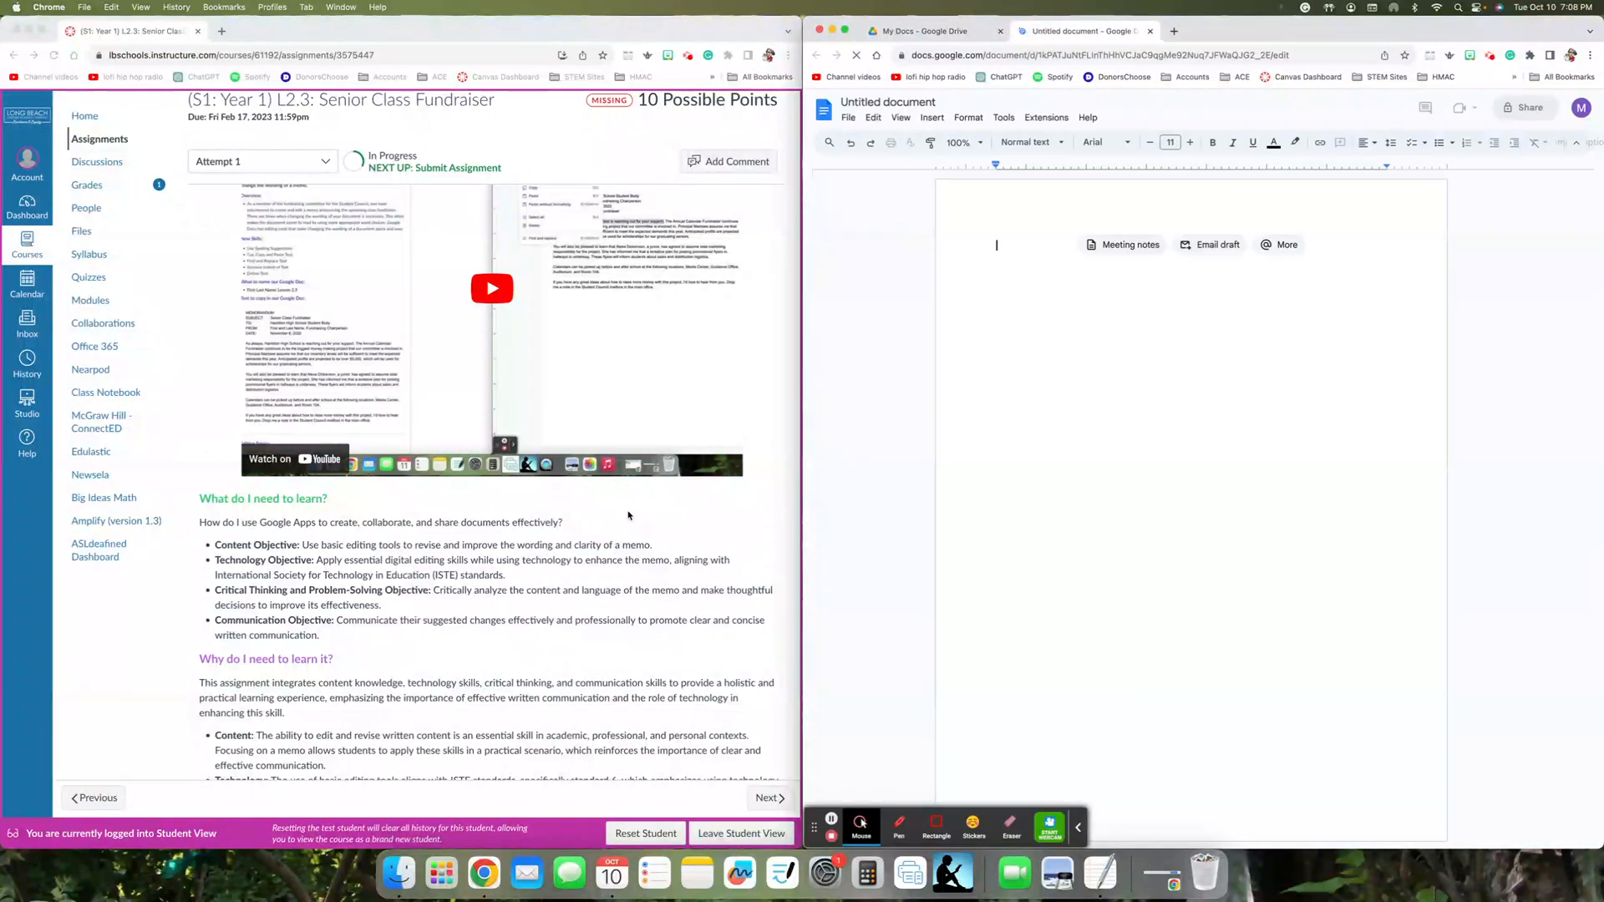
- Copy the required document name from the assignment page and rename the new document as L2.3 Senior Class Fundraiser
{"action": "scroll", "coordinate": [693, 602], "scroll_direction": "down", "scroll_amount": 5}
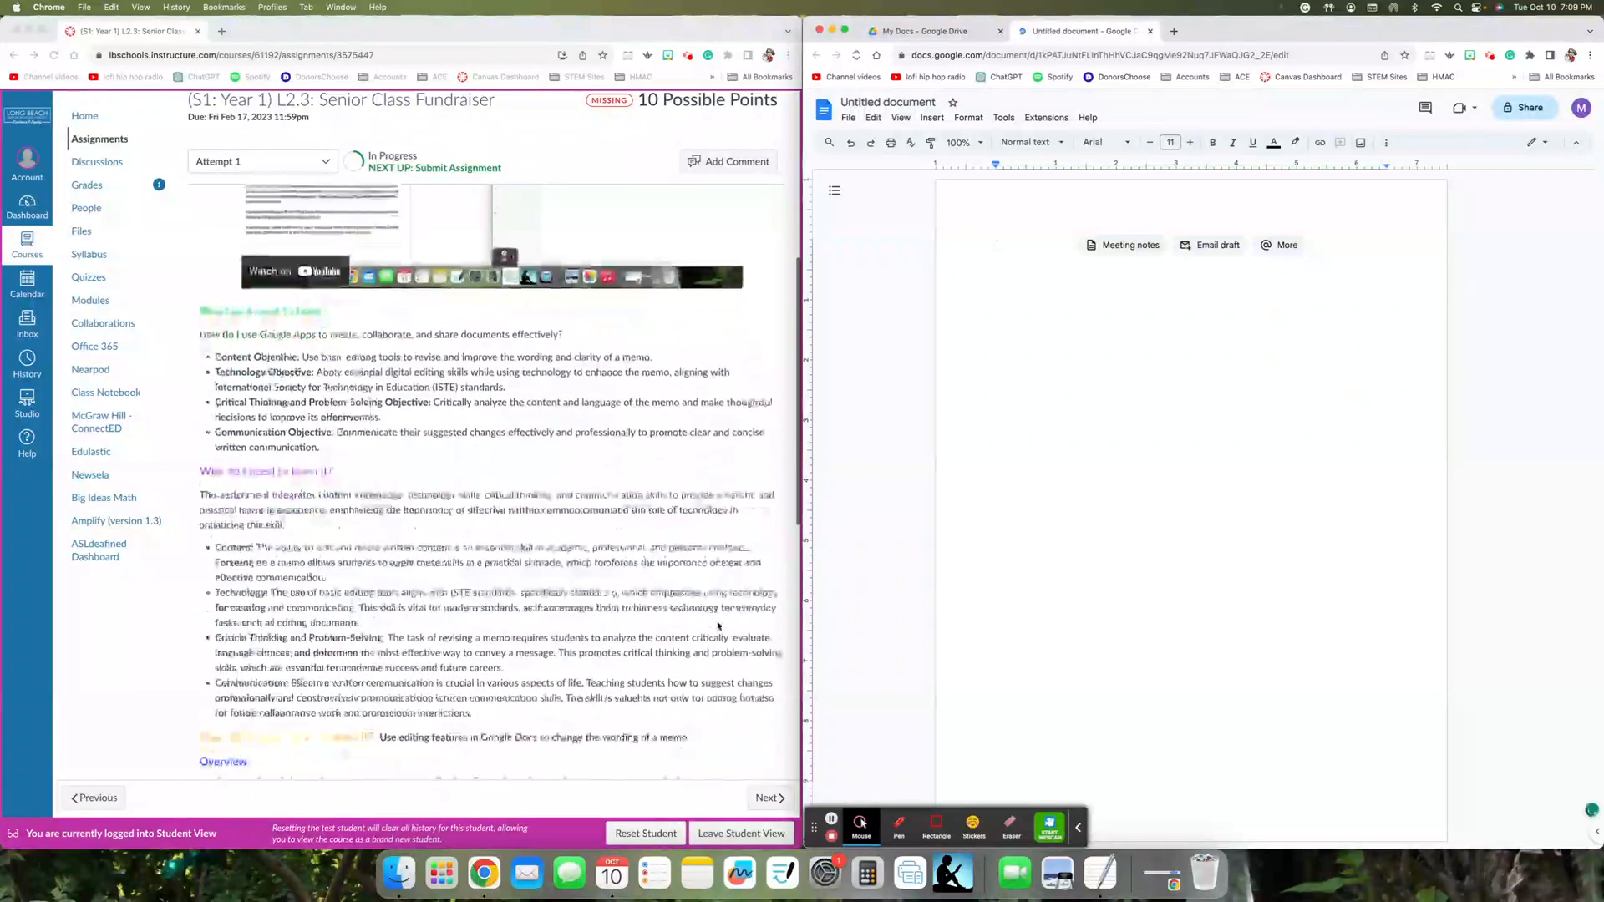
{"action": "scroll", "coordinate": [718, 626], "scroll_direction": "down", "scroll_amount": 7}
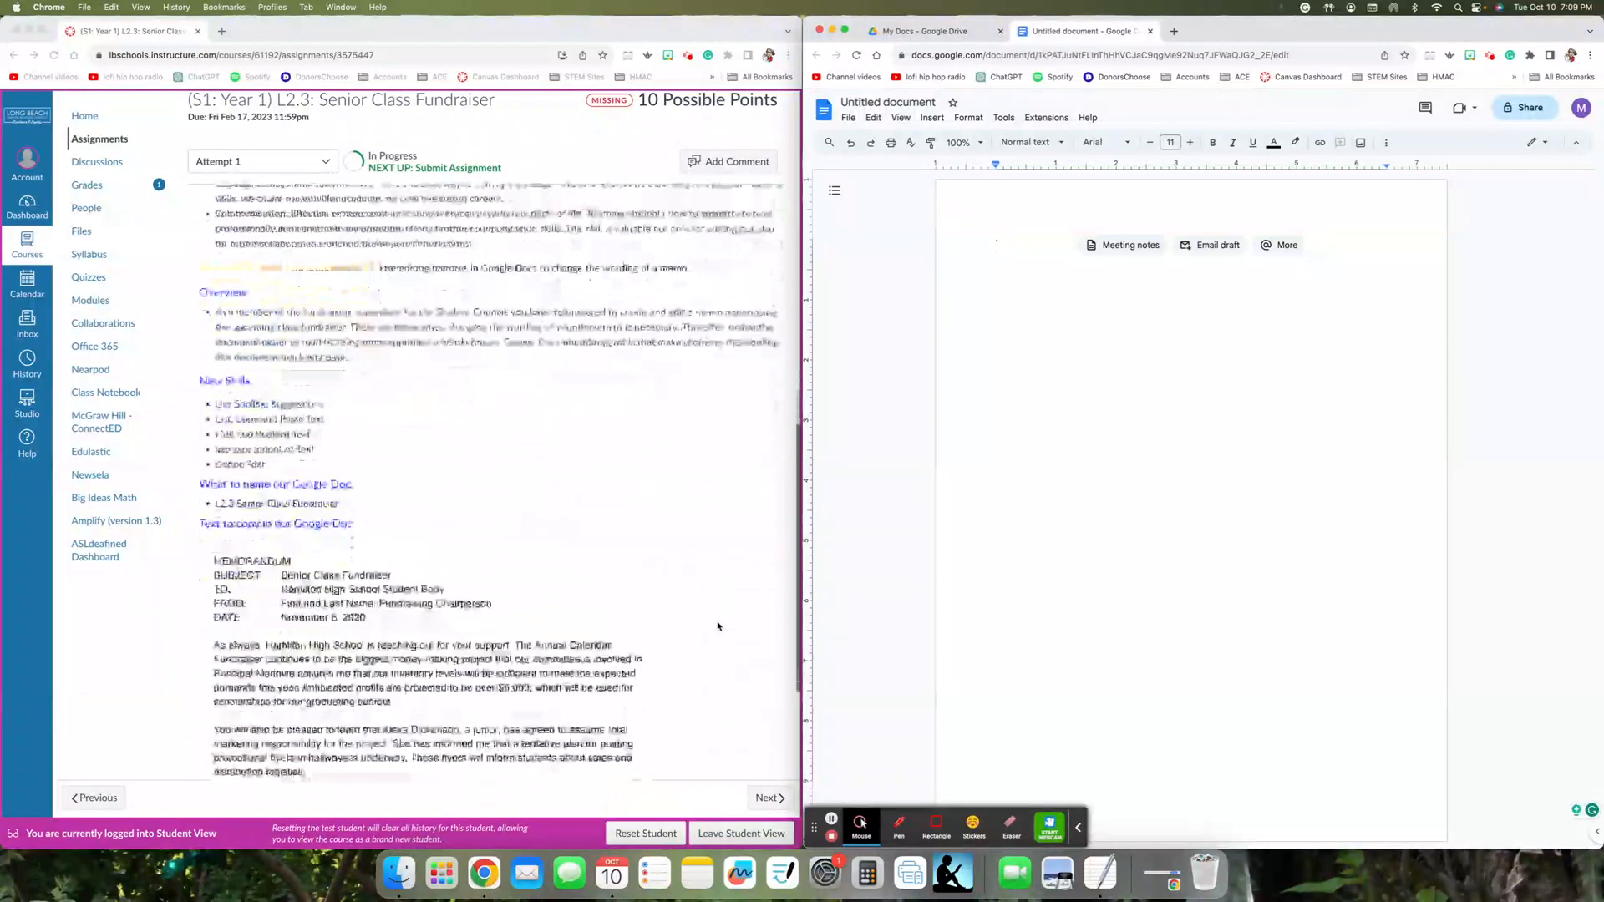
{"action": "scroll", "coordinate": [717, 626], "scroll_direction": "down", "scroll_amount": 2}
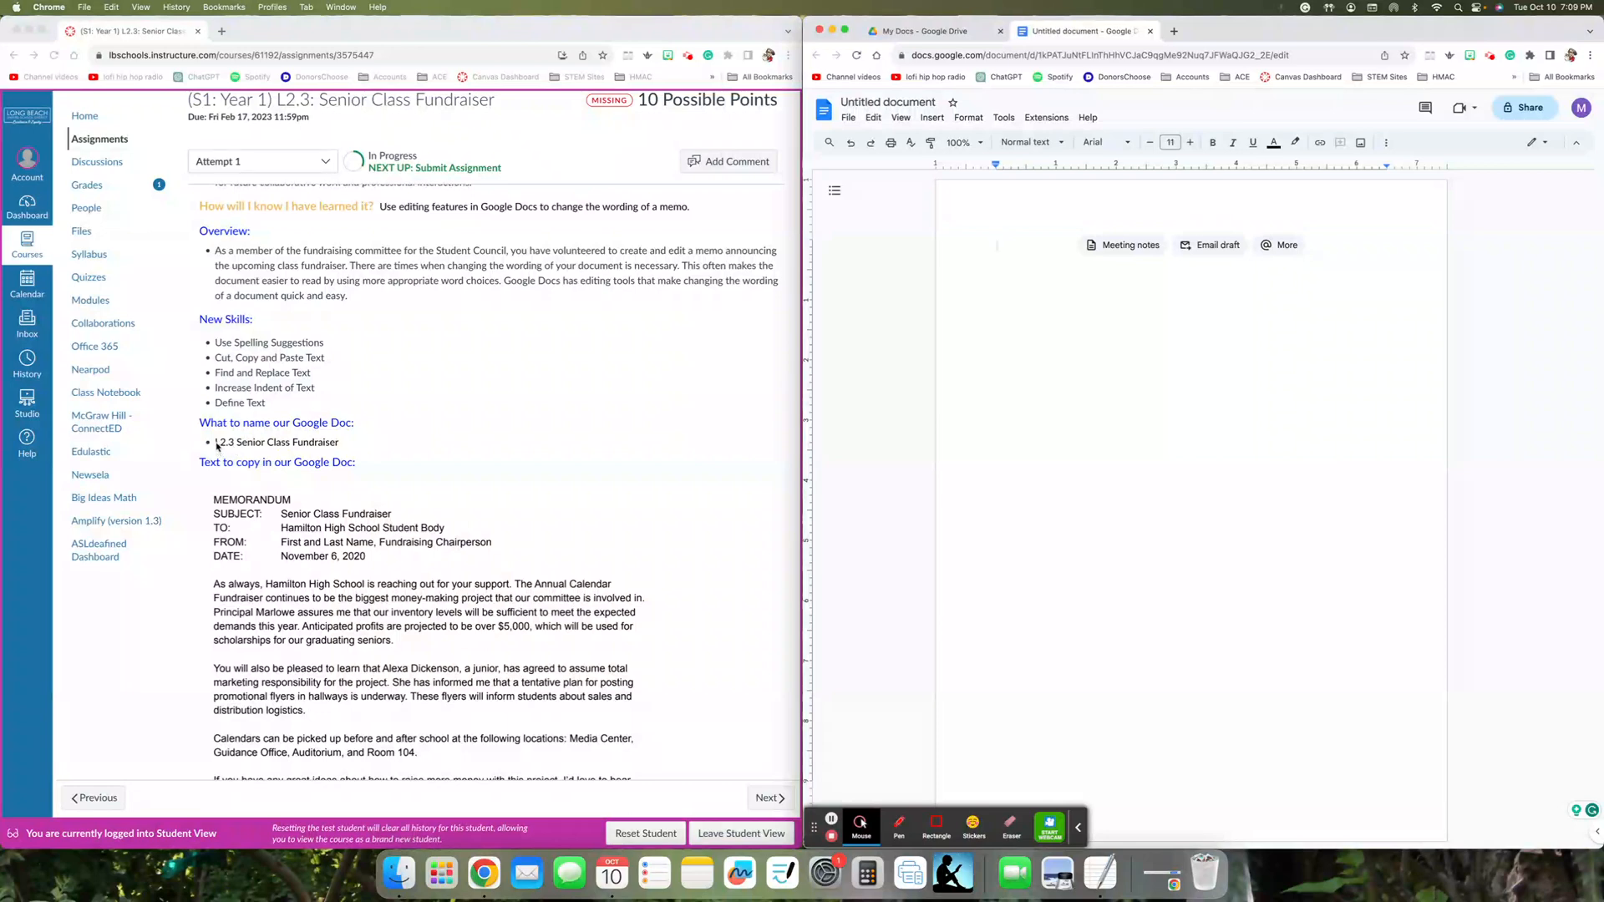
{"action": "left_click", "coordinate": [216, 444]}
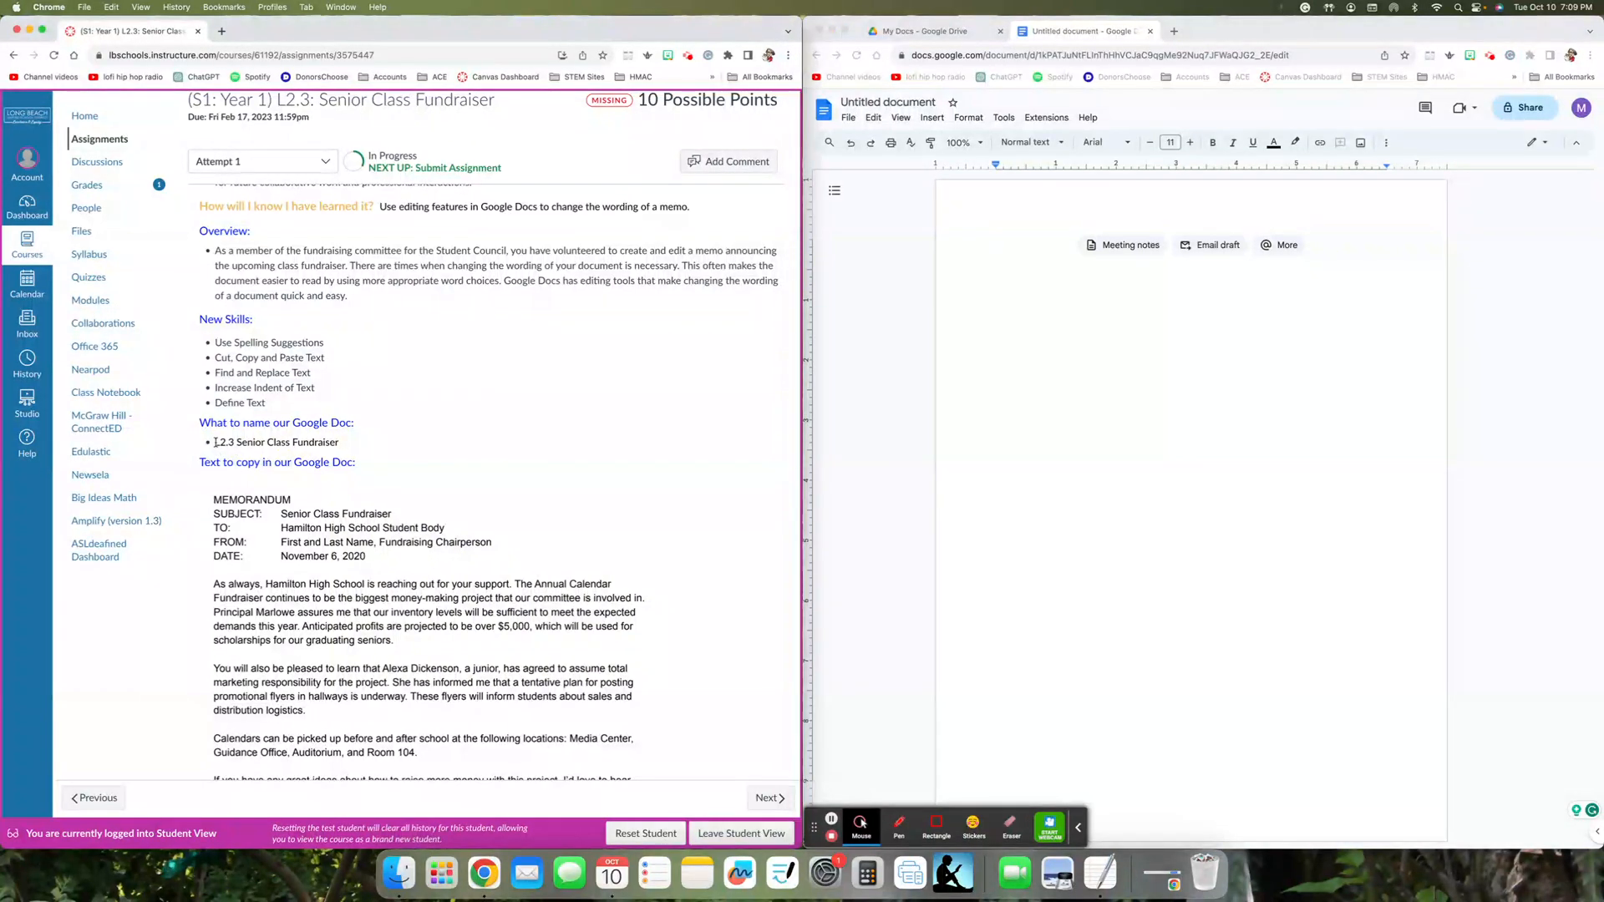
{"action": "left_click_drag", "start_coordinate": [216, 443], "coordinate": [342, 449]}
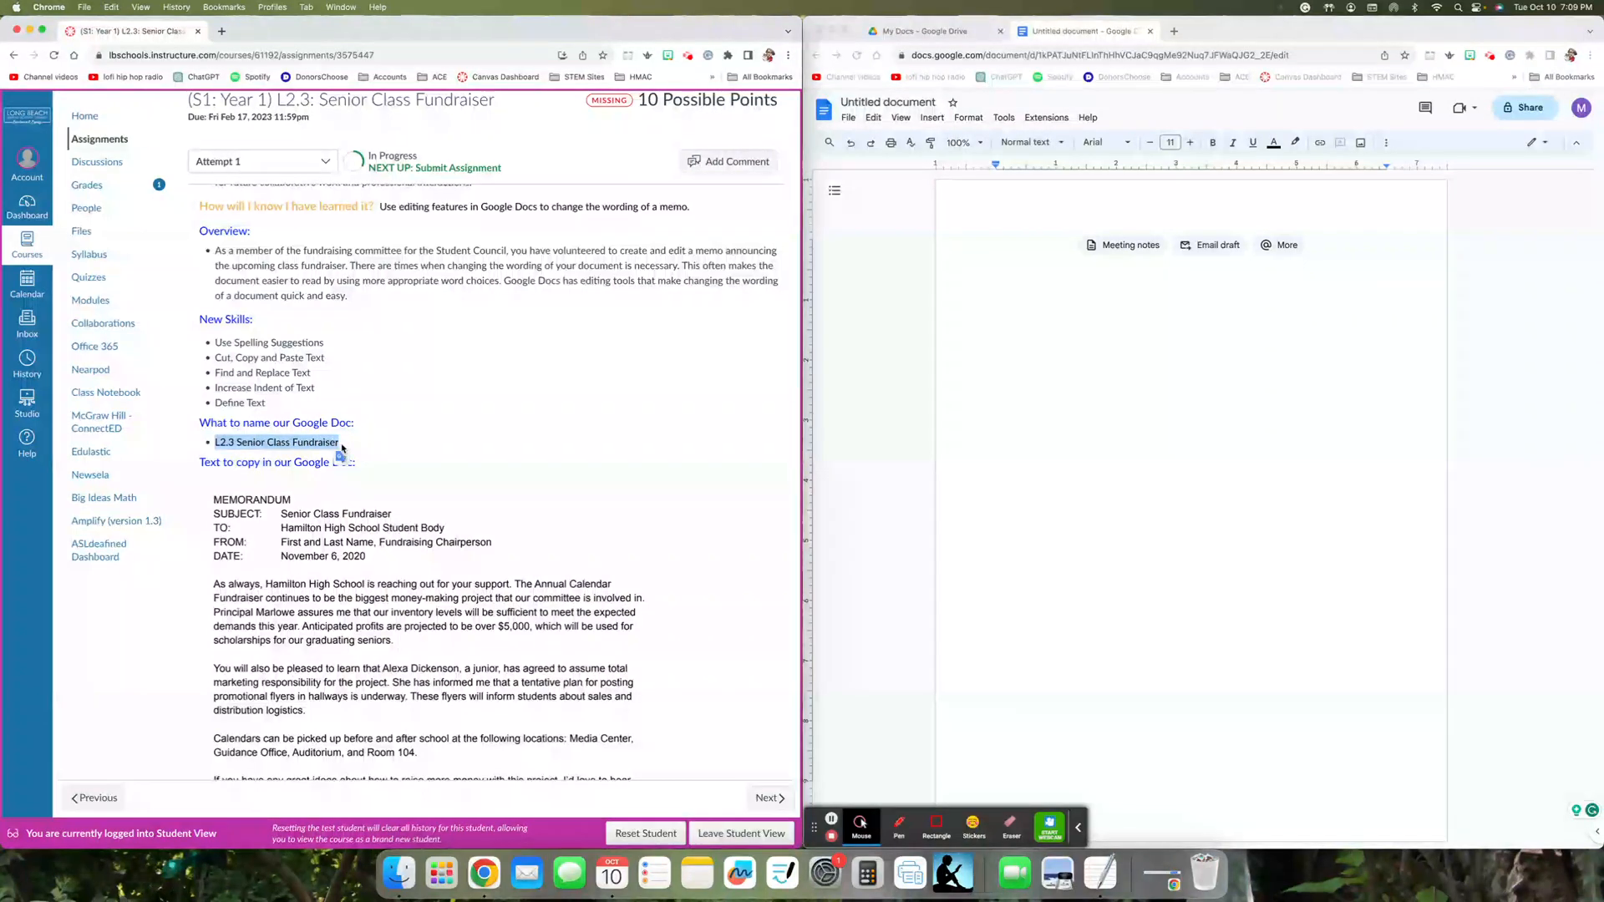
{"action": "right_click", "coordinate": [329, 442]}
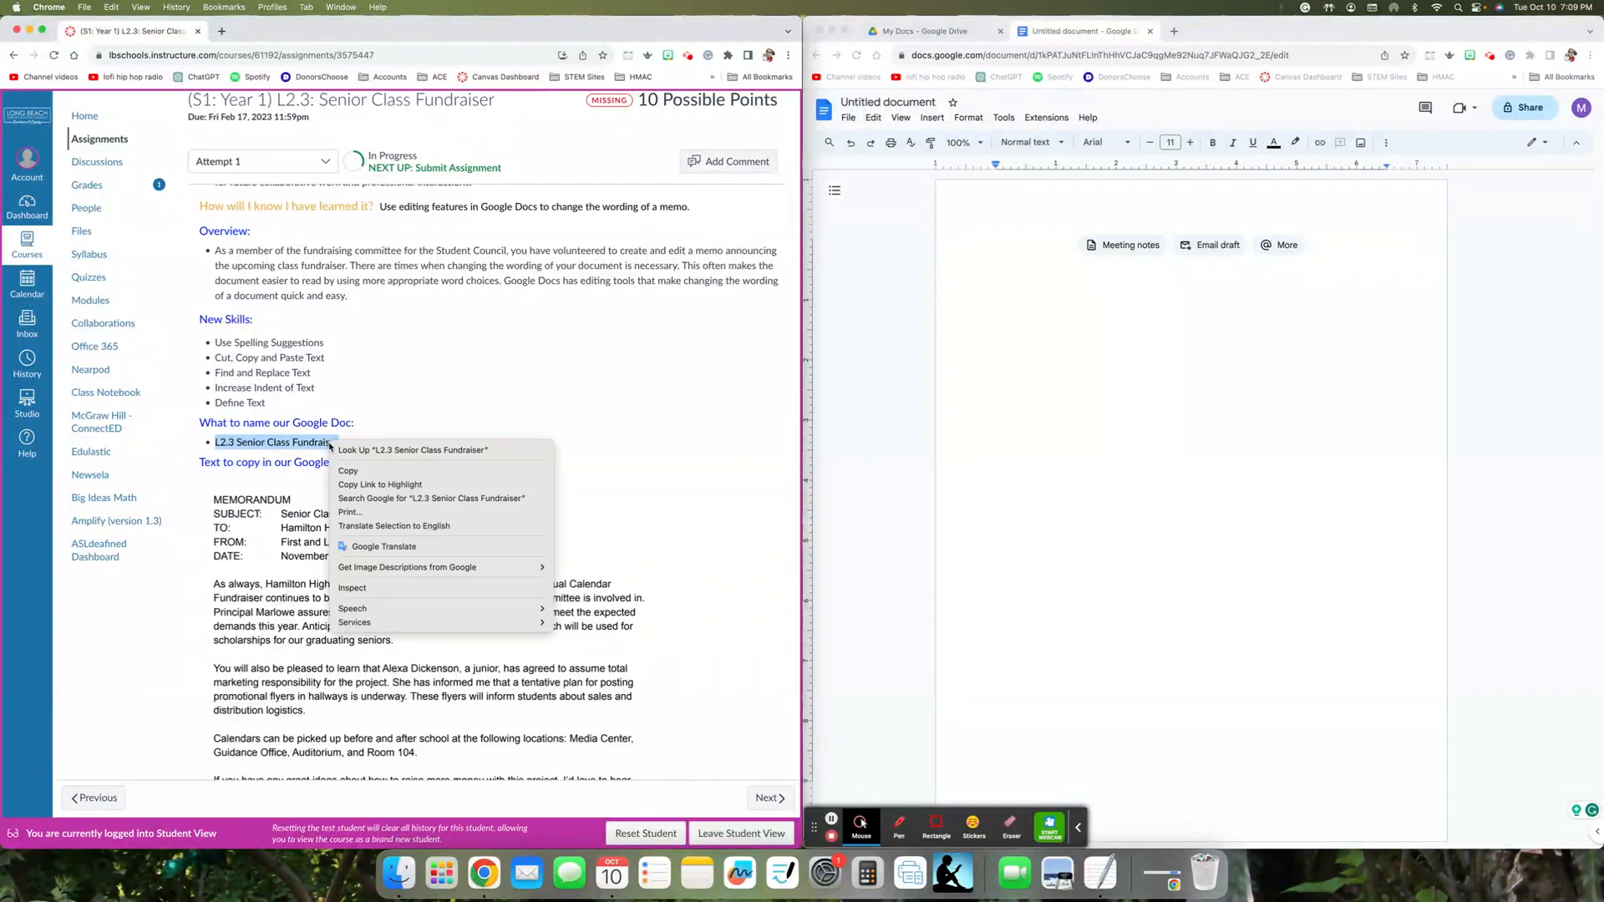
{"action": "left_click", "coordinate": [338, 470]}
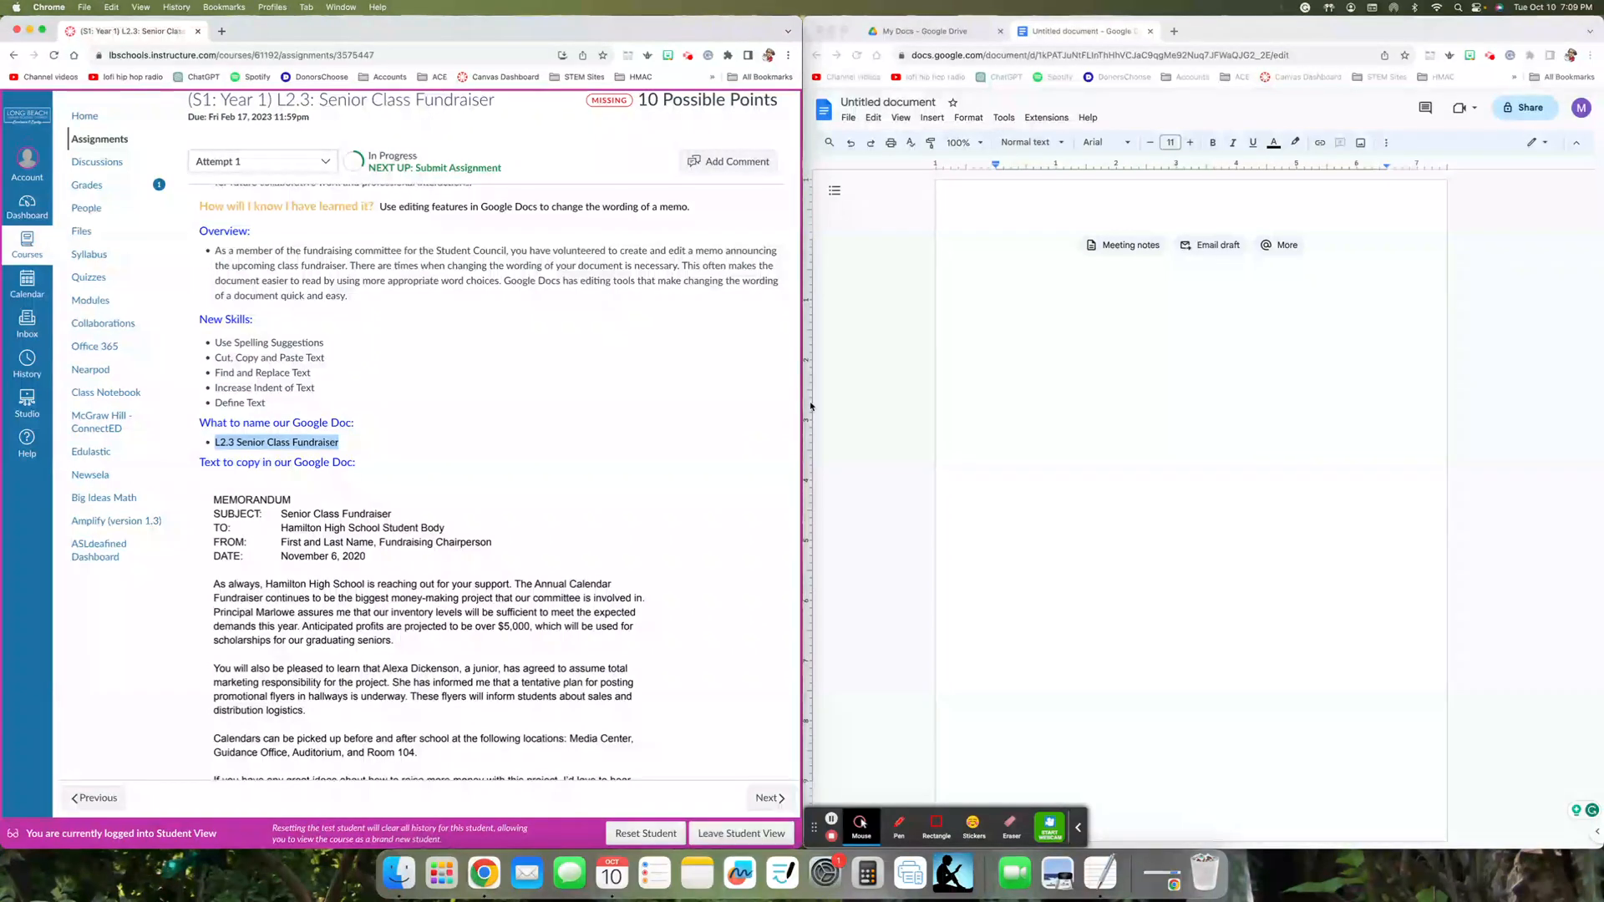
{"action": "left_click", "coordinate": [890, 101]}
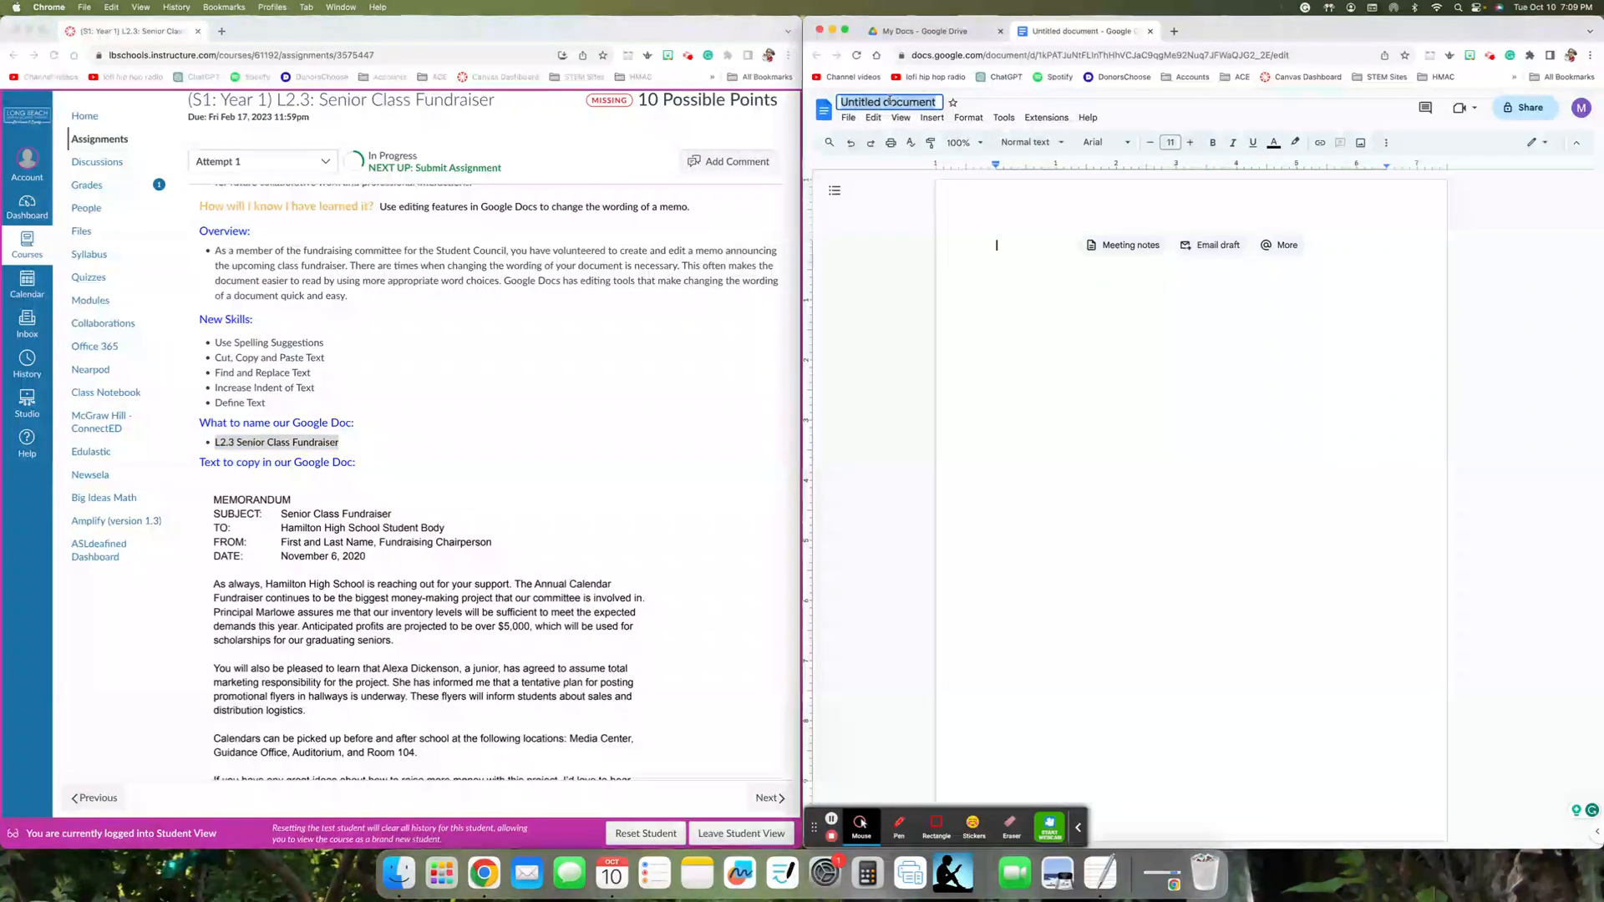
{"action": "key", "text": "BackSpace"}
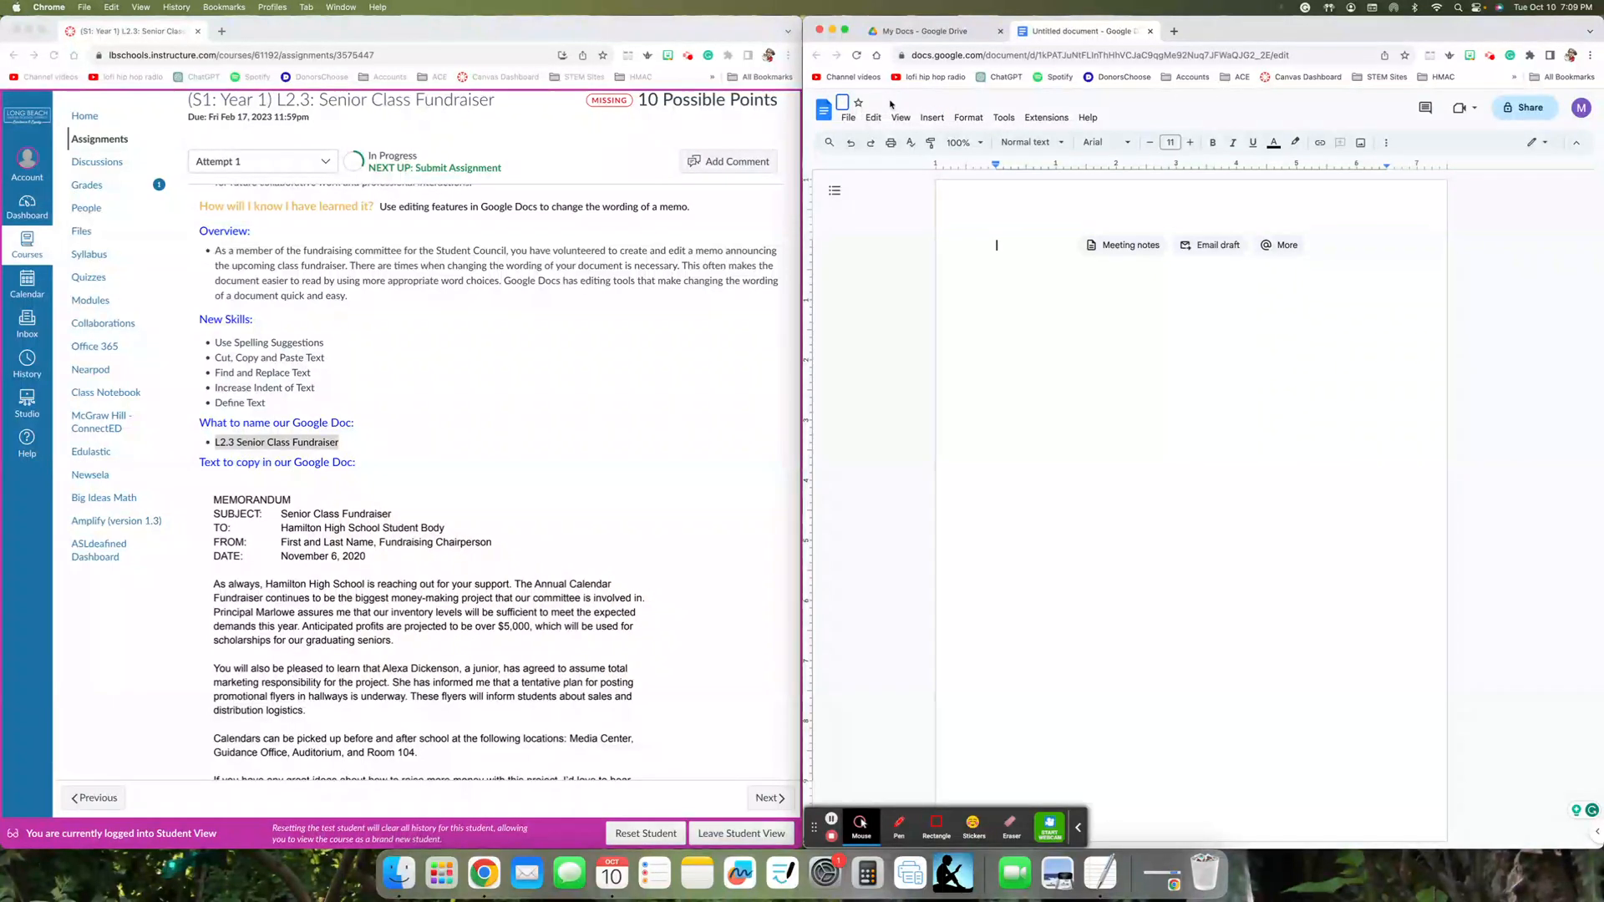
{"action": "key", "text": "super+v"}
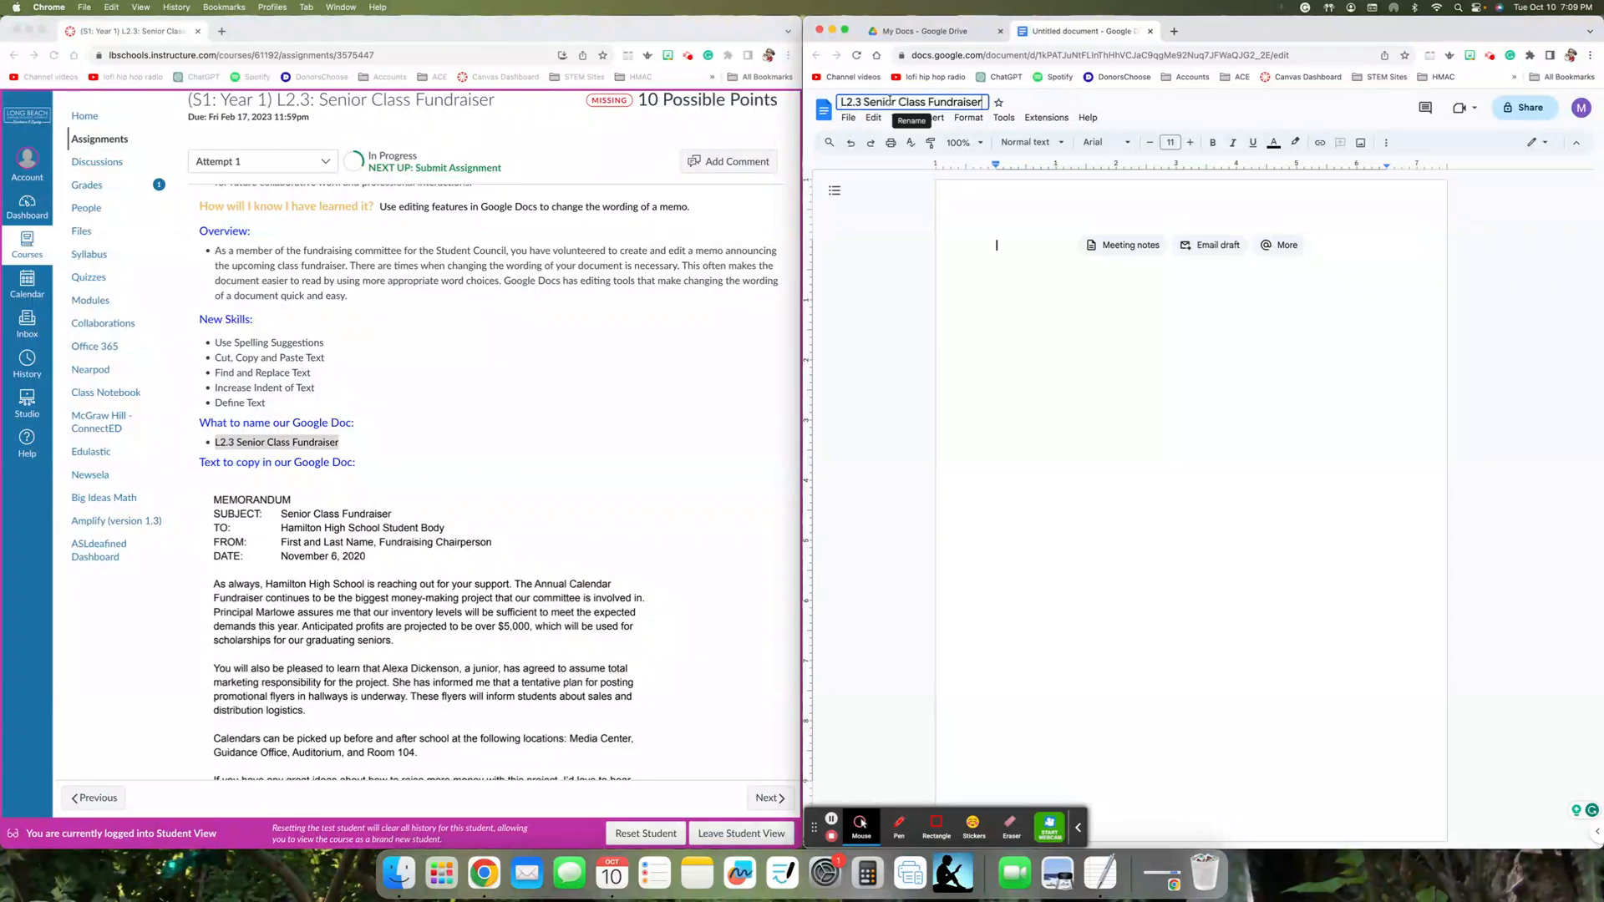
{"action": "left_click", "coordinate": [879, 206]}
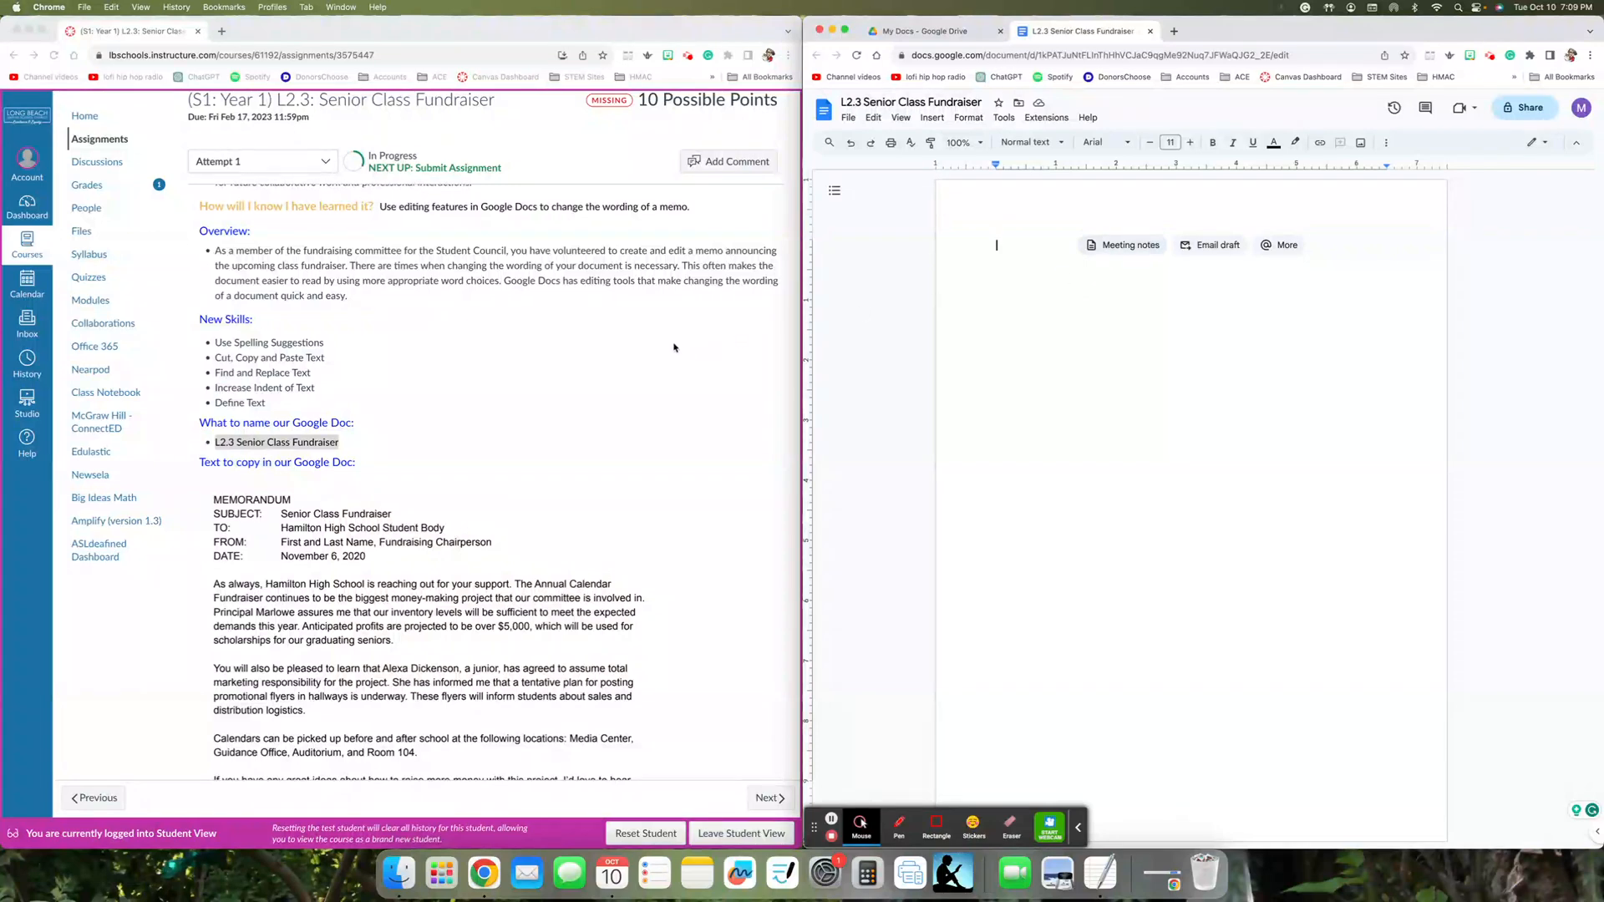
- Enter the heading MEMORANDUM and, below it, the line SUBJECT: with Senior Class Fundraiser after a tab
{"action": "scroll", "coordinate": [674, 348], "scroll_direction": "down", "scroll_amount": 3}
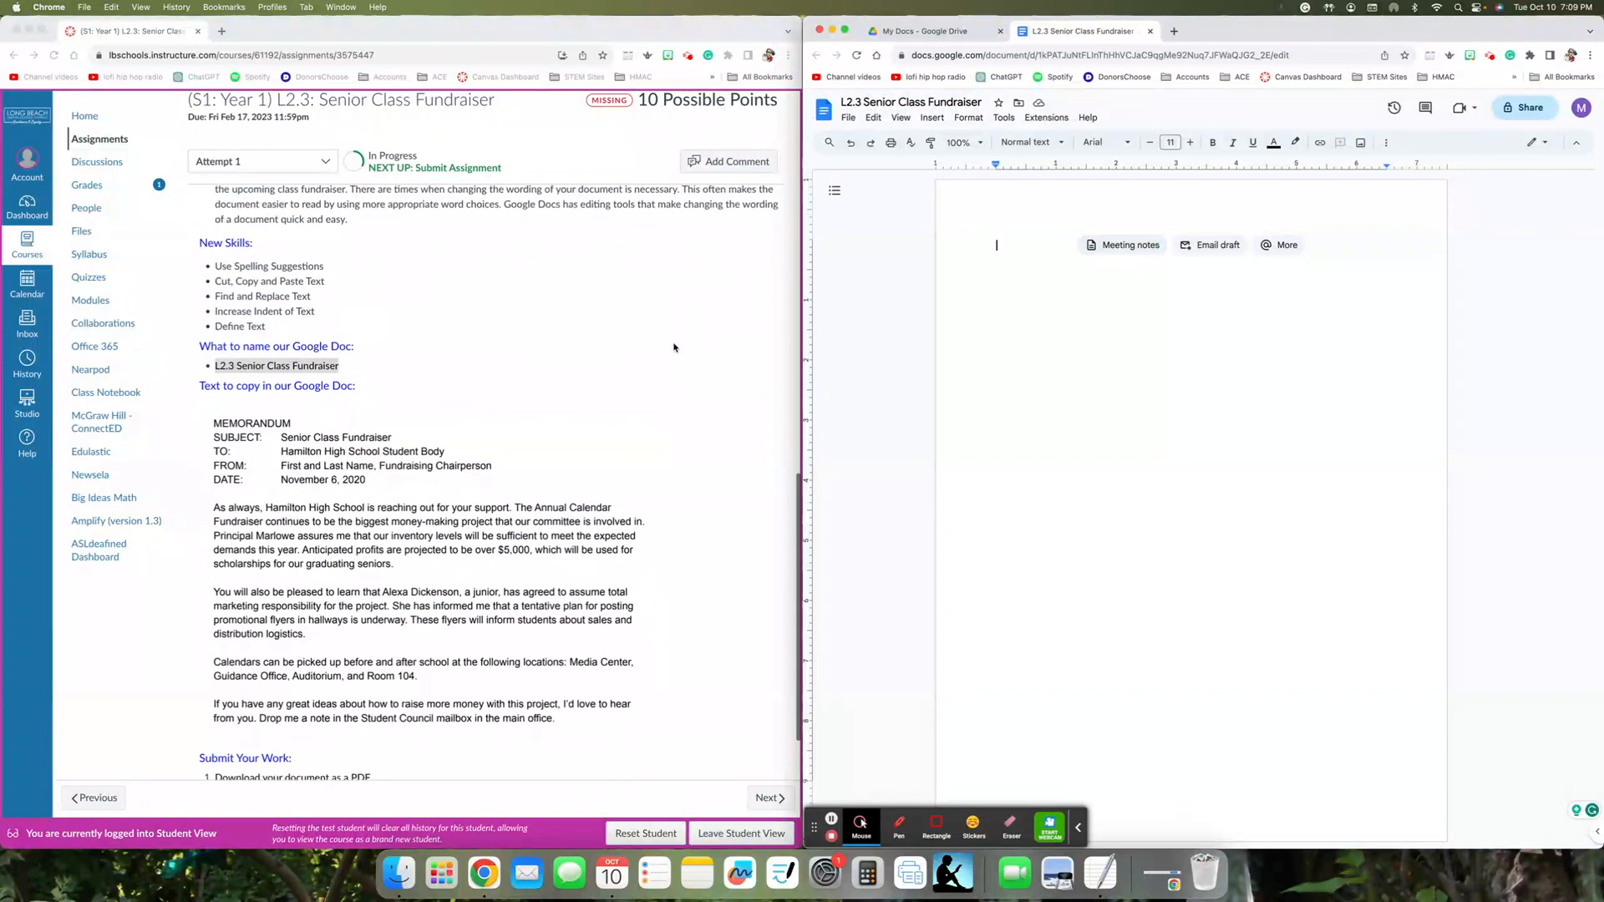
{"action": "scroll", "coordinate": [674, 347], "scroll_direction": "up", "scroll_amount": 1}
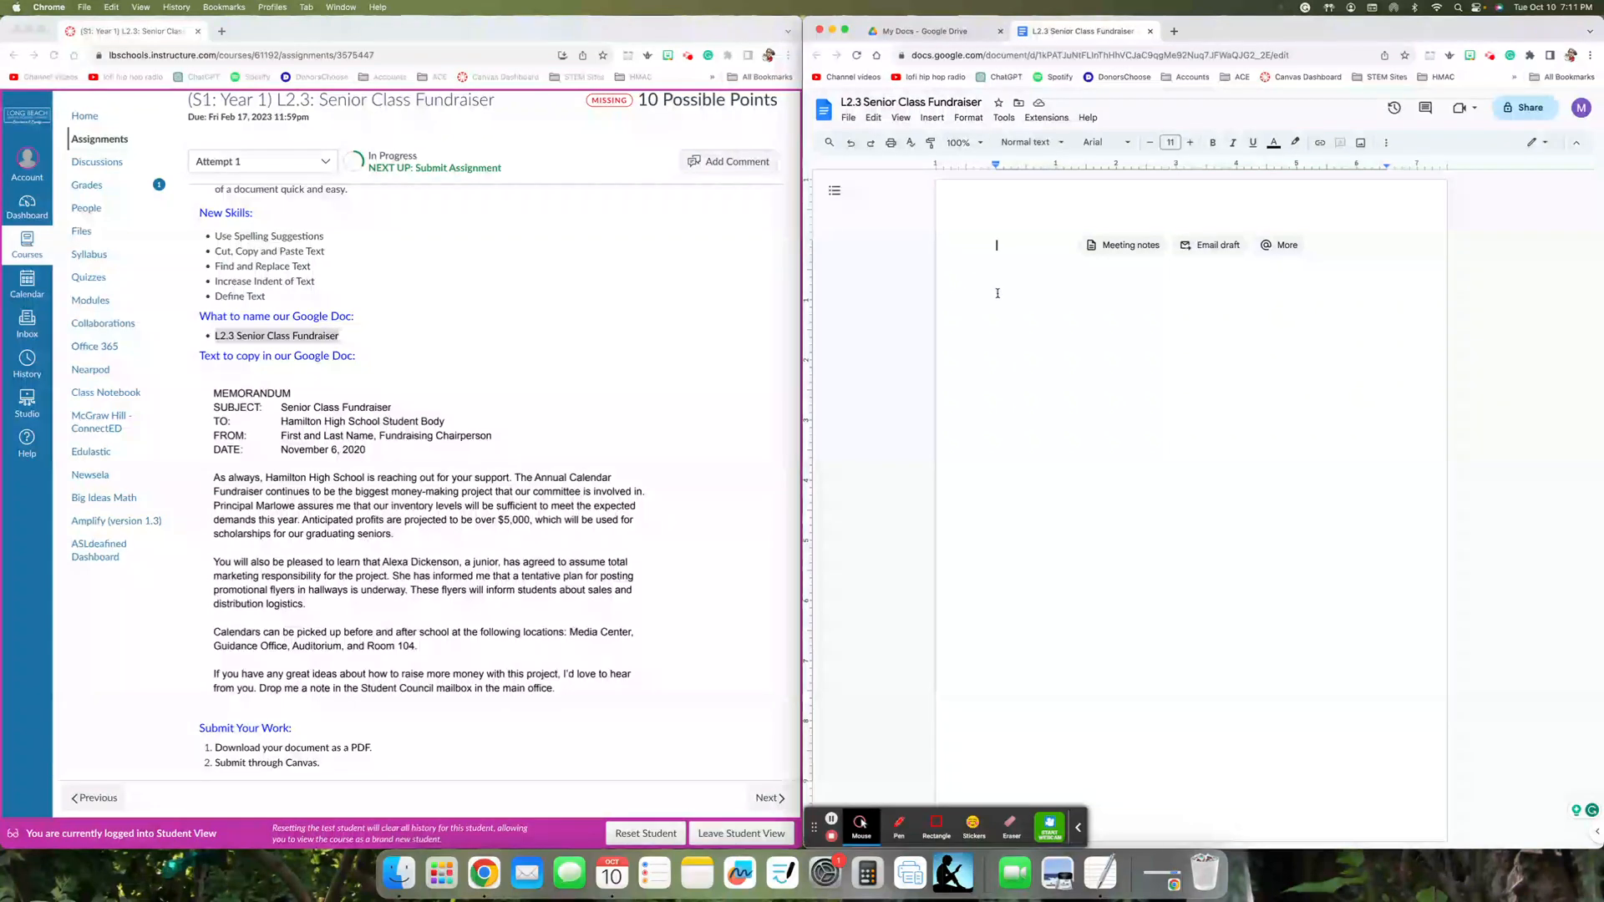
{"action": "type", "text": "ME"}
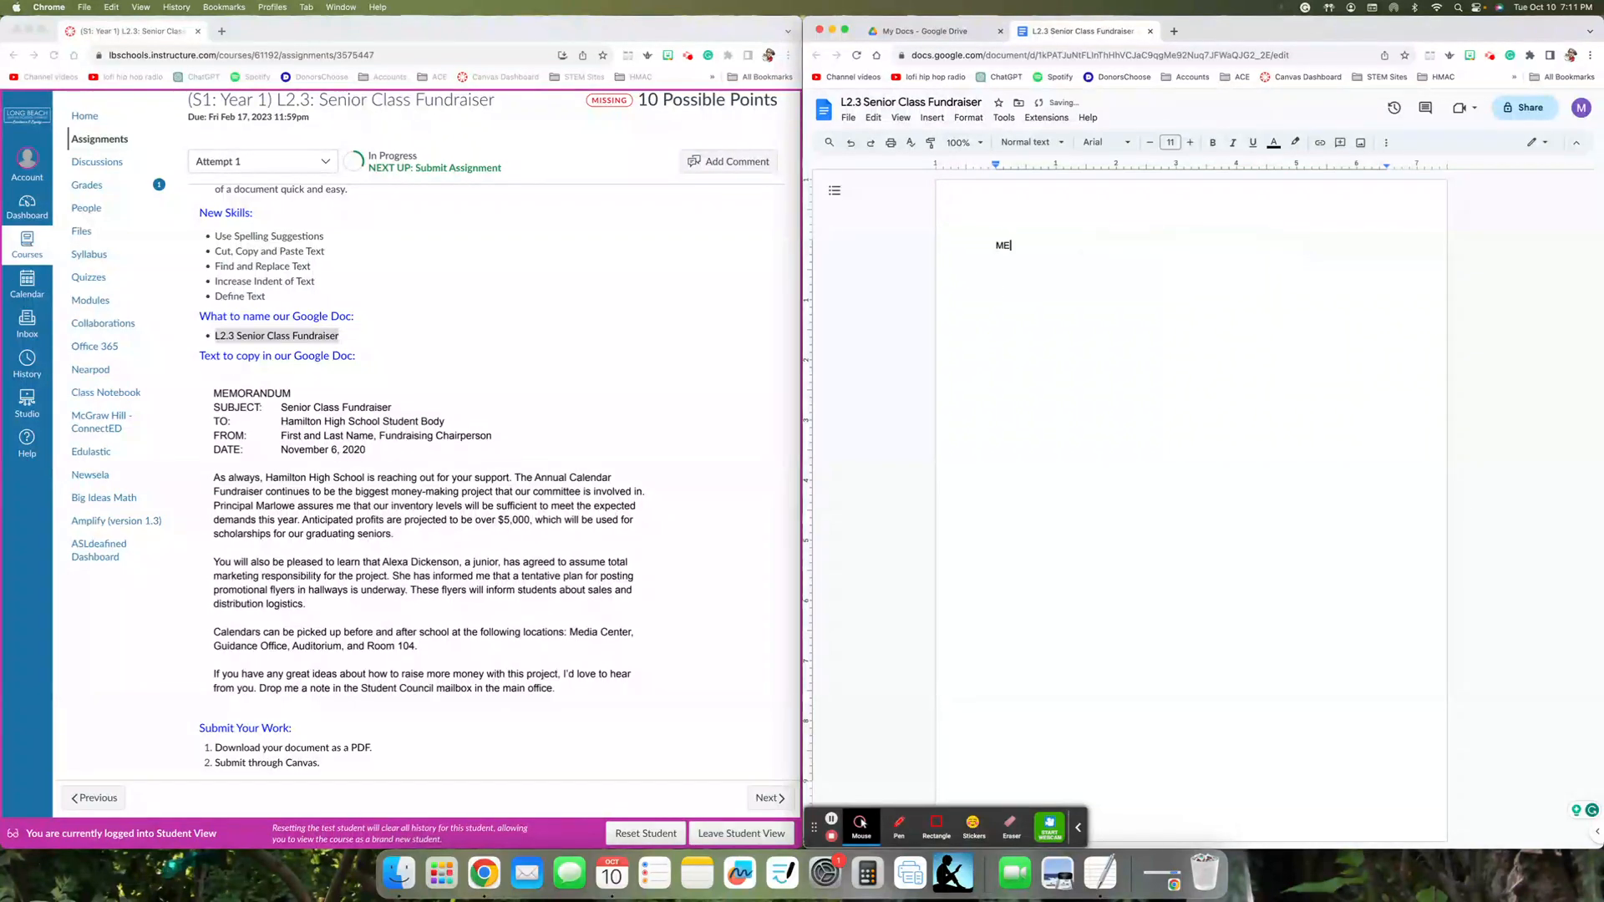
{"action": "type", "text": "MORANDUM"}
{"action": "key", "text": "Return"}
{"action": "type", "text": "SUBJECT:\tSenior Class Fundraiser"}
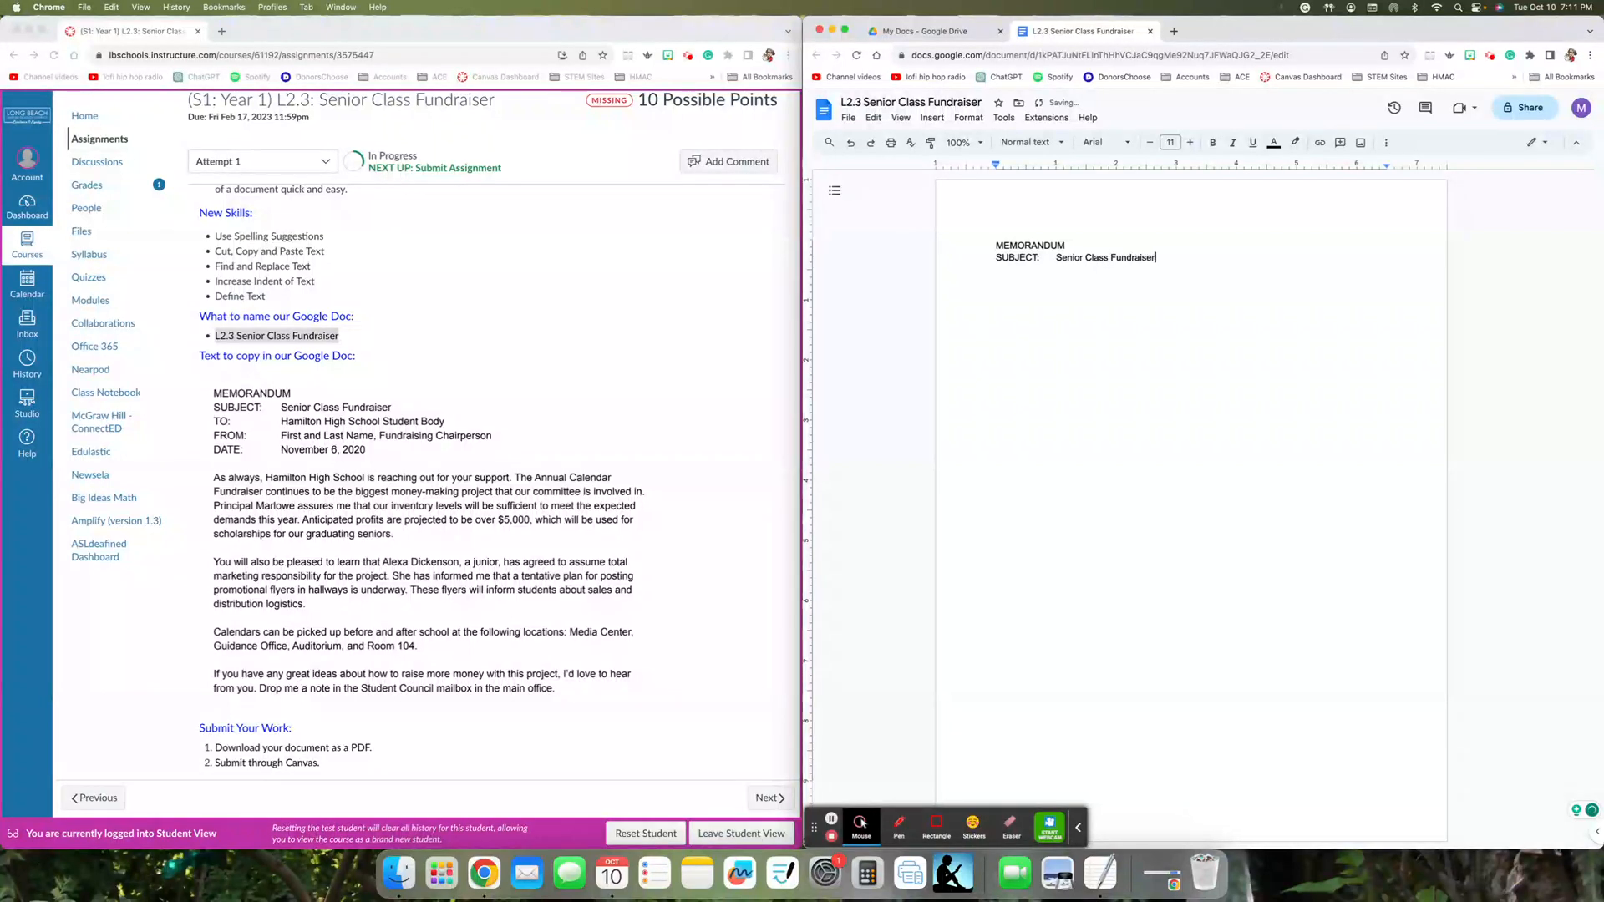
- Add the memo's TO: line addressed to Hamilton High School Student Body, aligned with the subject text
{"action": "key", "text": "Return"}
{"action": "type", "text": "TO:"}
{"action": "type", "text": "Hamilton High SChoo"}
{"action": "key", "text": "BackSpace"}
{"action": "key", "text": "BackSpace"}
{"action": "key", "text": "BackSpace"}
{"action": "key", "text": "BackSpace"}
{"action": "type", "text": "chool Student Body"}
- Add the memo's FROM: line with the sender's name followed by a comma and Fundraising Chairperson
{"action": "key", "text": "Return"}
{"action": "type", "text": "FROM:"}
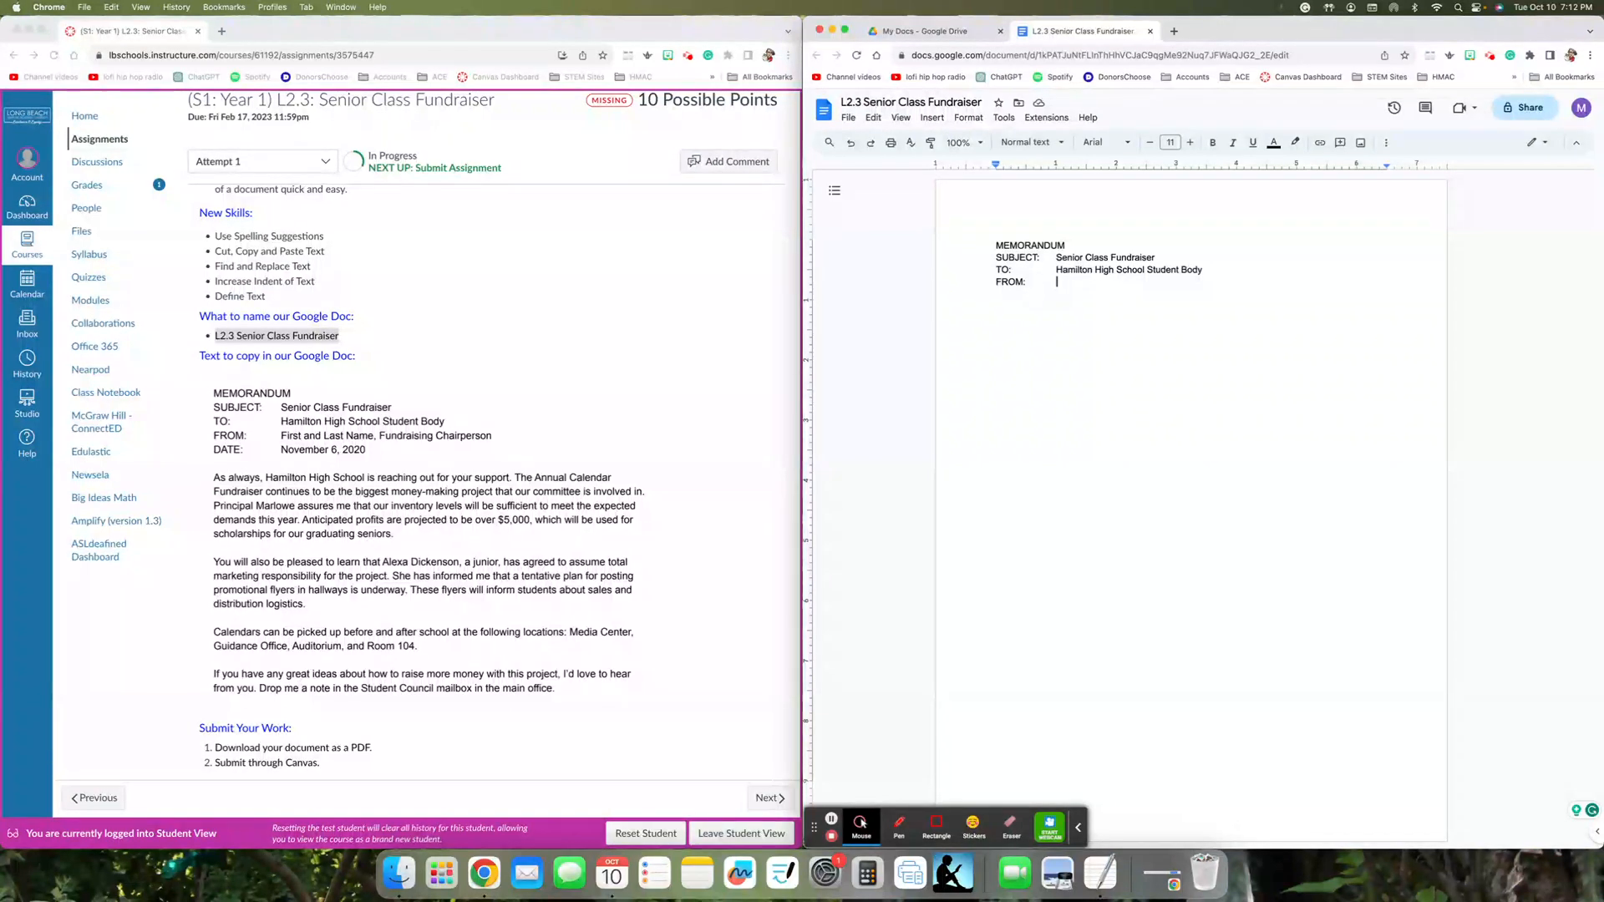
{"action": "type", "text": "Mrs. Norris, Fundraising Chairperson"}
- Add the memo's DATE: line with November 10, 2023 aligned with the entries above, leaving a blank line below it
{"action": "key", "text": "Return"}
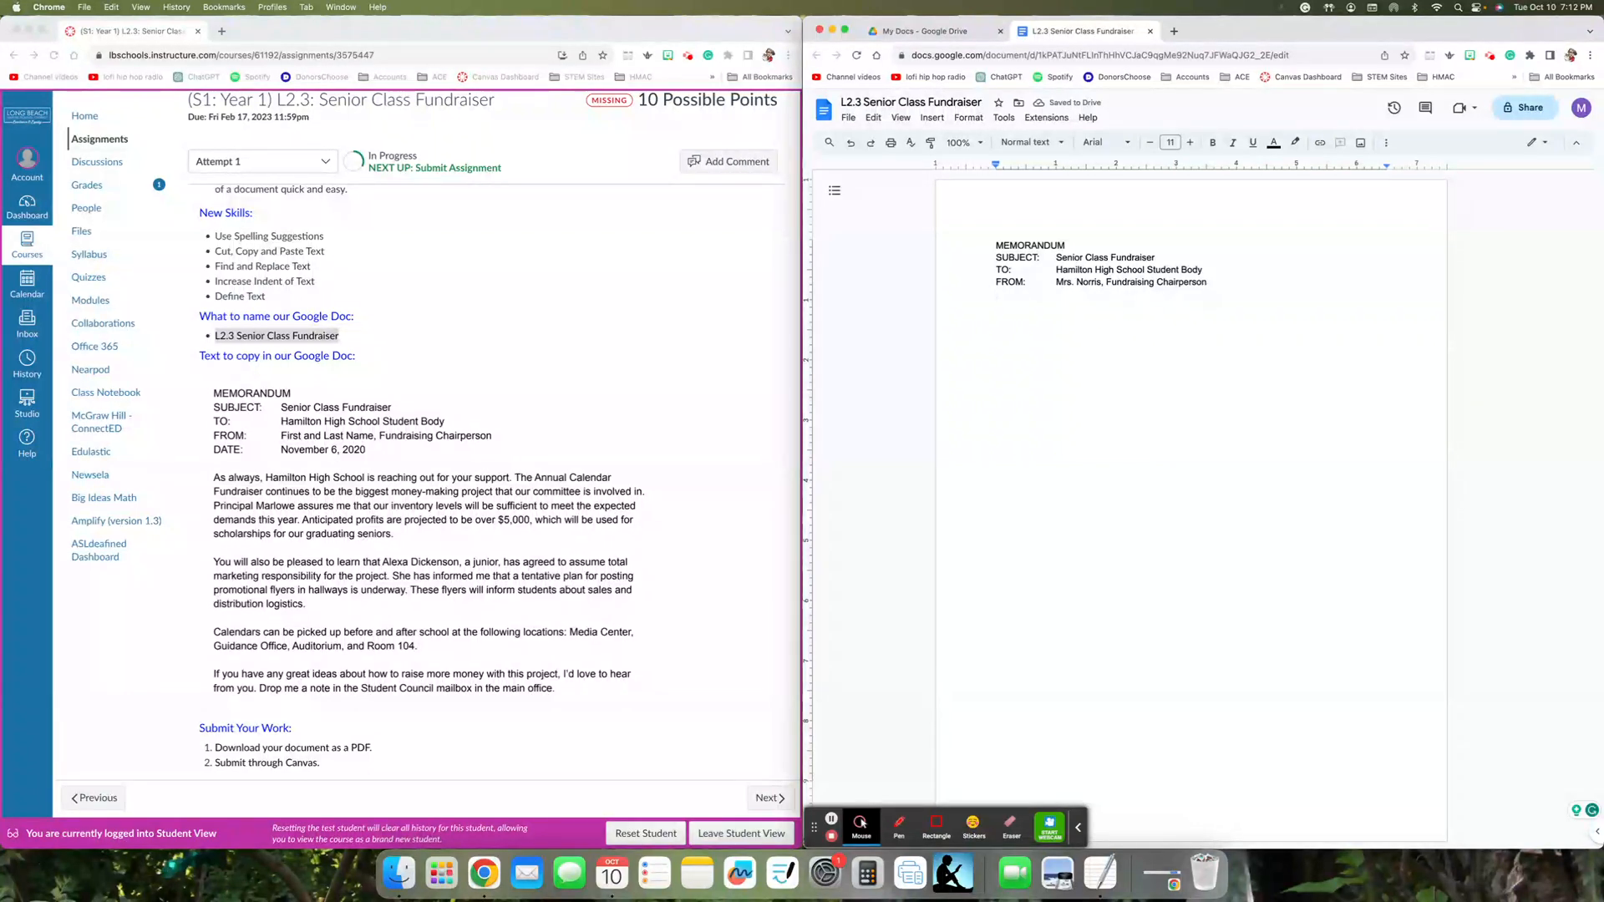
{"action": "type", "text": "DATE:"}
{"action": "type", "text": "November "}
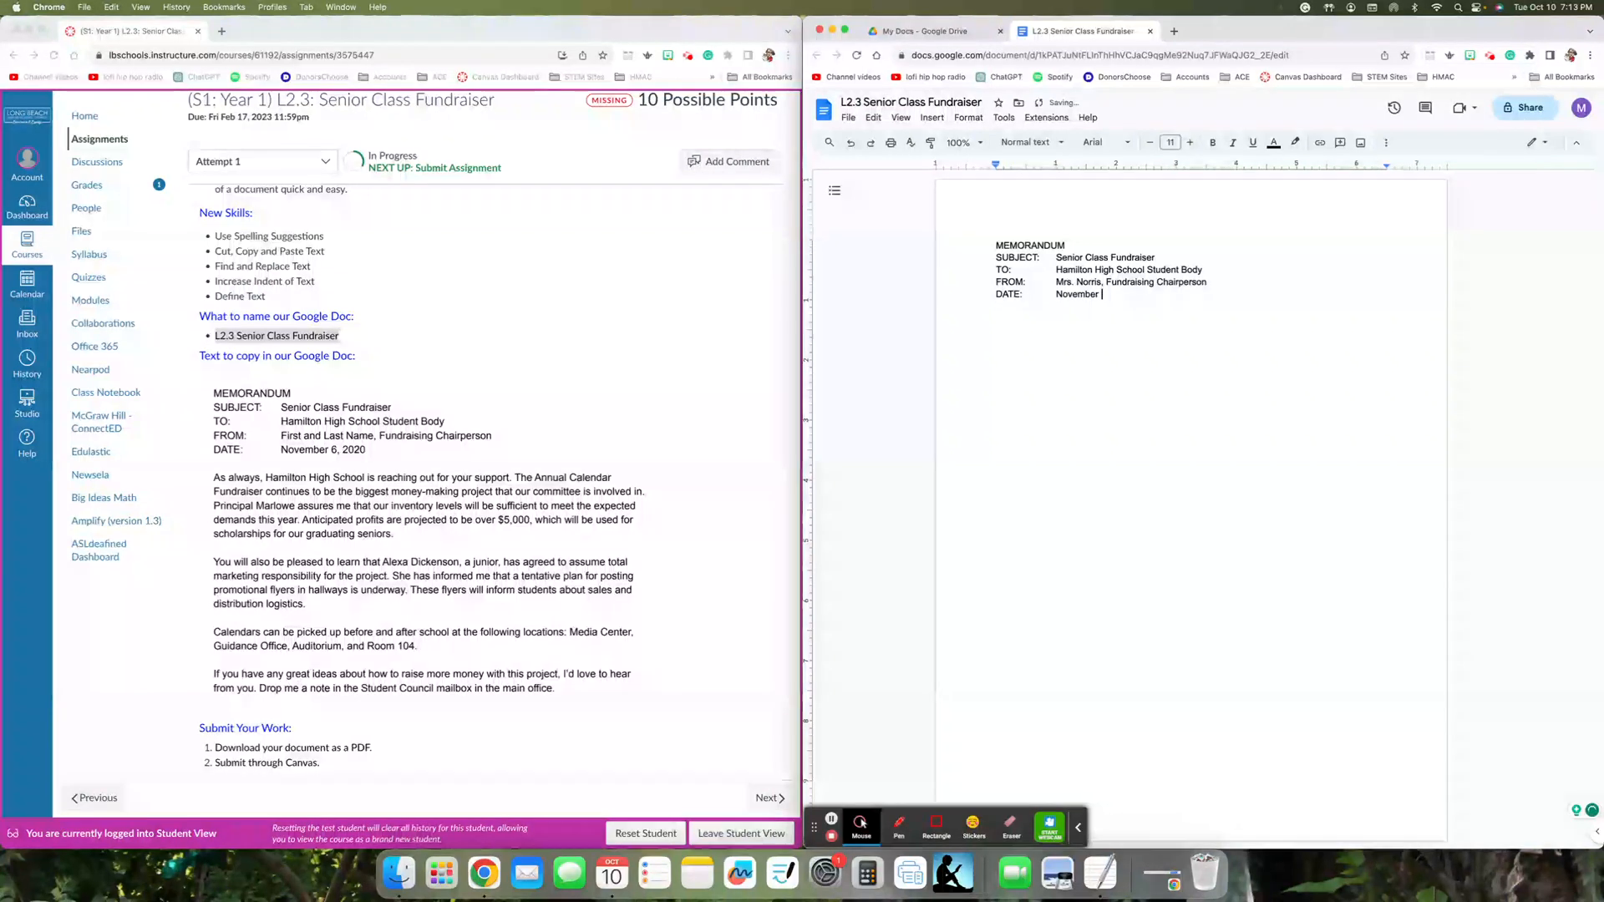
{"action": "type", "text": "10, "}
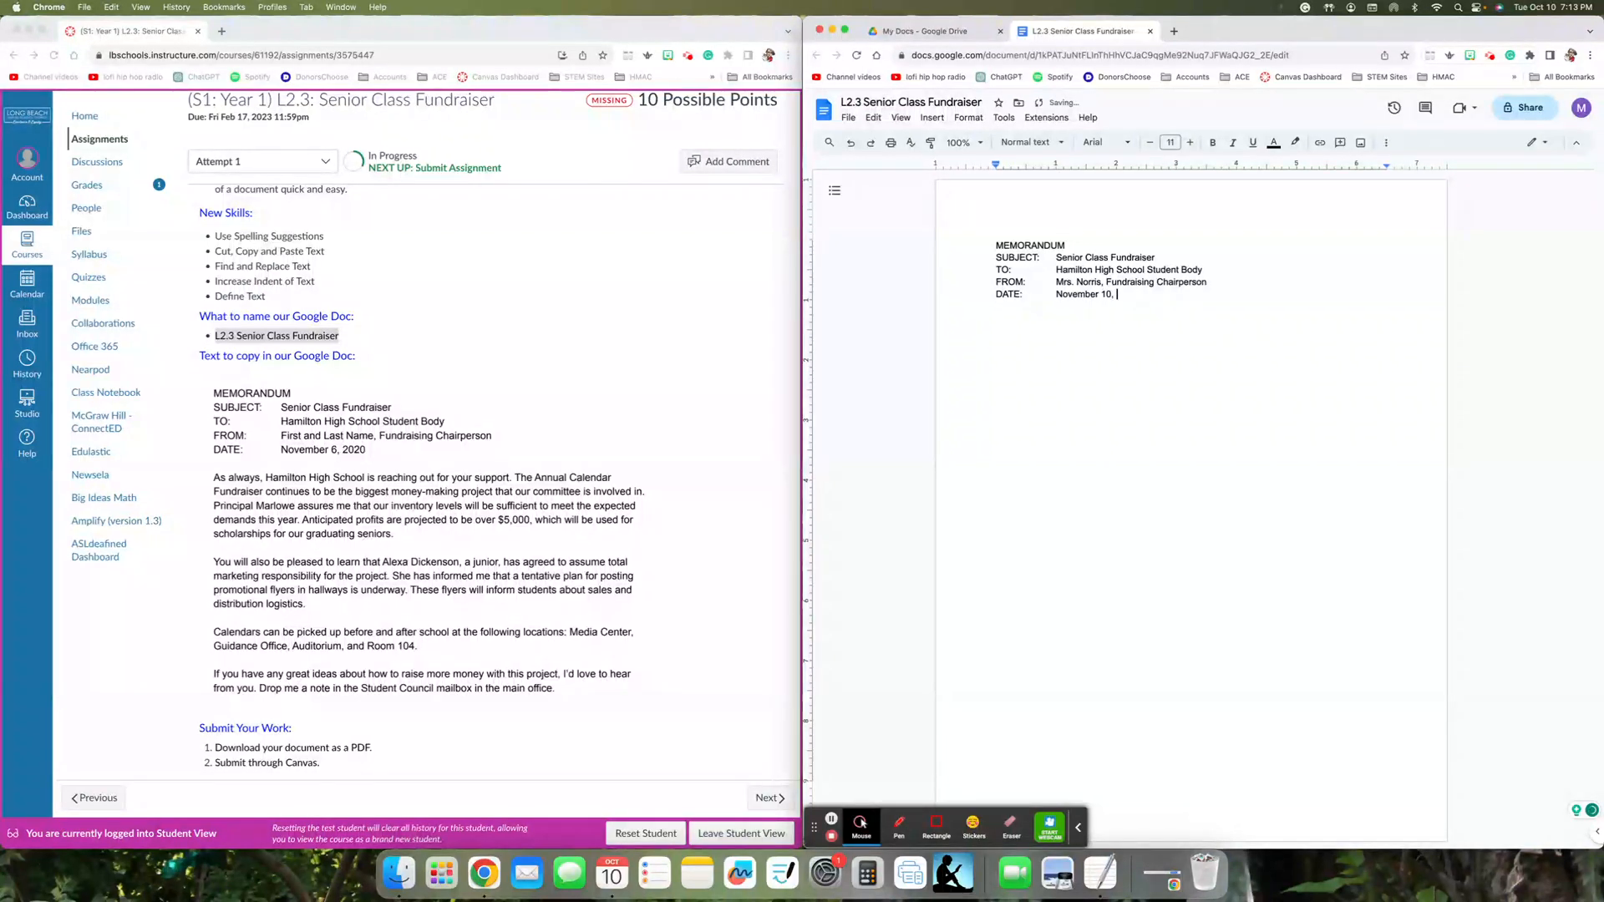
{"action": "type", "text": "2023"}
{"action": "key", "text": "Return"}
{"action": "key", "text": "Return"}
- Start the first body paragraph with the sentence "As always, Hamilton High School is reaching out for your support."
{"action": "scroll", "coordinate": [616, 481], "scroll_direction": "up", "scroll_amount": 1}
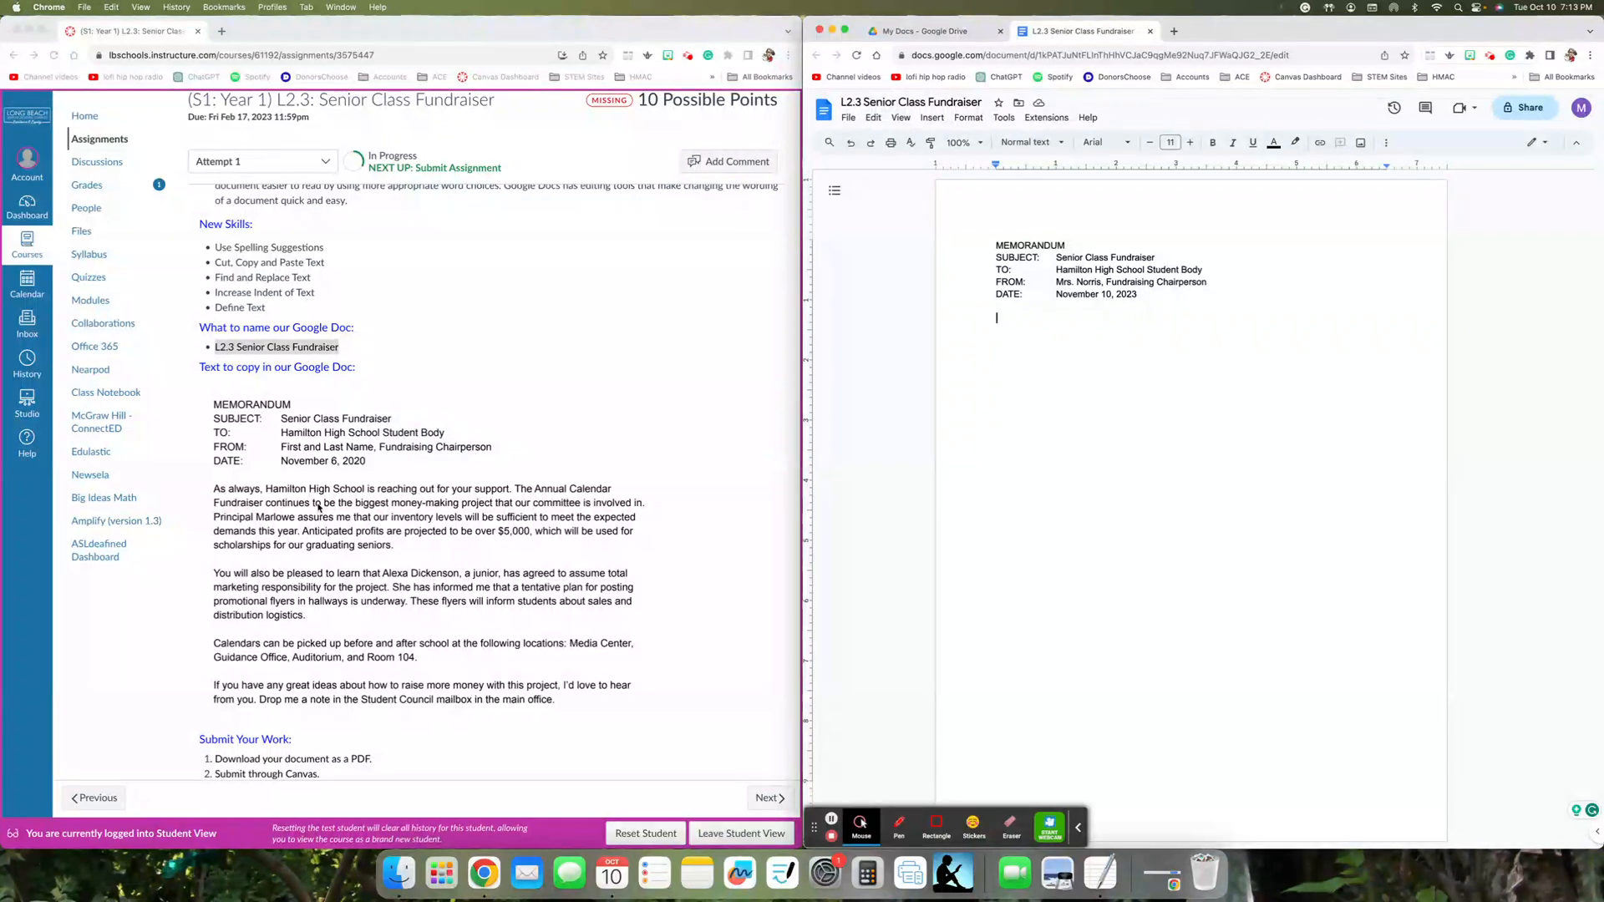
{"action": "scroll", "coordinate": [320, 508], "scroll_direction": "down", "scroll_amount": 1}
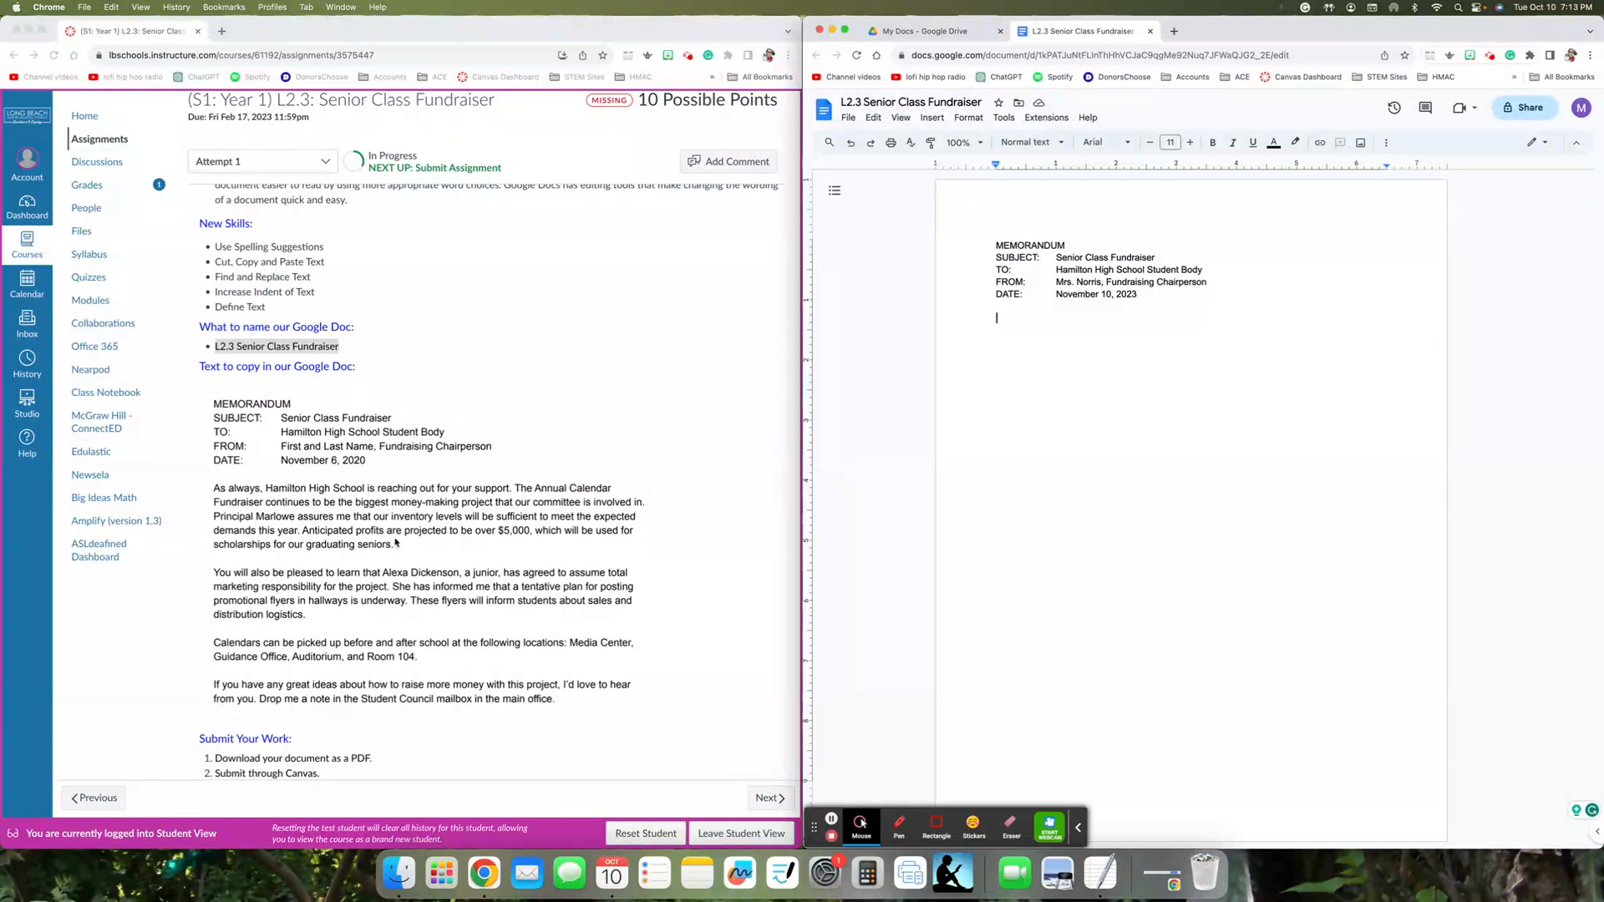
{"action": "scroll", "coordinate": [334, 518], "scroll_direction": "down", "scroll_amount": 1}
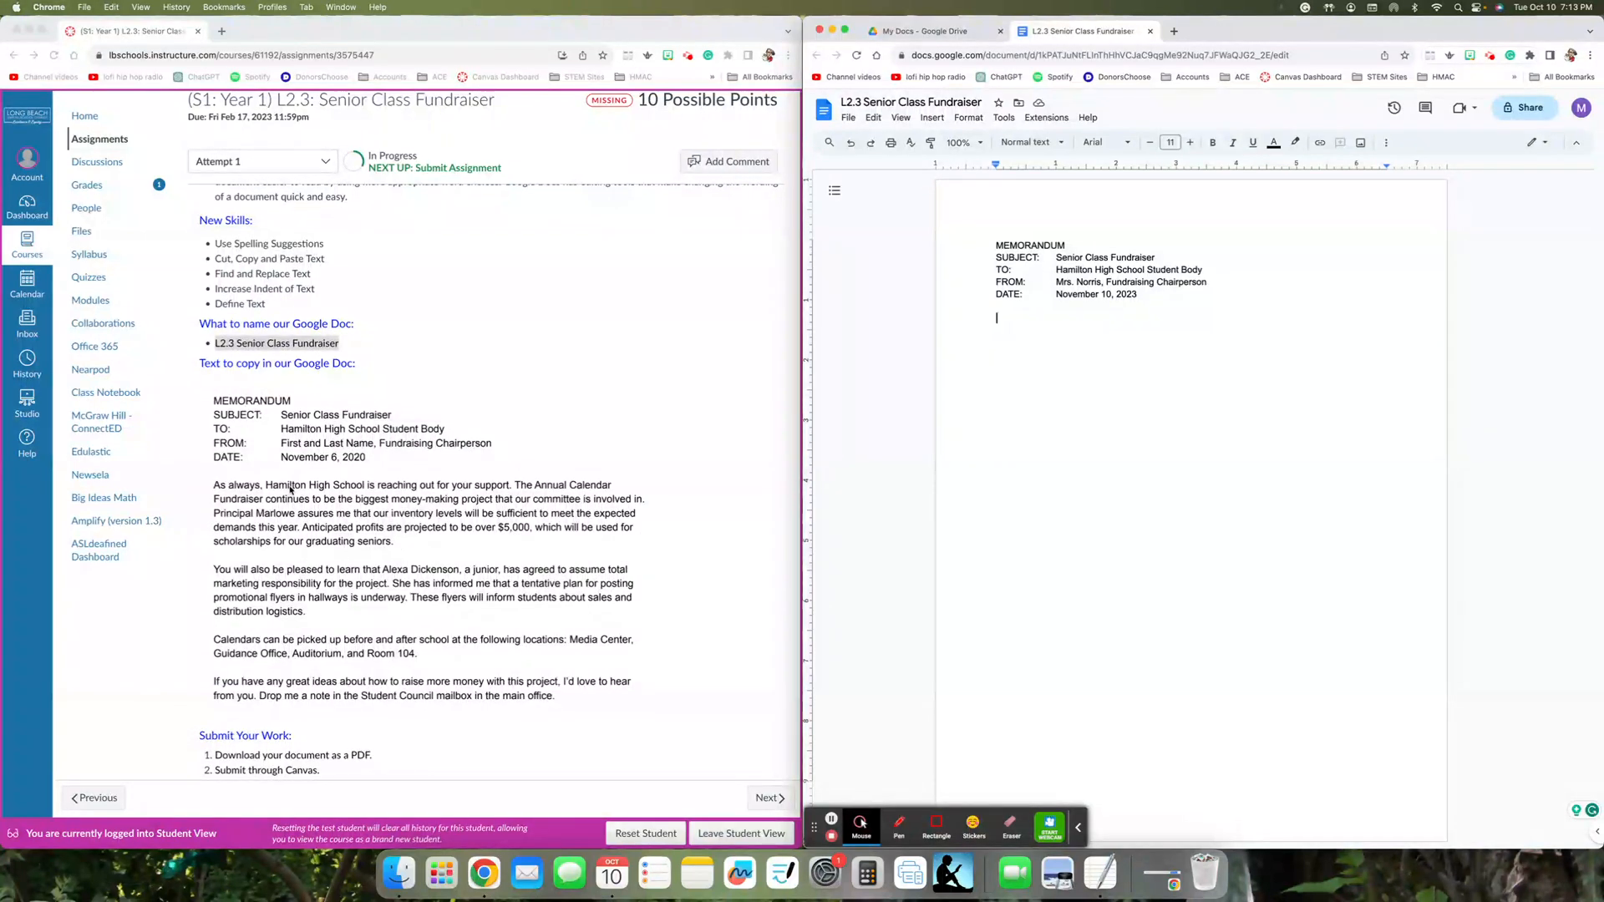
{"action": "type", "text": "As always, Hamilton High SCHO"}
{"action": "key", "text": "BackSpace"}
{"action": "key", "text": "BackSpace"}
{"action": "key", "text": "BackSpace"}
{"action": "type", "text": "chool is"}
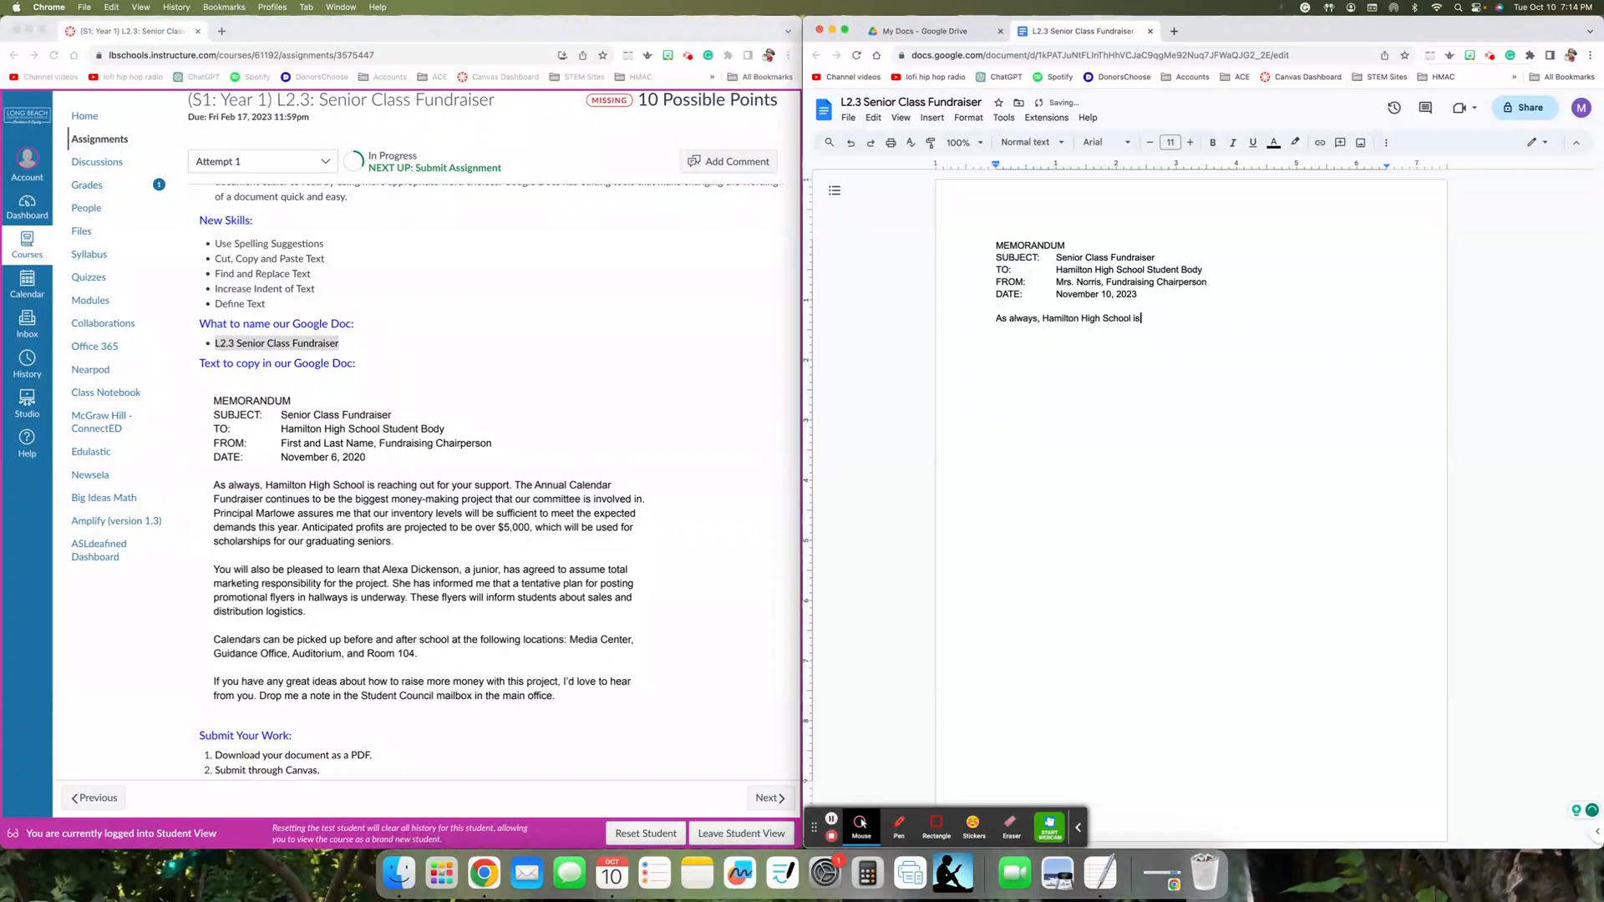
{"action": "type", "text": " reaching ou"}
{"action": "type", "text": "t for your suppo"}
{"action": "type", "text": "rt. The Annu"}
{"action": "type", "text": "a"}
- Continue the paragraph with "The Annual Calendar Fundraiser continues to be the biggest money-making project that our committee is involved in."
{"action": "key", "text": "BackSpace"}
{"action": "type", "text": "Annual Calenda"}
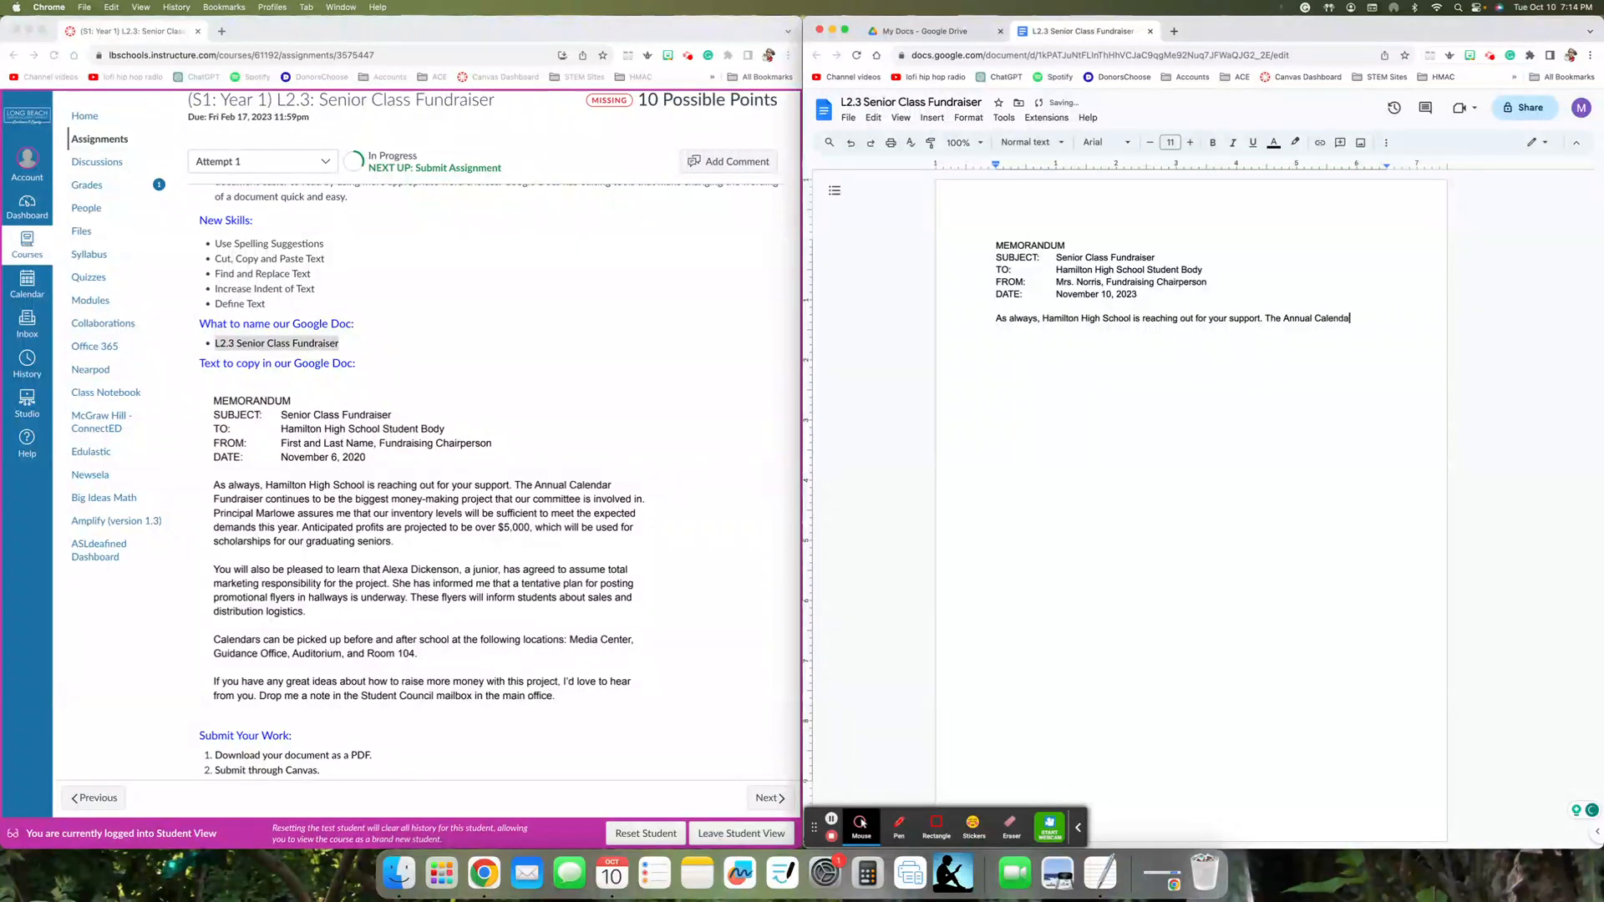
{"action": "type", "text": "r Fundraiser continues to be the biggest money"}
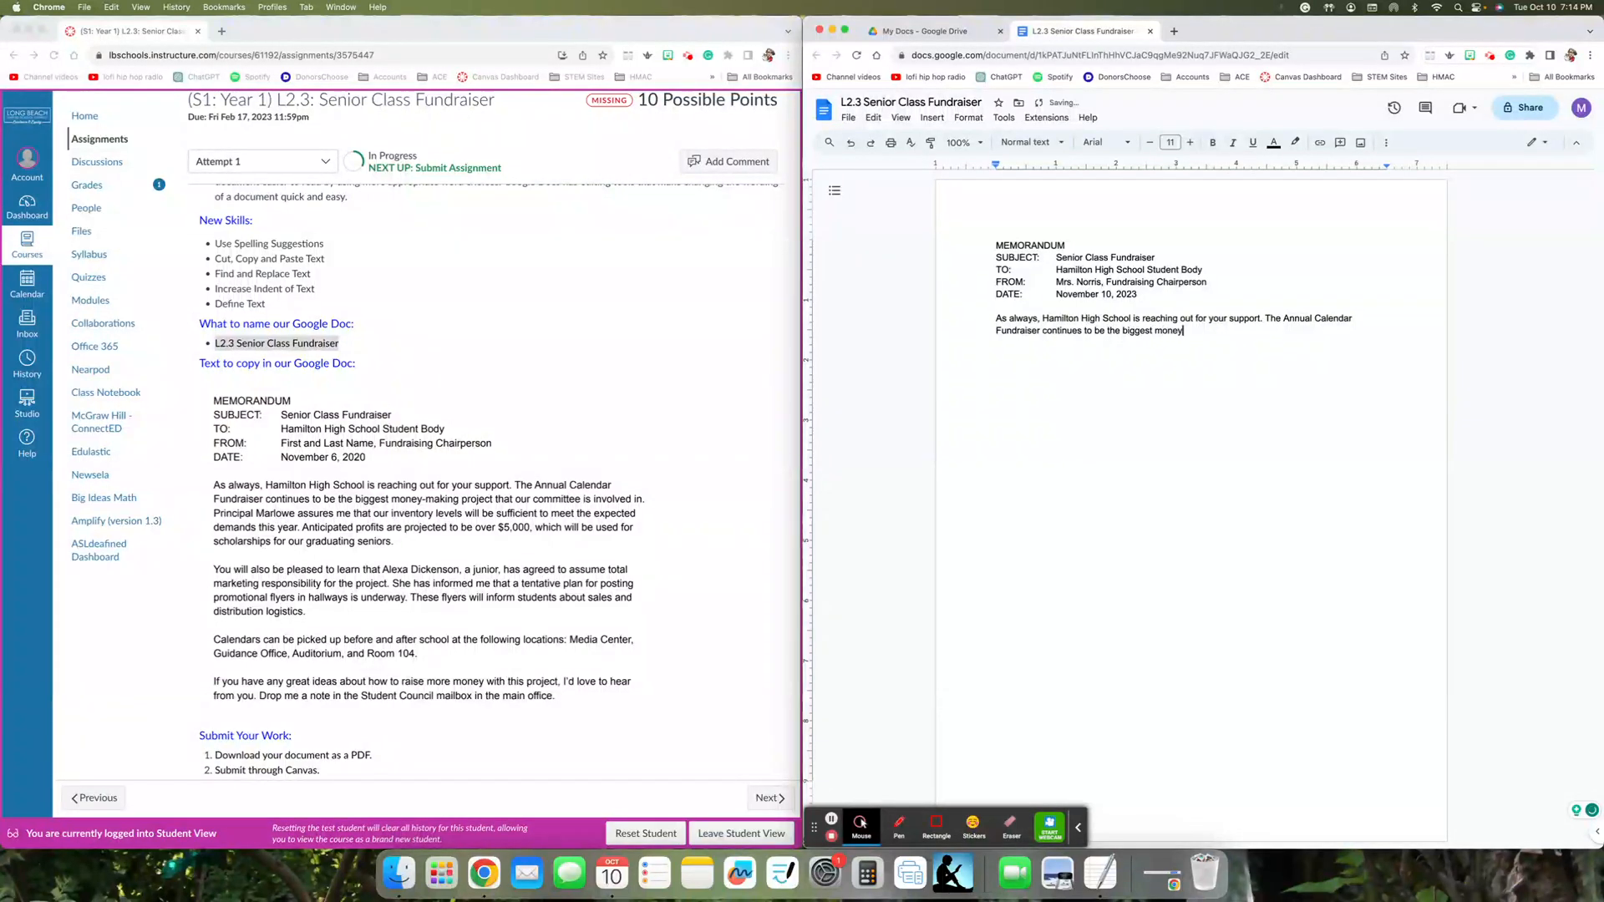
{"action": "type", "text": "-making project that our committee is involved "}
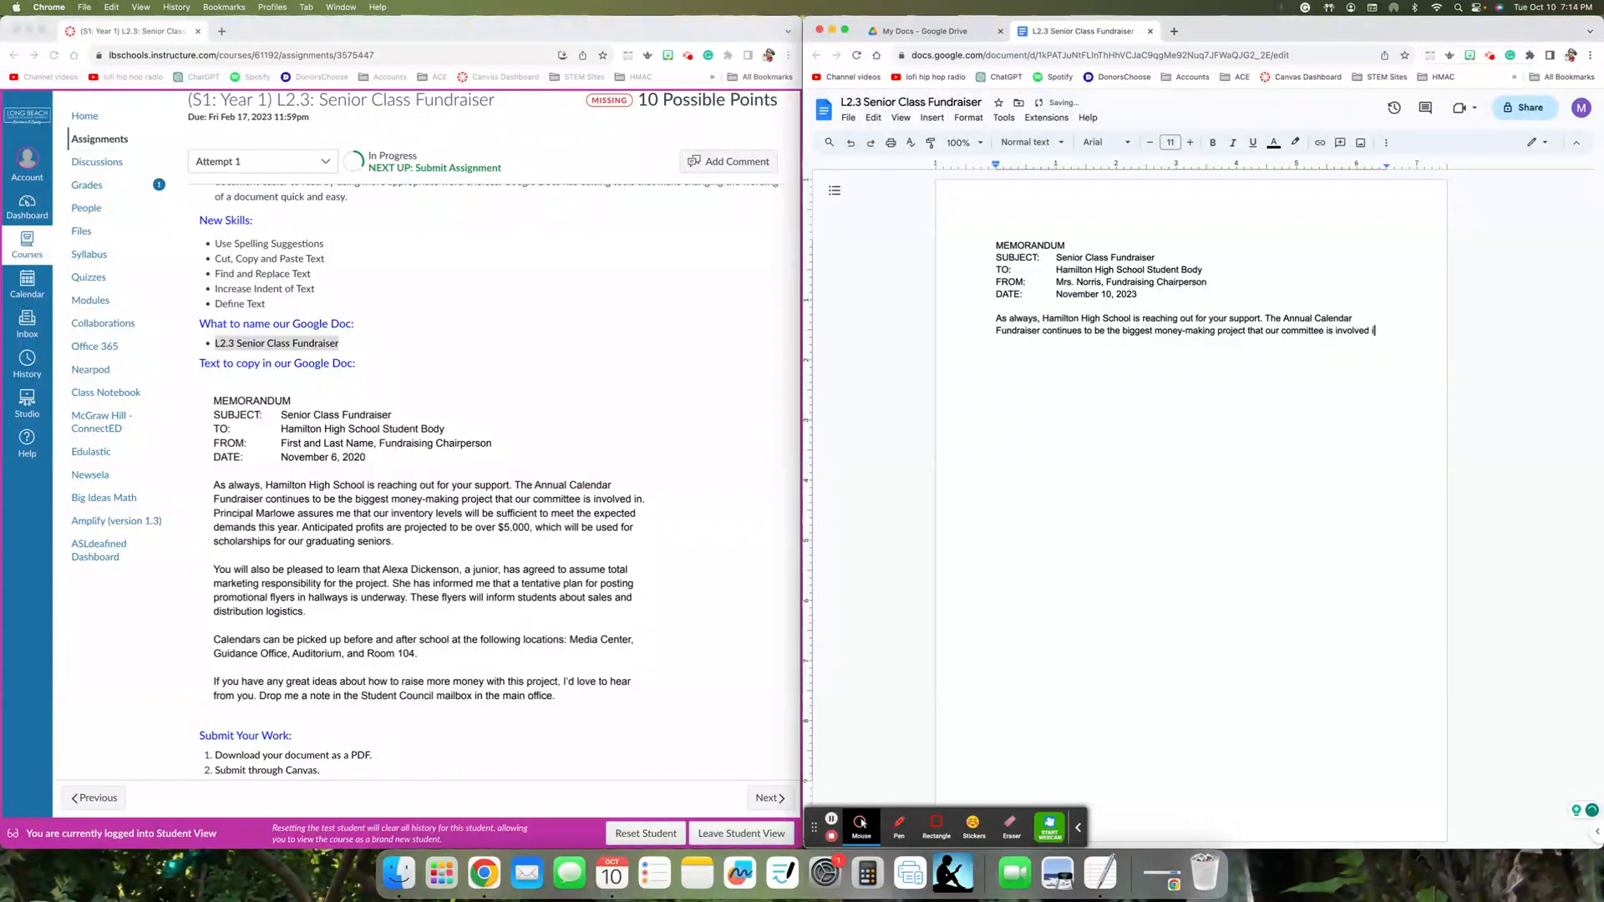
{"action": "type", "text": "in. Principal"}
{"action": "type", "text": " Mo"}
- Add the assignment's sentence about the principal assuring that our inventory levels will be sufficient to meet the expected demands this year
{"action": "key", "text": "BackSpace"}
{"action": "type", "text": "arlowe assures me that our inventory levels will be su"}
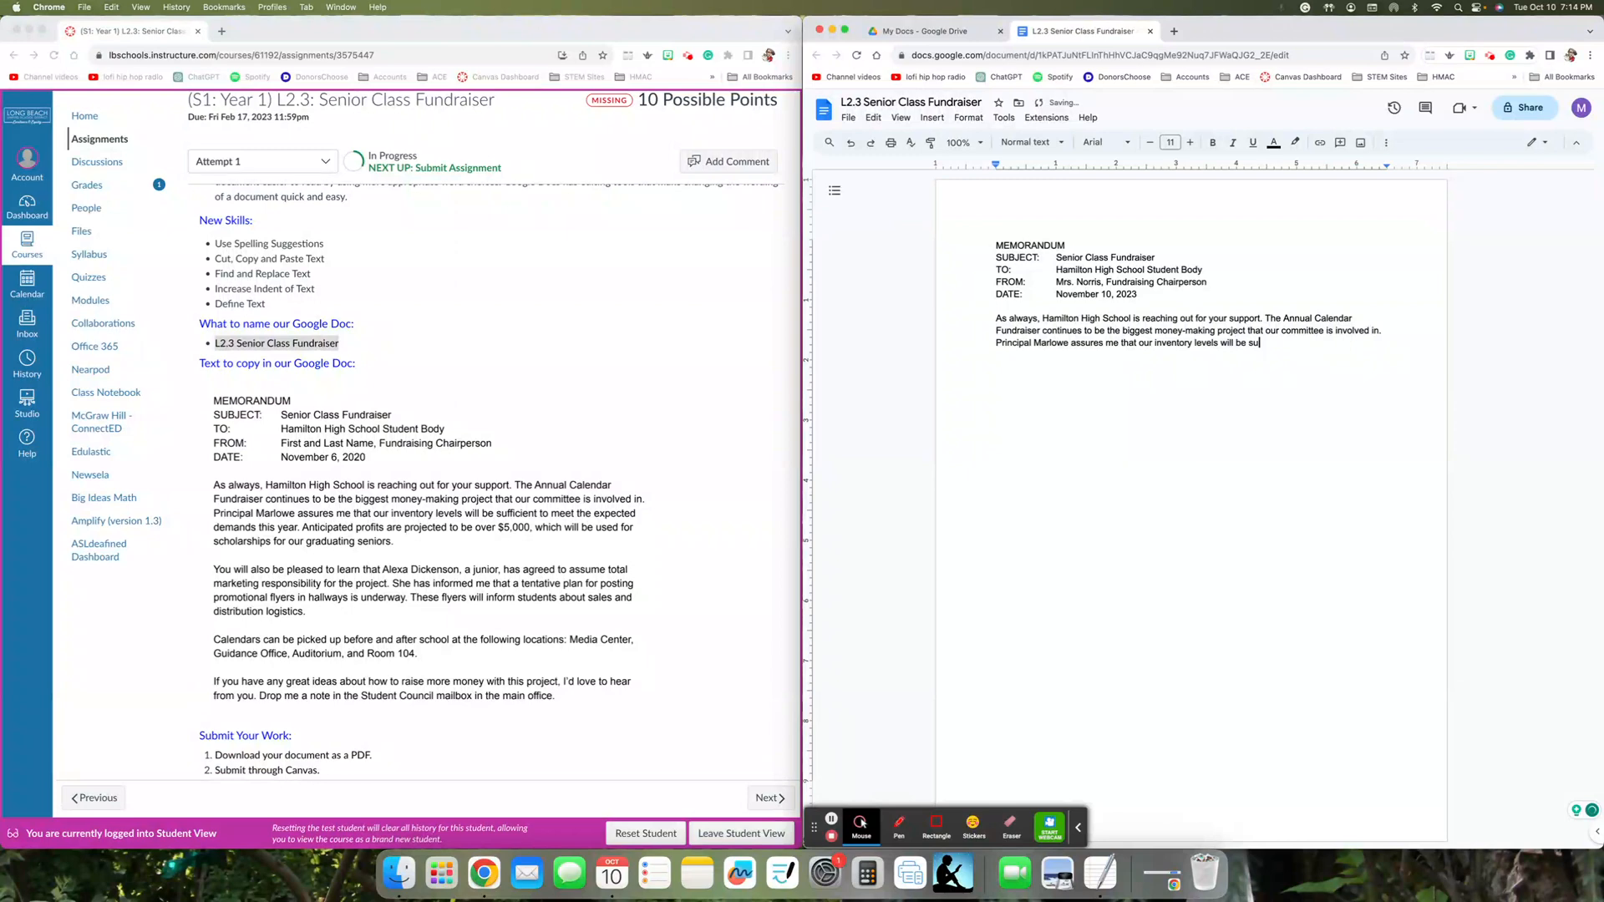
{"action": "type", "text": "rficient to me"}
{"action": "type", "text": "et the expected"}
{"action": "type", "text": " demands t"}
{"action": "type", "text": "his yea"}
{"action": "type", "text": "r. Anti"}
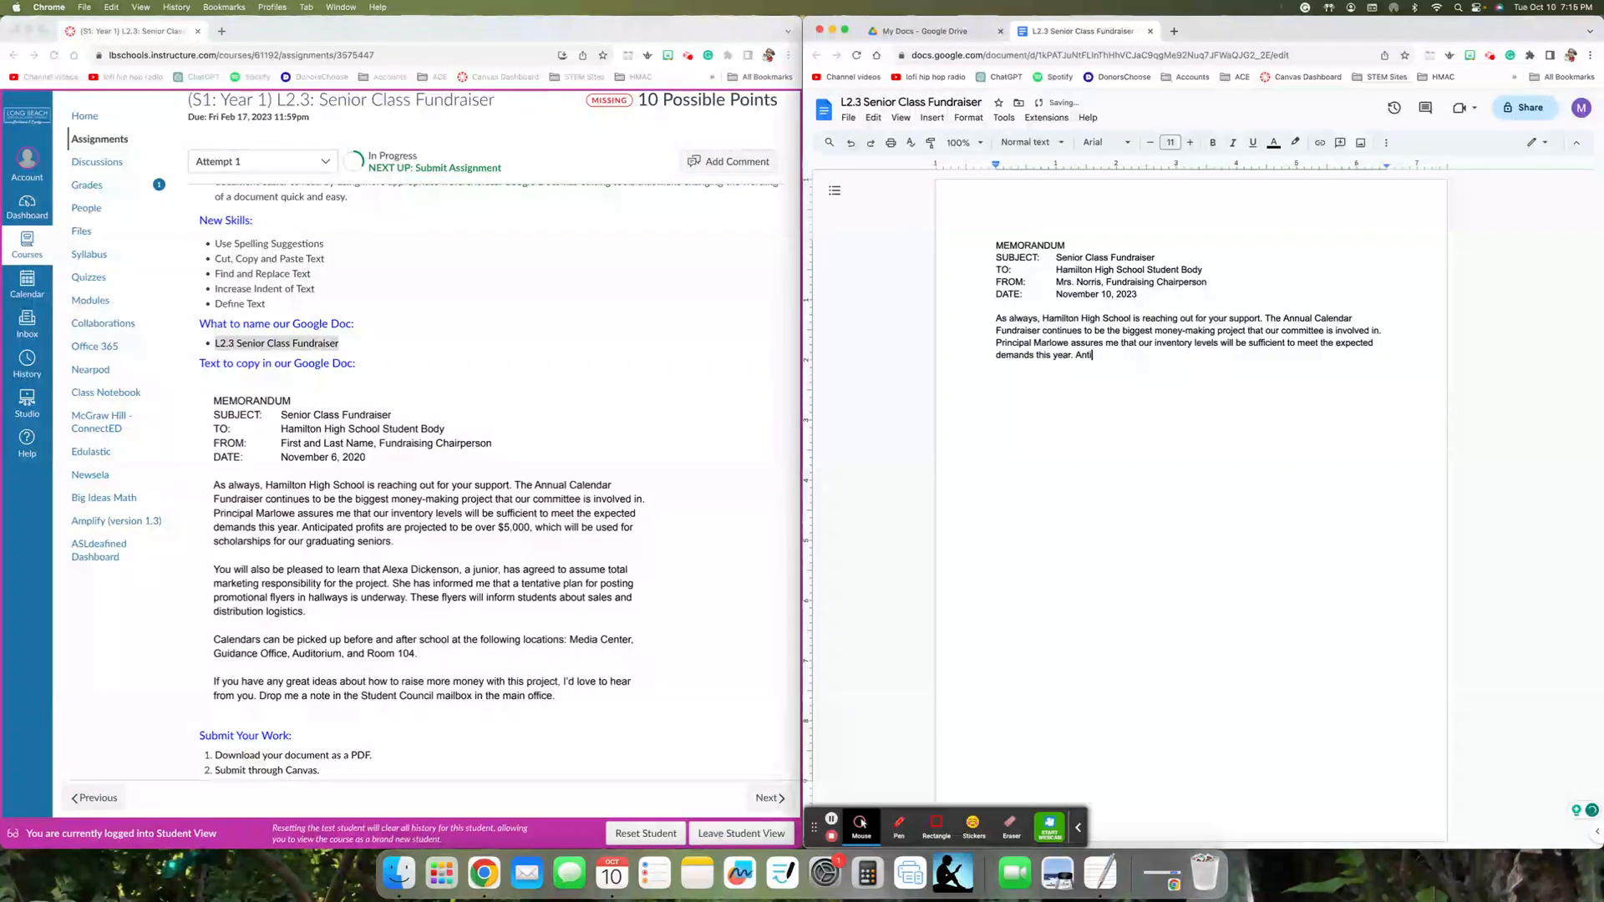
{"action": "type", "text": "cipatee"}
- End the paragraph with "Anticipated profits are projected to be over $5,000, which will be used for scholarships for our graduating seniors" and leave a blank line
{"action": "key", "text": "BackSpace"}
{"action": "type", "text": "d profits are projected to be over"}
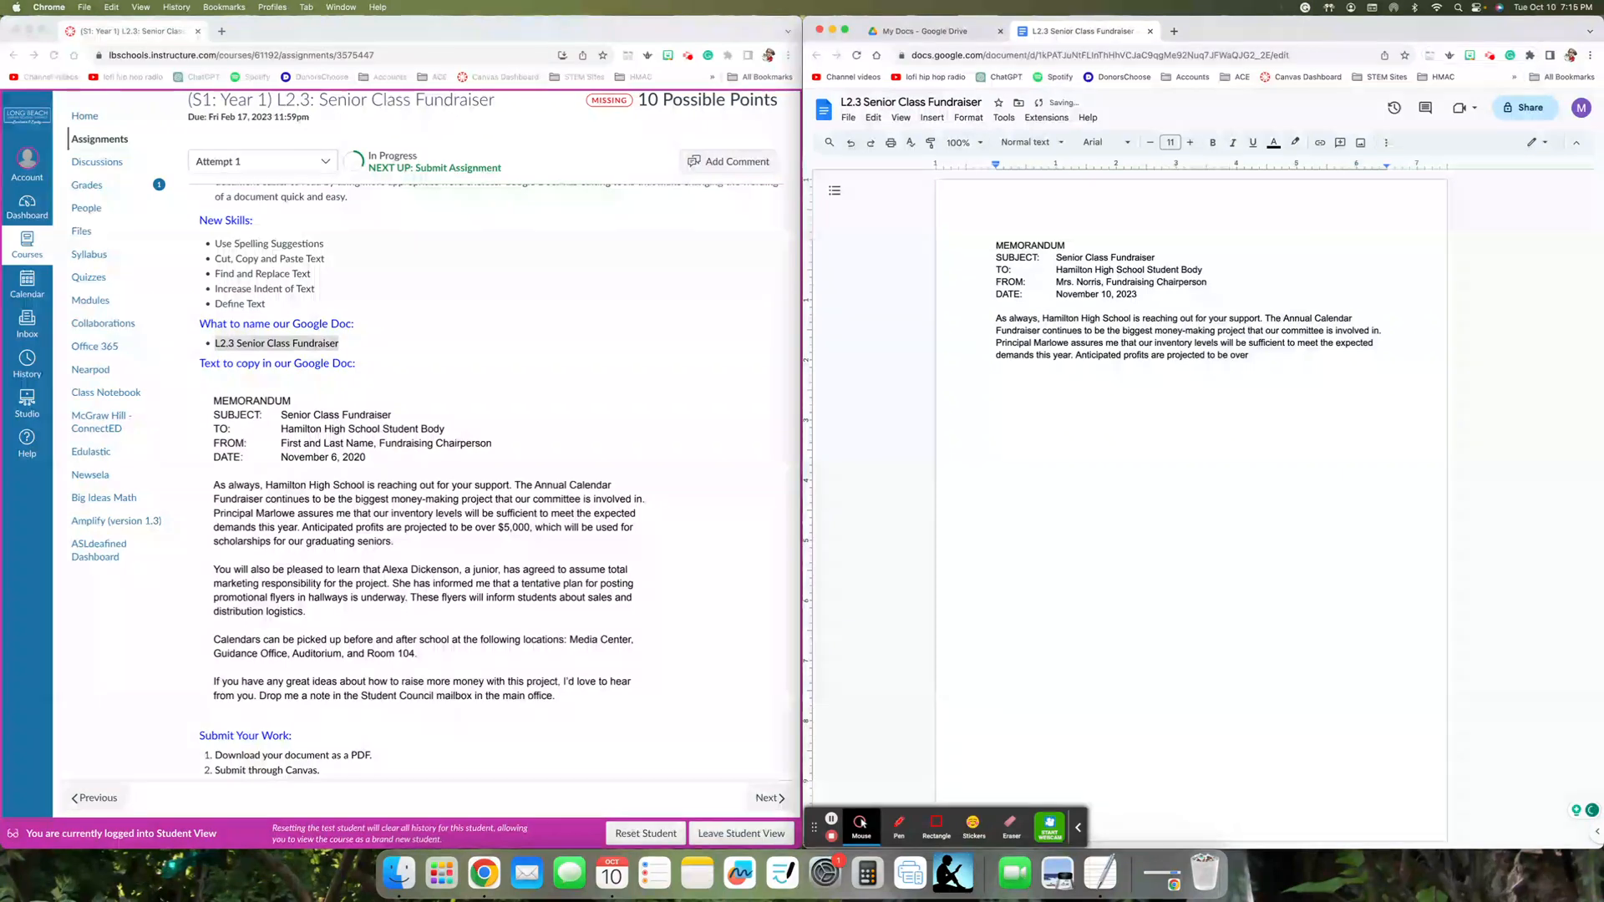
{"action": "type", "text": " $5,000, w"}
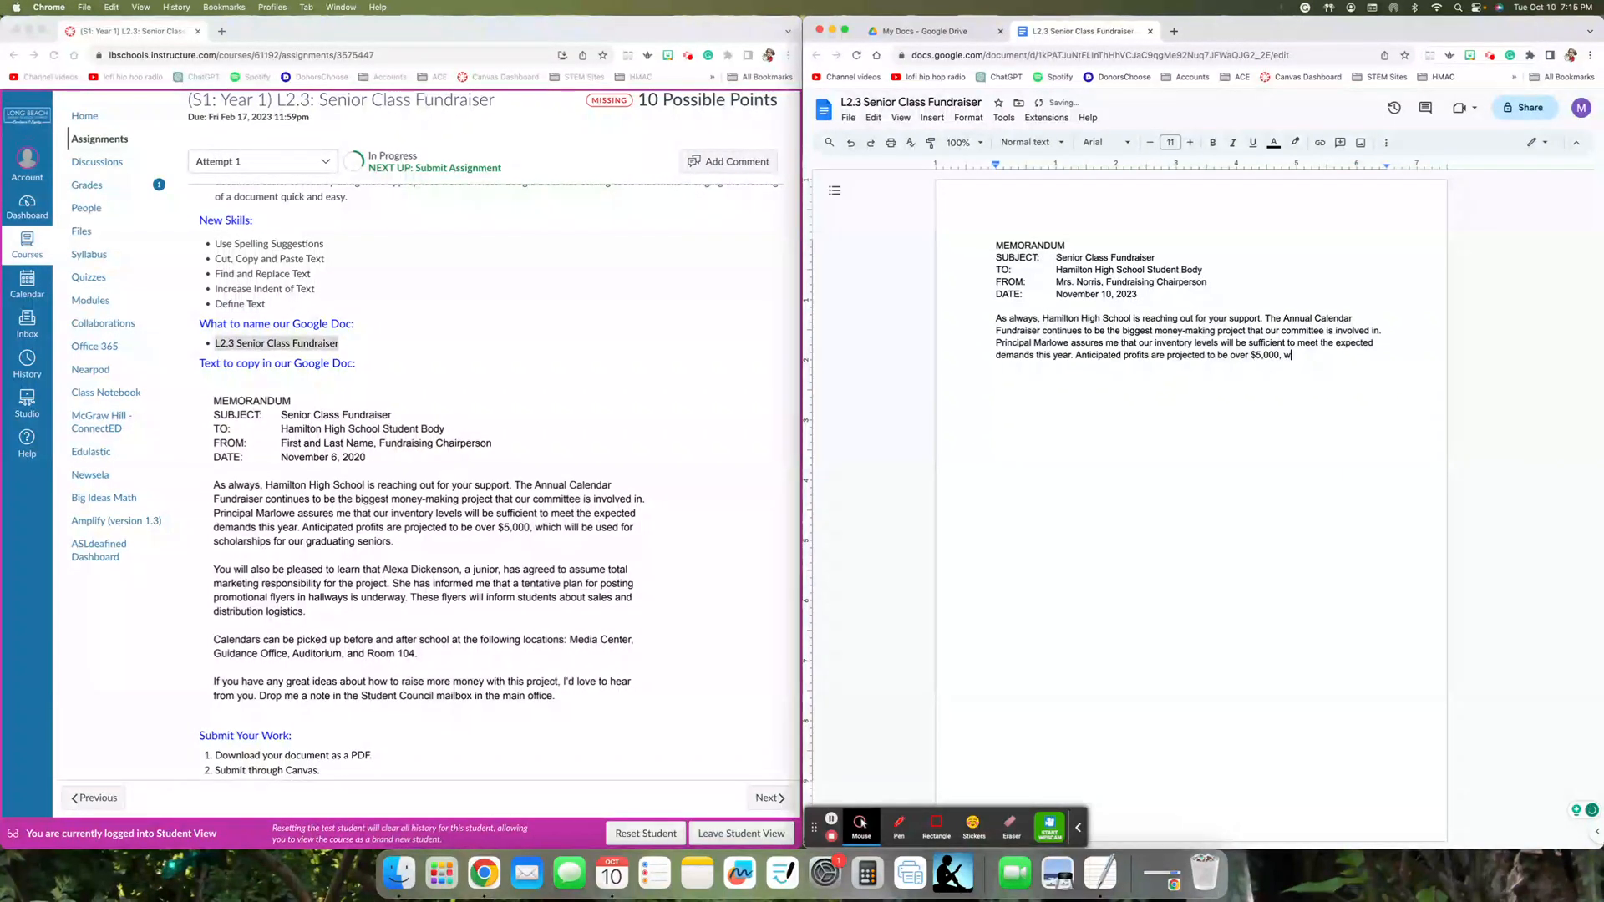
{"action": "type", "text": "hich will be used to s"}
{"action": "type", "text": "cholarship"}
{"action": "type", "text": "s for our "}
{"action": "type", "text": "graduating "}
{"action": "type", "text": "sen"}
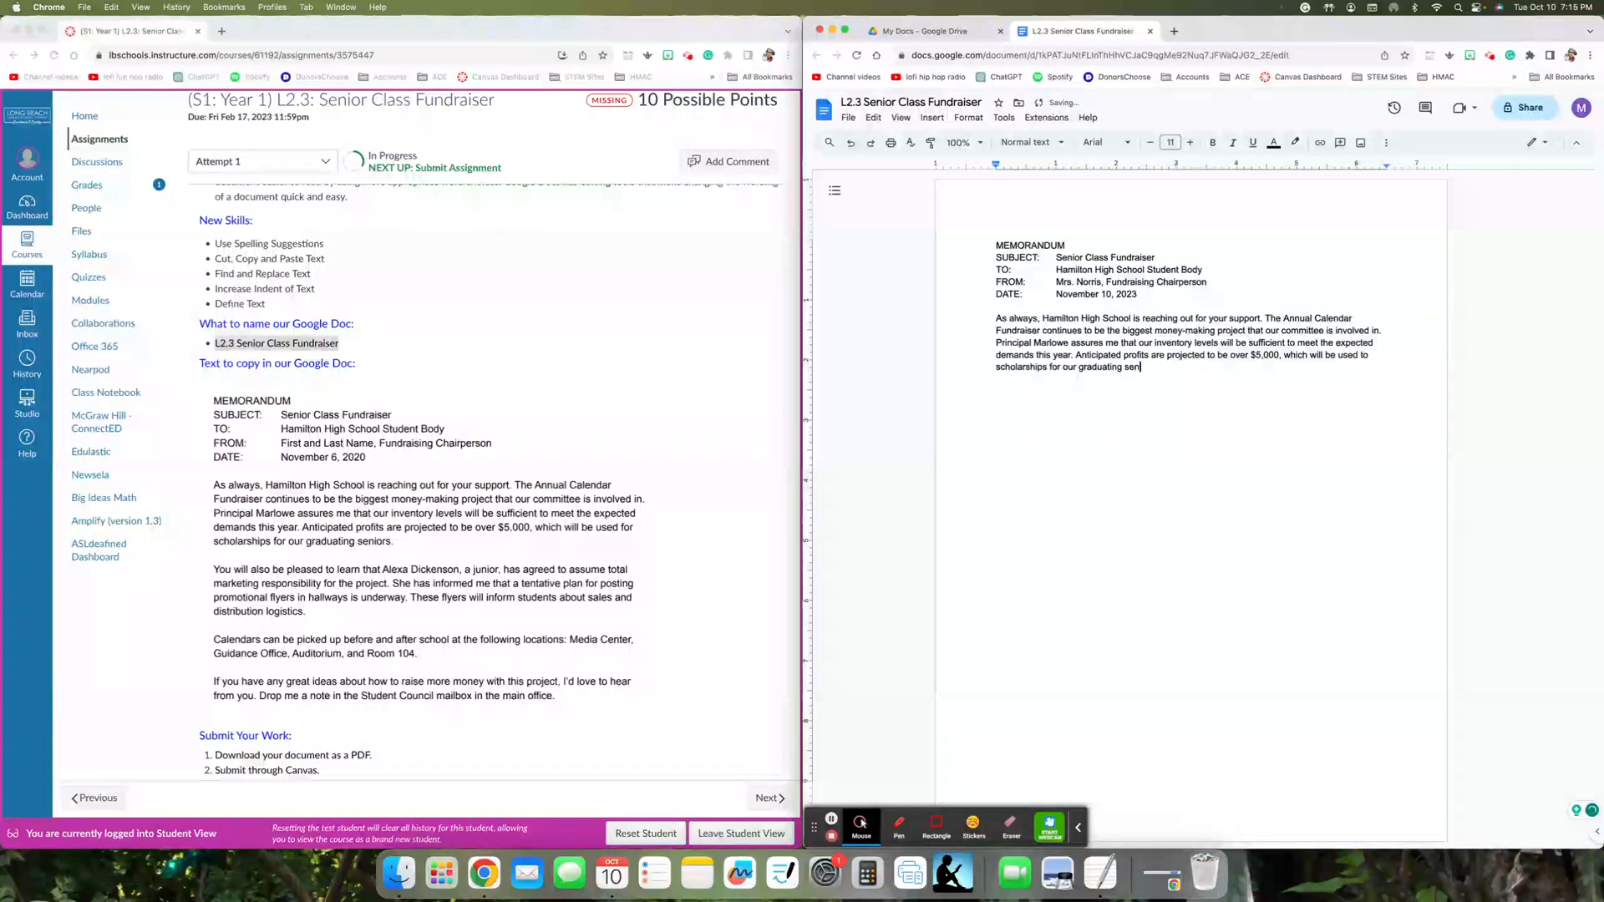
{"action": "type", "text": "iors."}
{"action": "key", "text": "Return"}
{"action": "key", "text": "Return"}
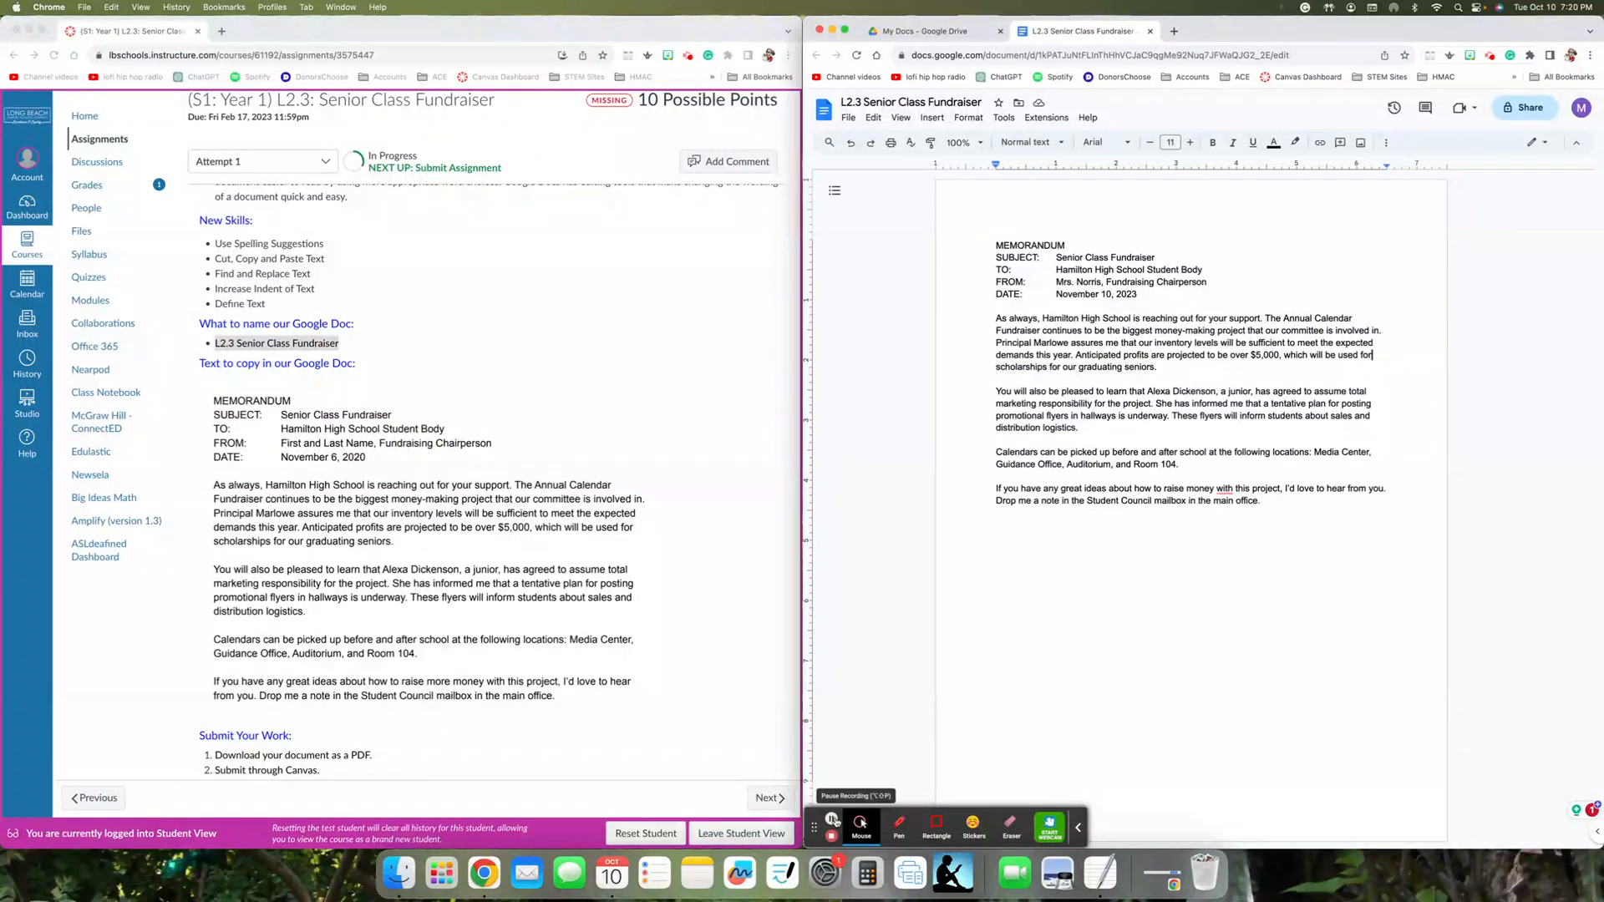
- Copy the SUBJECT: line's text, delete it from under the MEMORANDUM heading, and paste it on a new line below DATE:
{"action": "scroll", "coordinate": [720, 726], "scroll_direction": "up", "scroll_amount": 6}
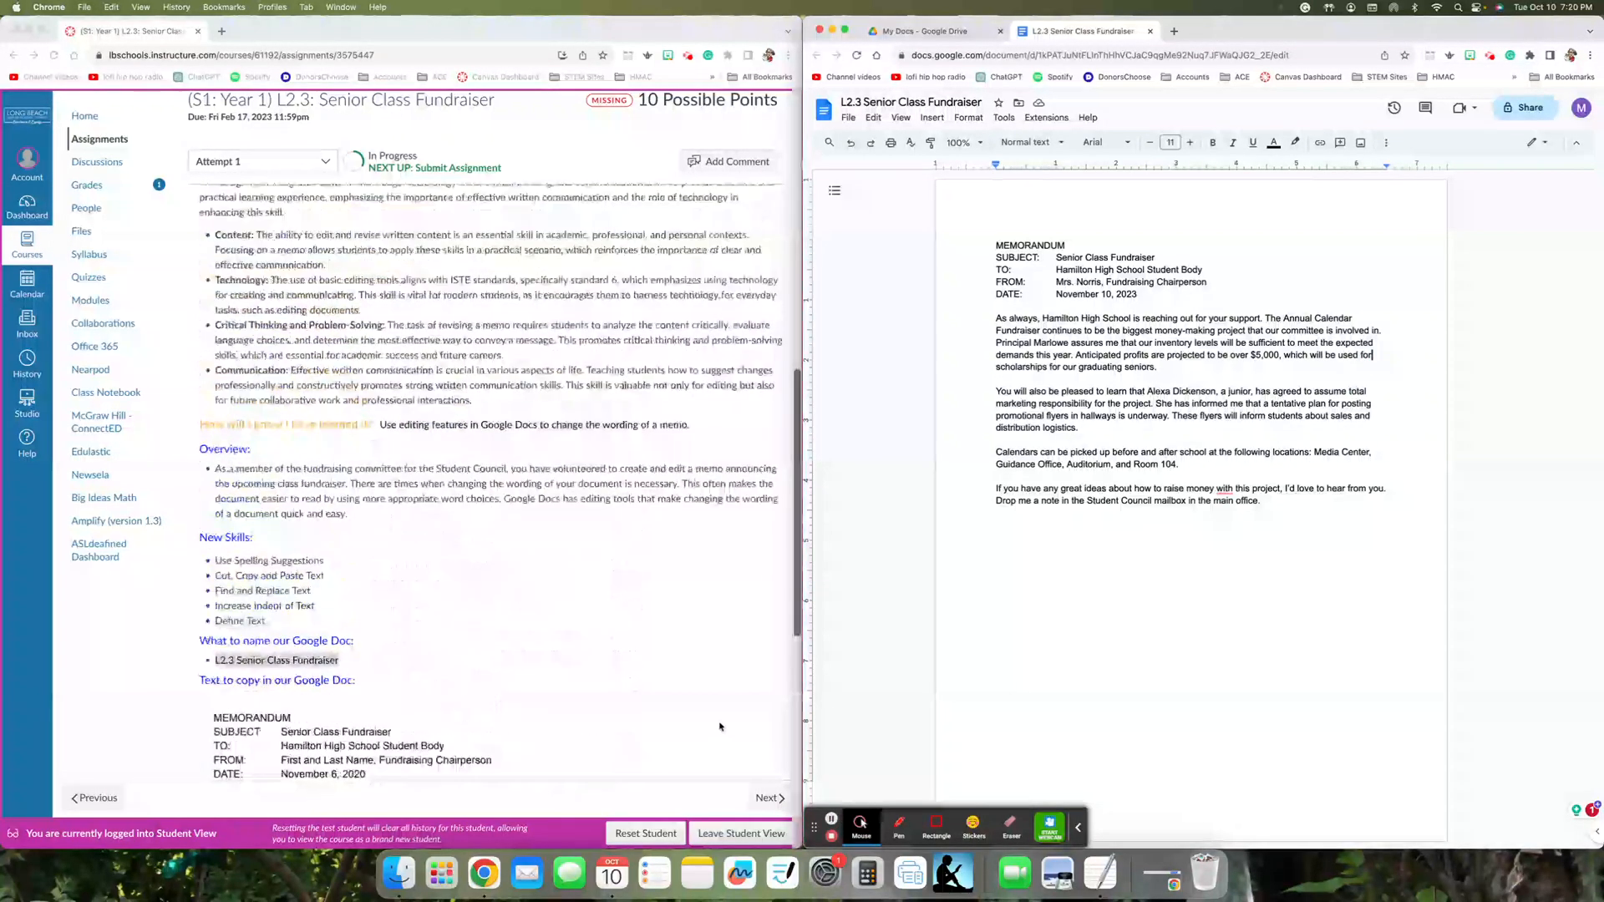
{"action": "scroll", "coordinate": [720, 727], "scroll_direction": "up", "scroll_amount": 10}
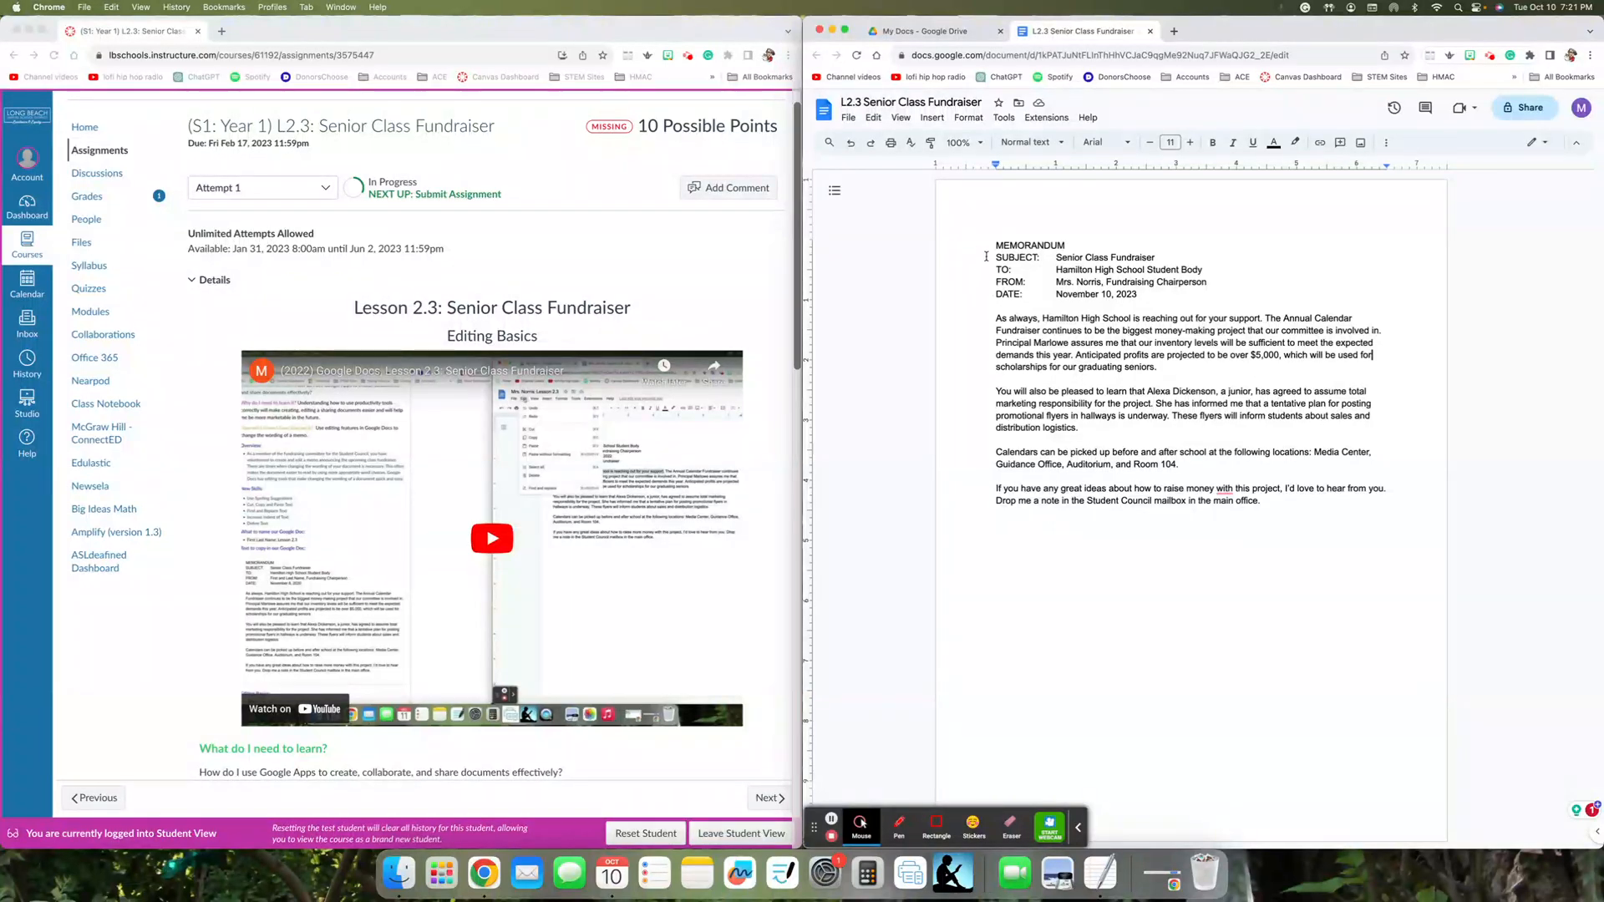
{"action": "left_click_drag", "start_coordinate": [991, 257], "coordinate": [1156, 256]}
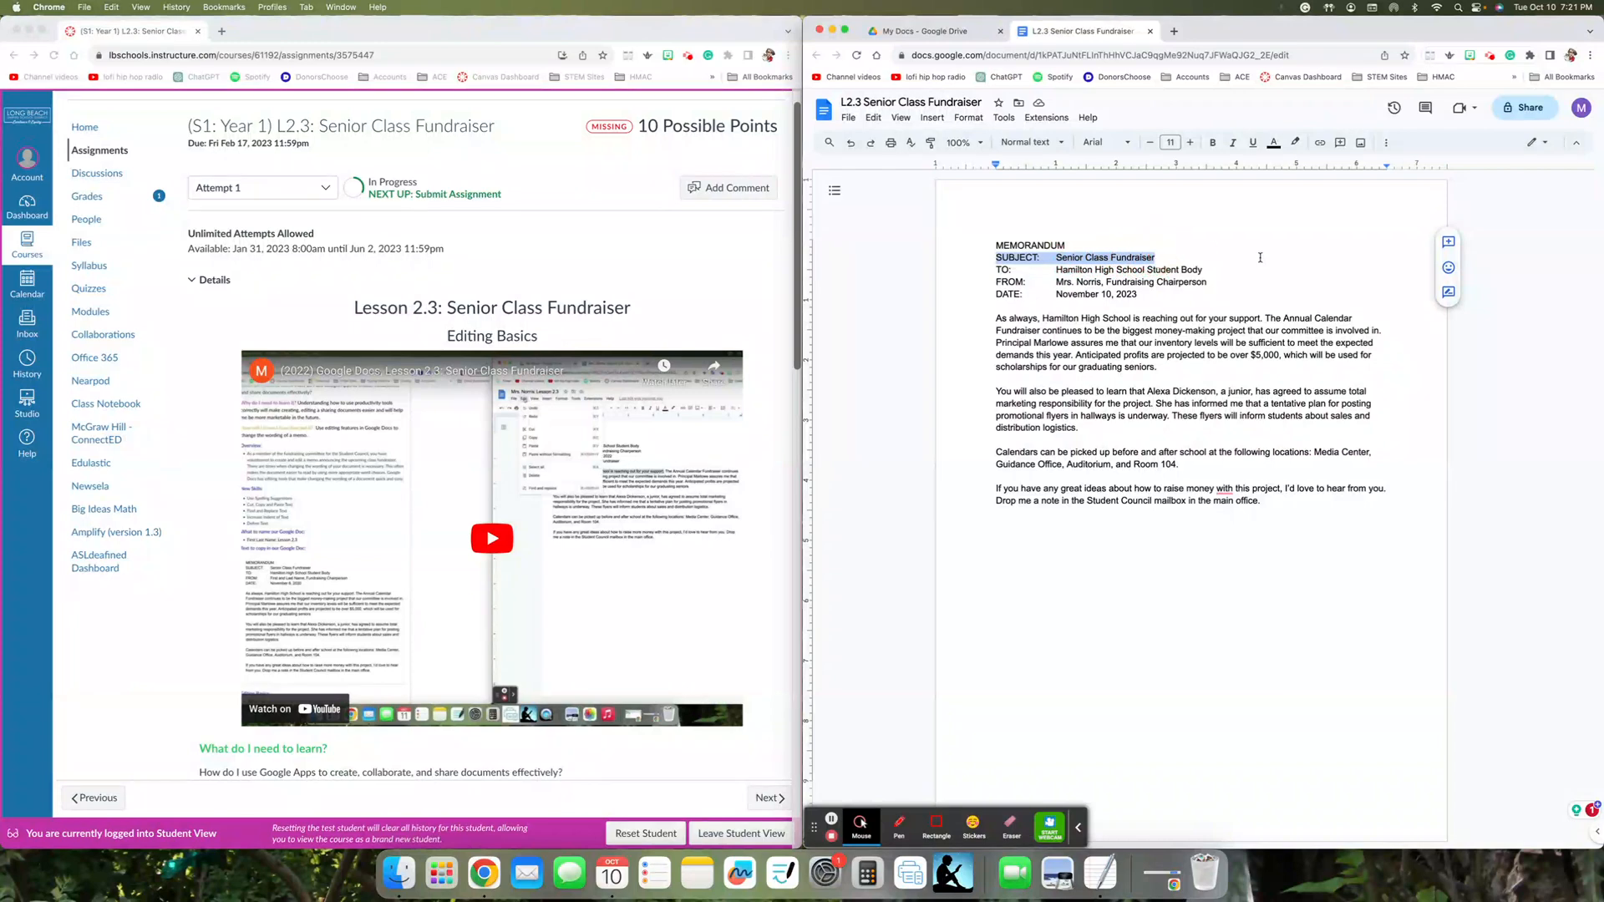
{"action": "double_click", "coordinate": [1221, 247]}
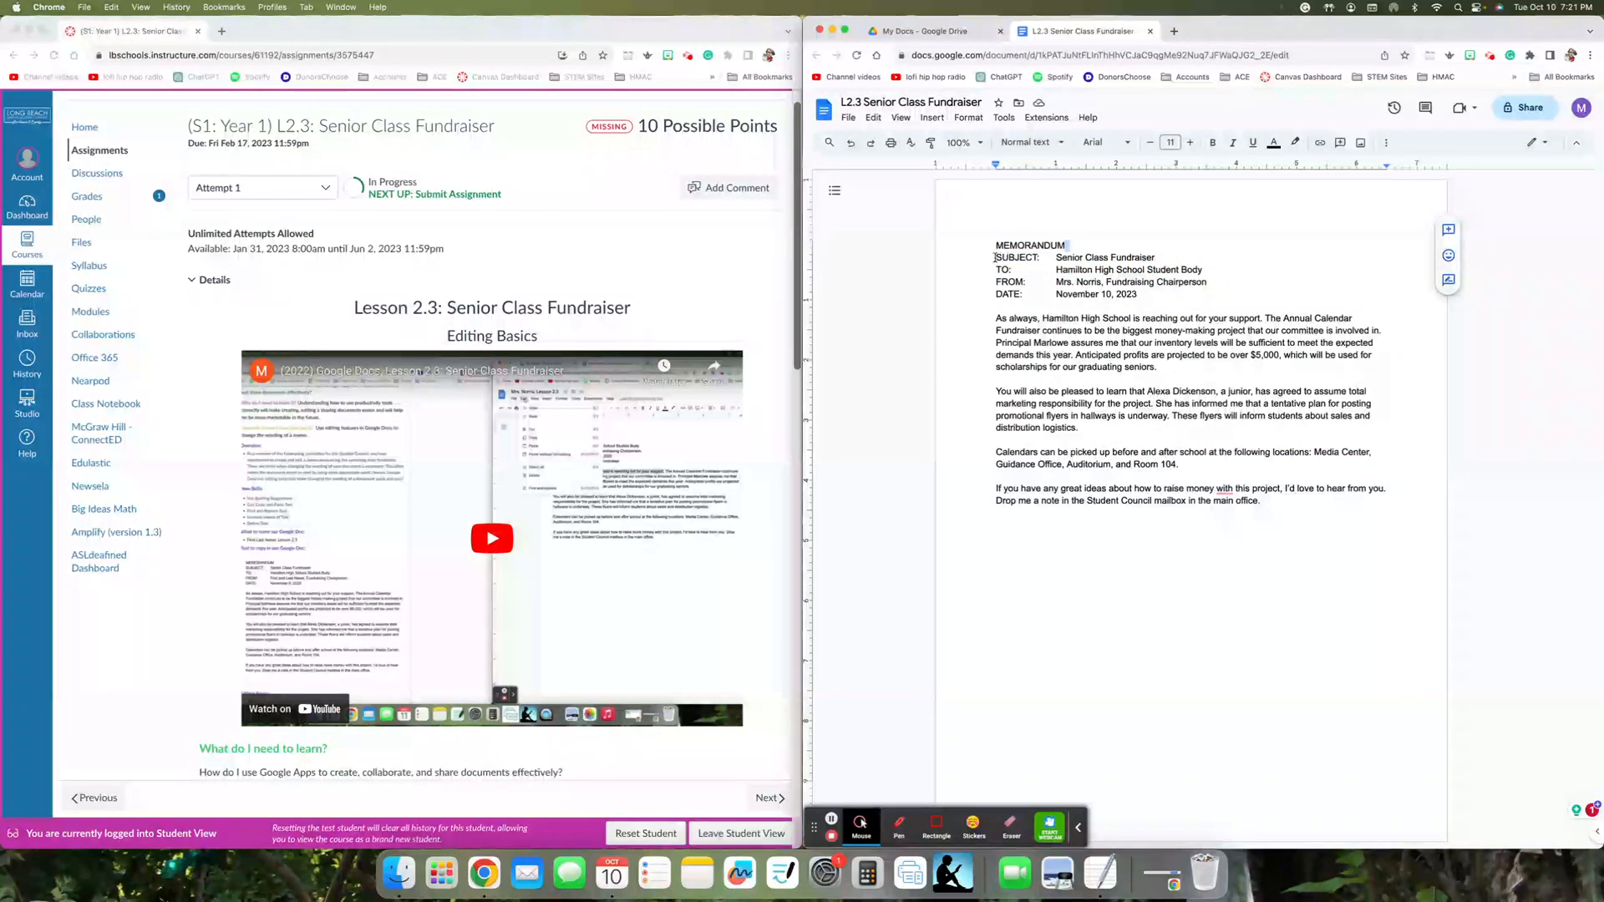
{"action": "triple_click", "coordinate": [996, 257]}
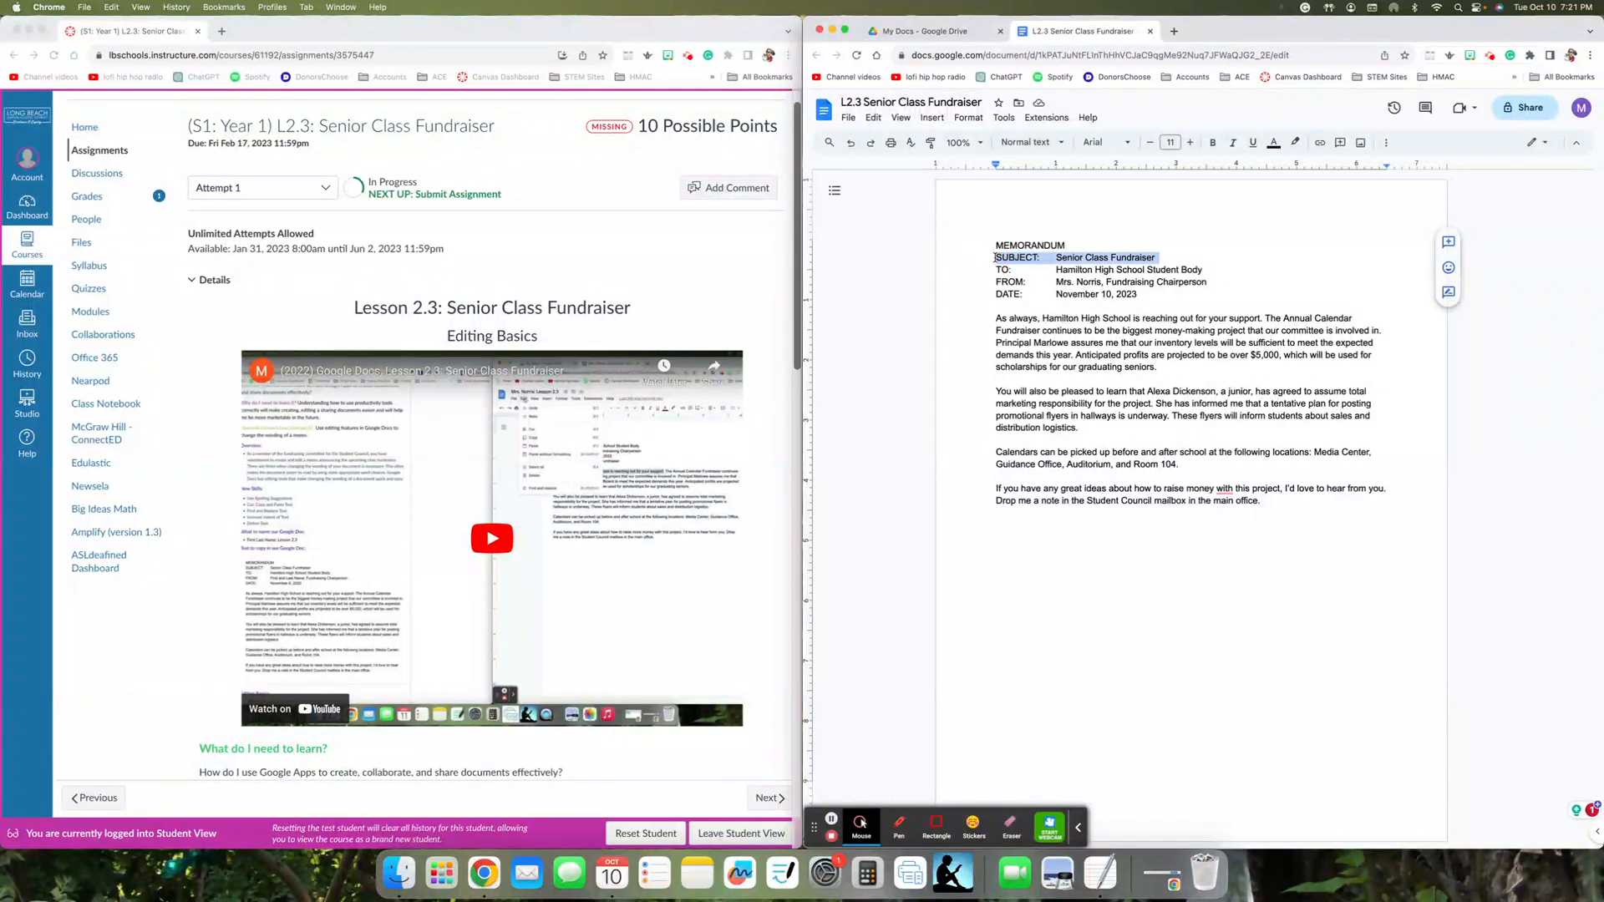
{"action": "left_click_drag", "start_coordinate": [996, 257], "coordinate": [1157, 258]}
{"action": "key", "text": "super+c"}
{"action": "key", "text": "BackSpace"}
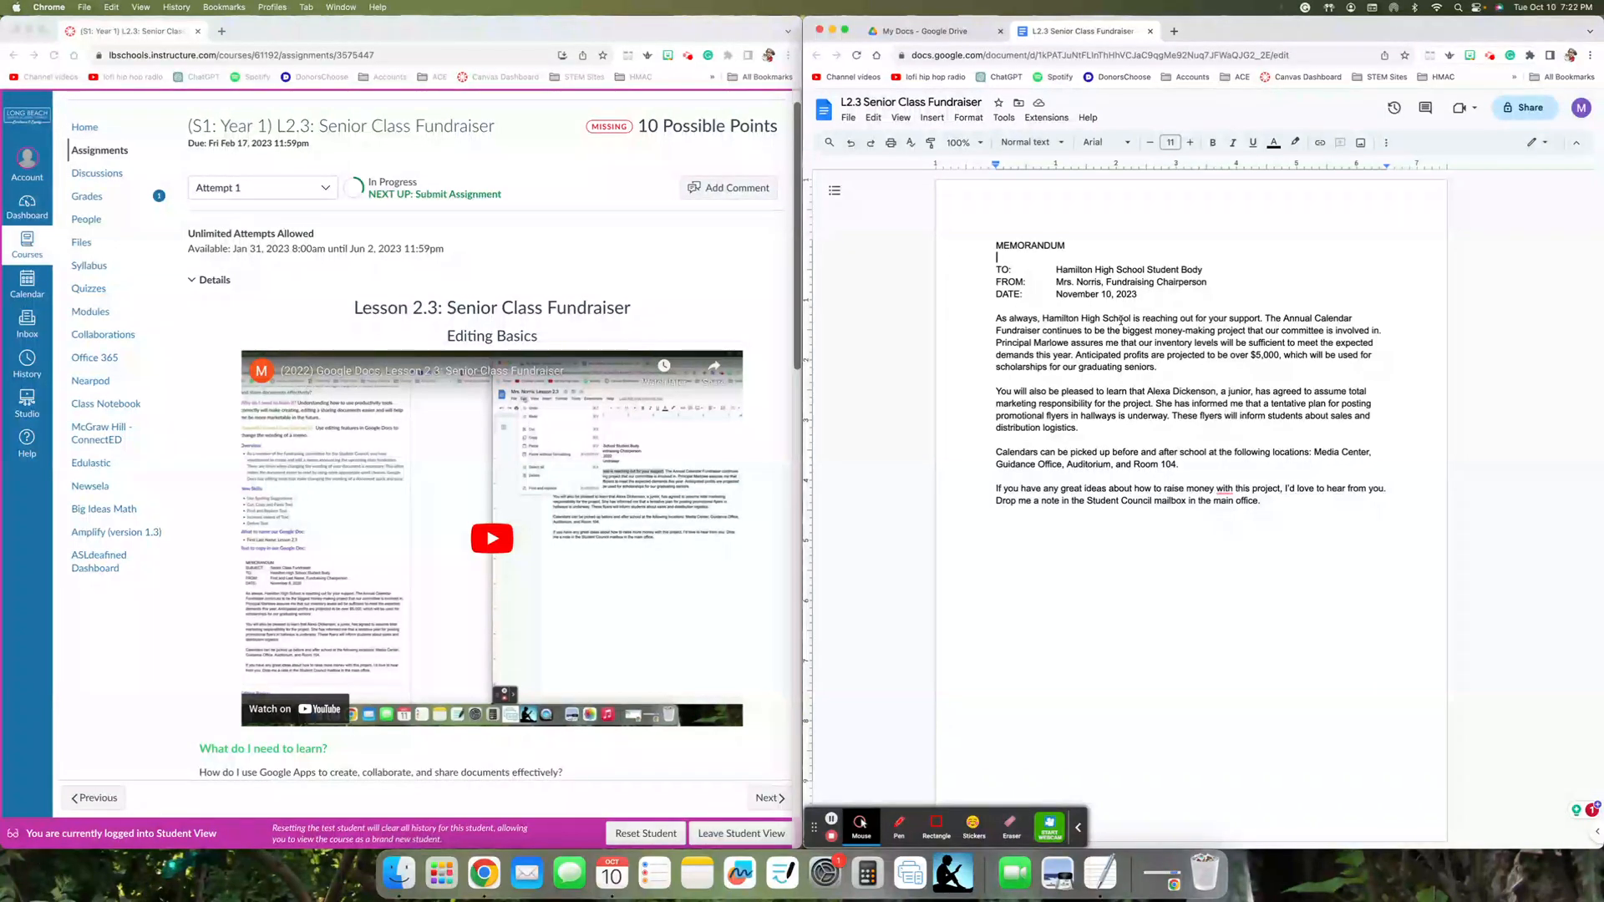
{"action": "left_click", "coordinate": [1139, 295]}
{"action": "key", "text": "Return"}
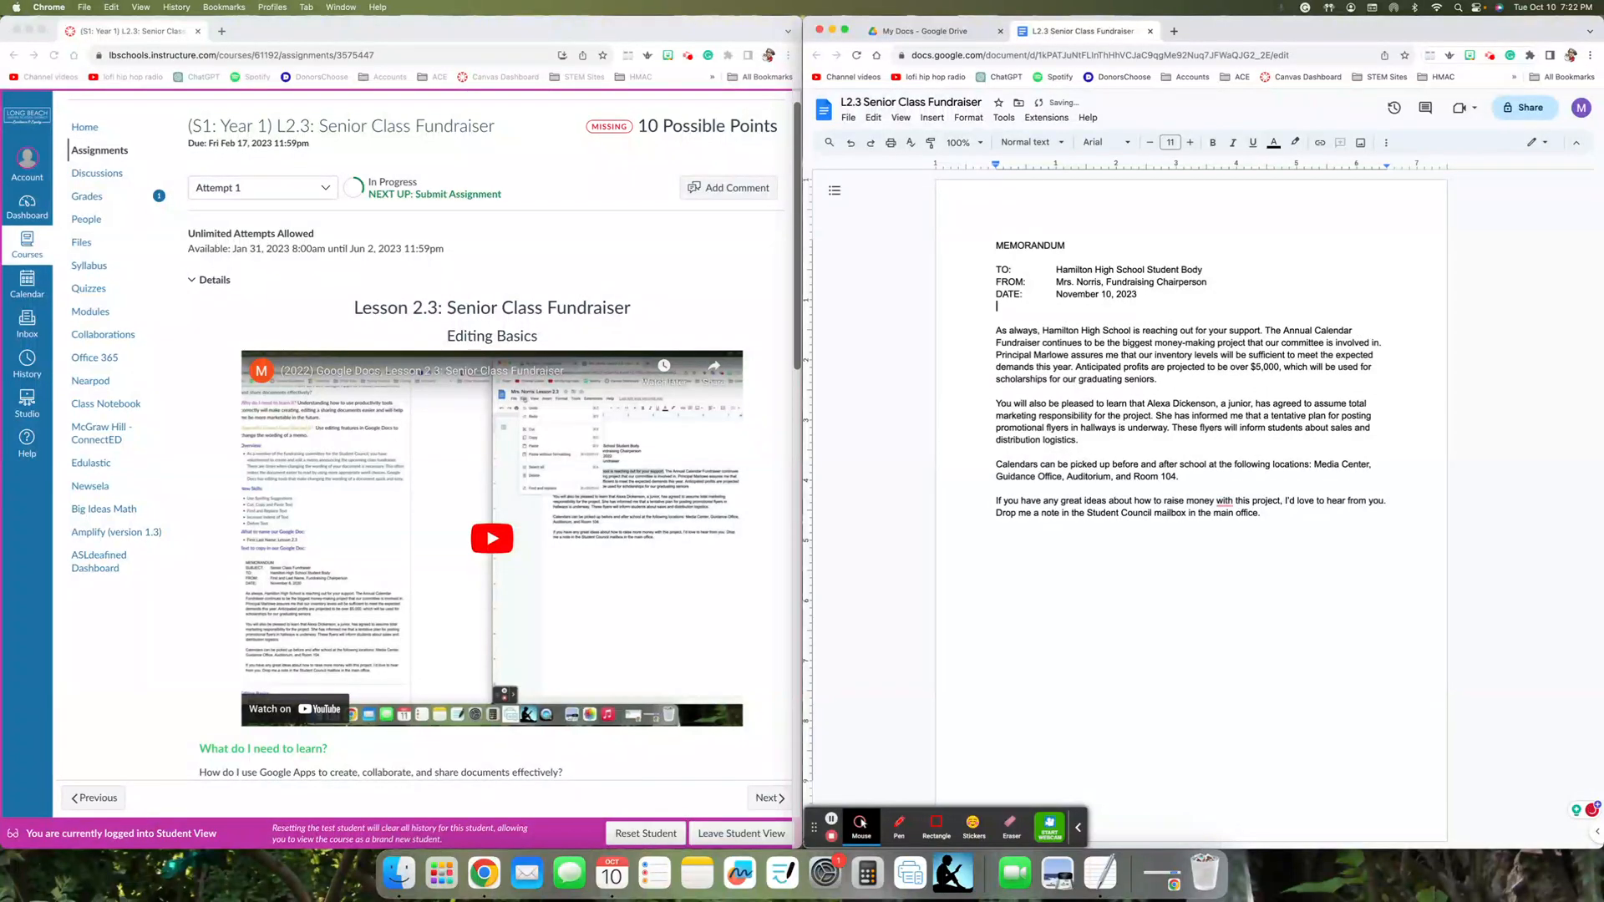
{"action": "key", "text": "super+v"}
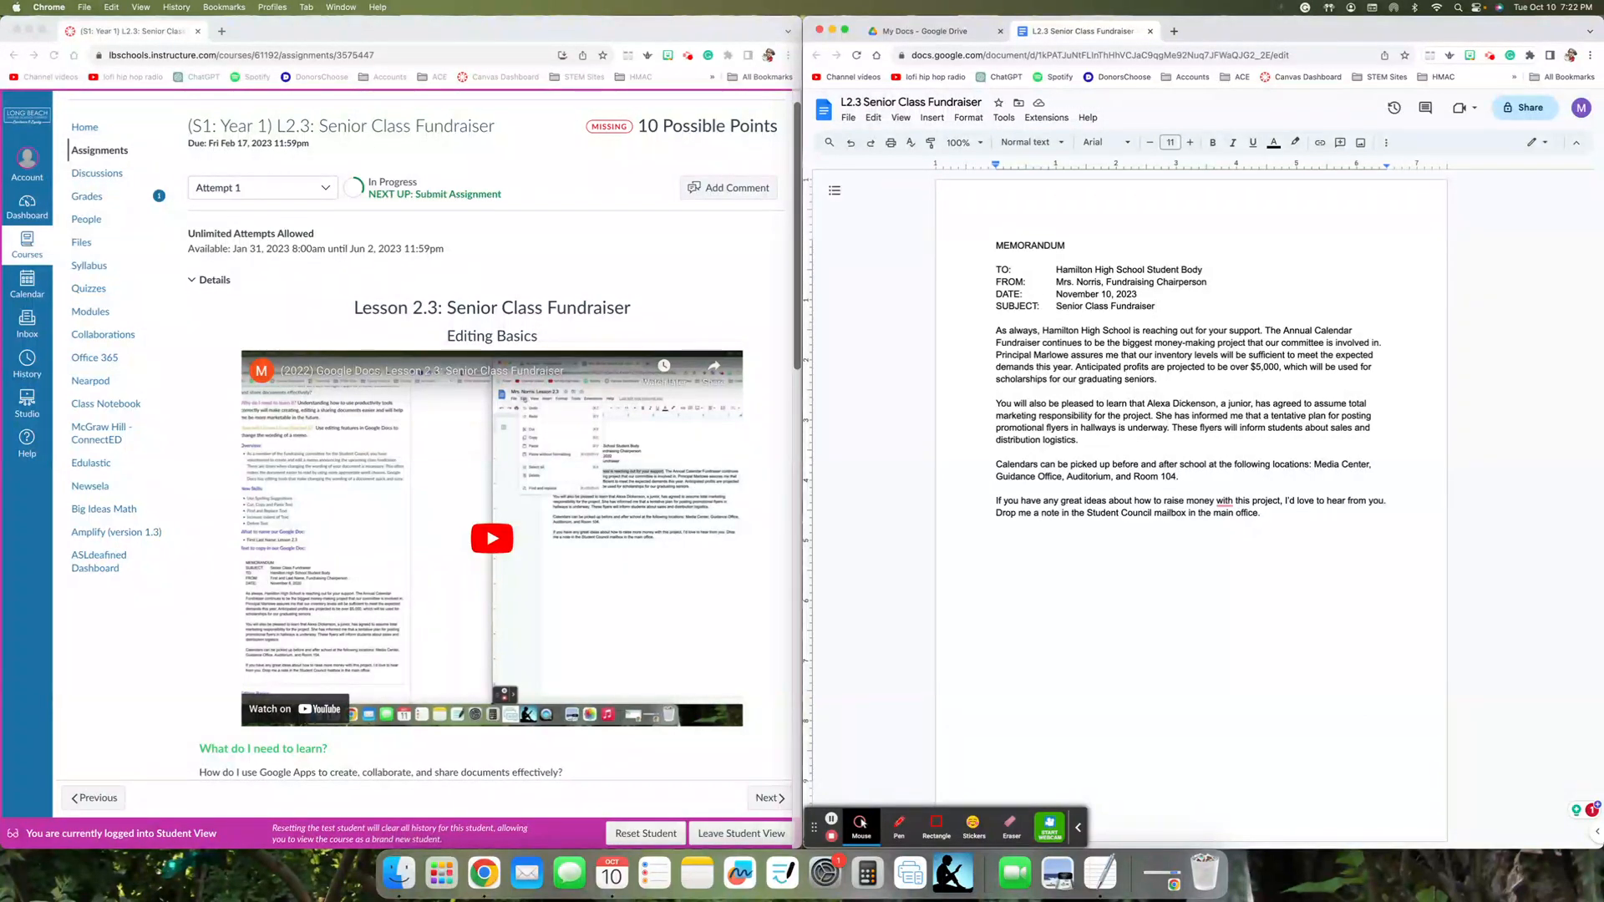
- Undo the paste, the new line and the deletion of the SUBJECT: text
{"action": "left_click", "coordinate": [1055, 306]}
{"action": "key", "text": "super+z"}
{"action": "key", "text": "super+z"}
{"action": "key", "text": "super+z"}
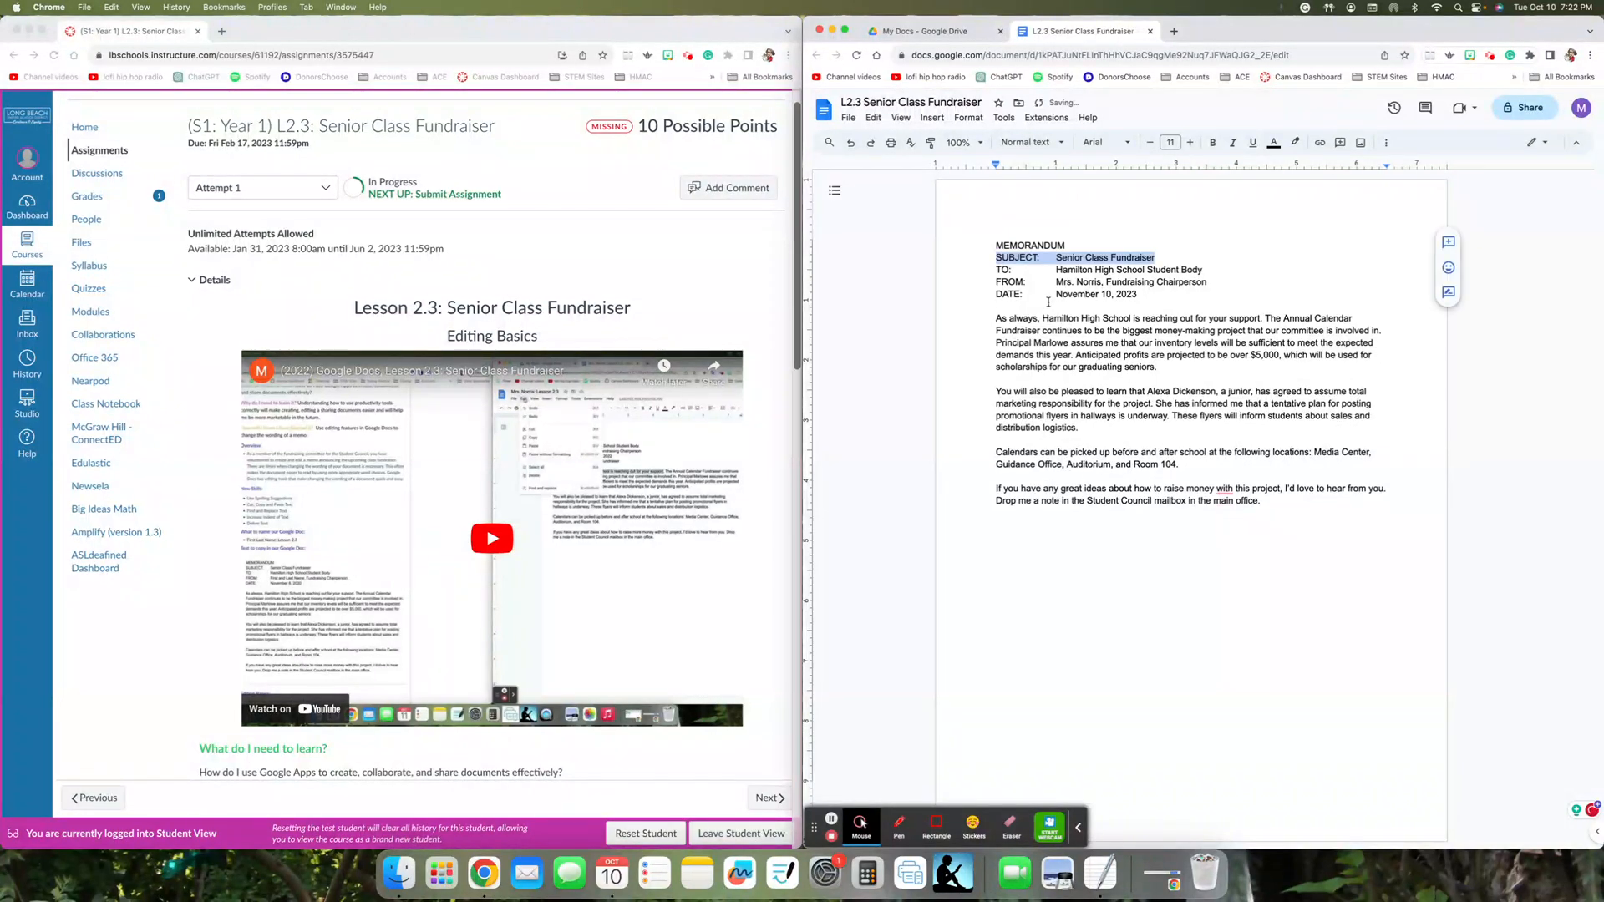
- Cut the whole SUBJECT: line and paste it on a new line directly below the DATE: line
{"action": "left_click", "coordinate": [1013, 291]}
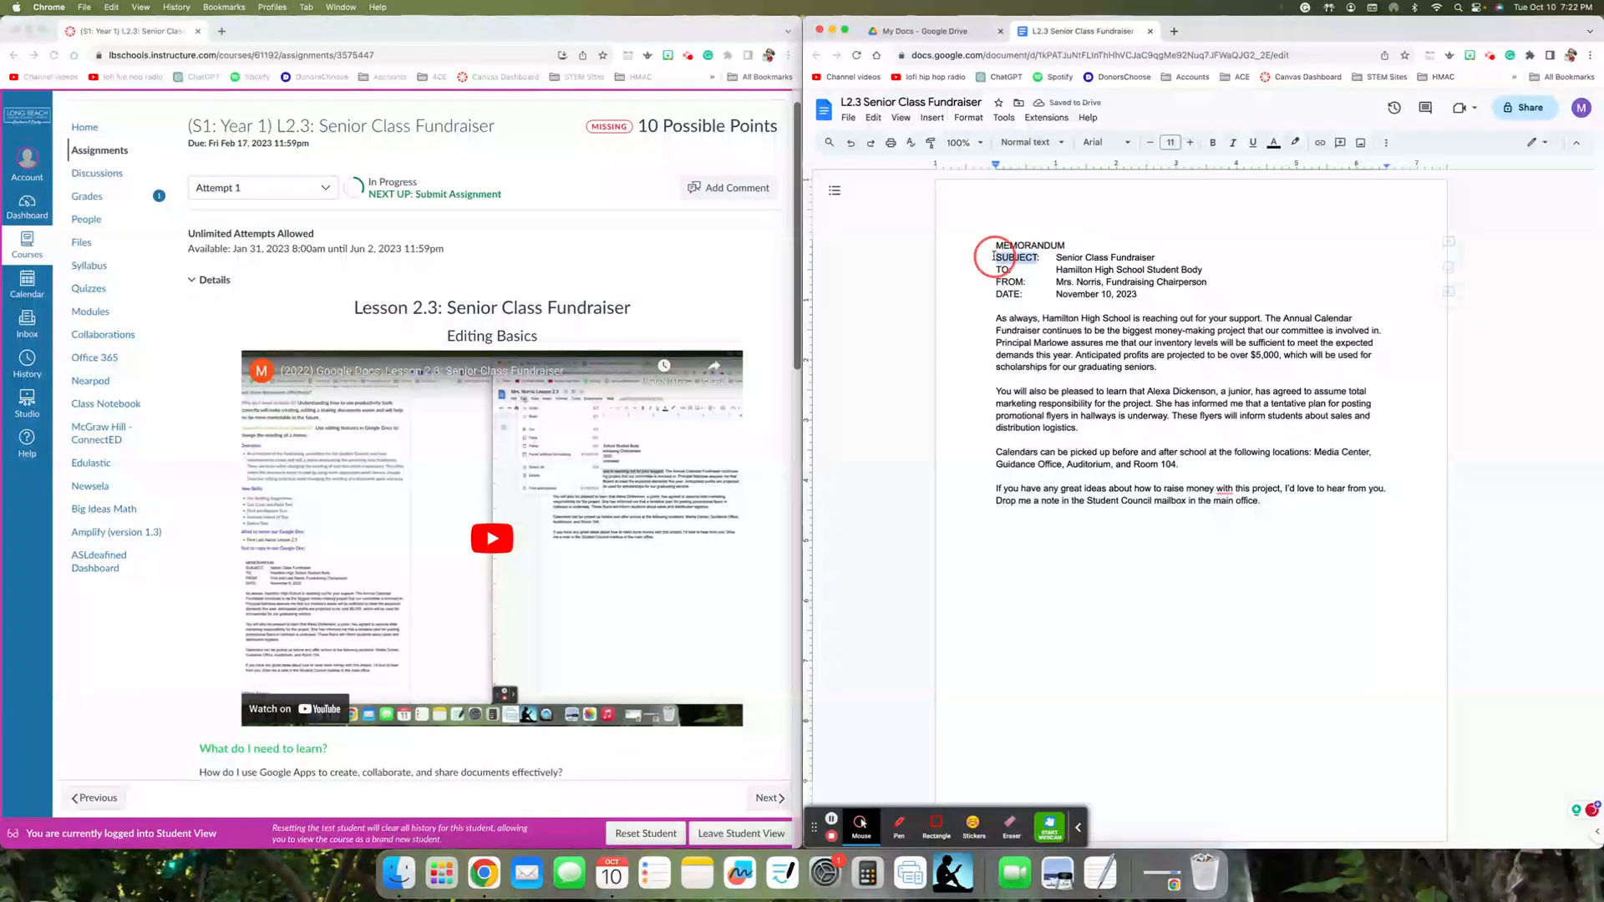
{"action": "triple_click", "coordinate": [994, 257]}
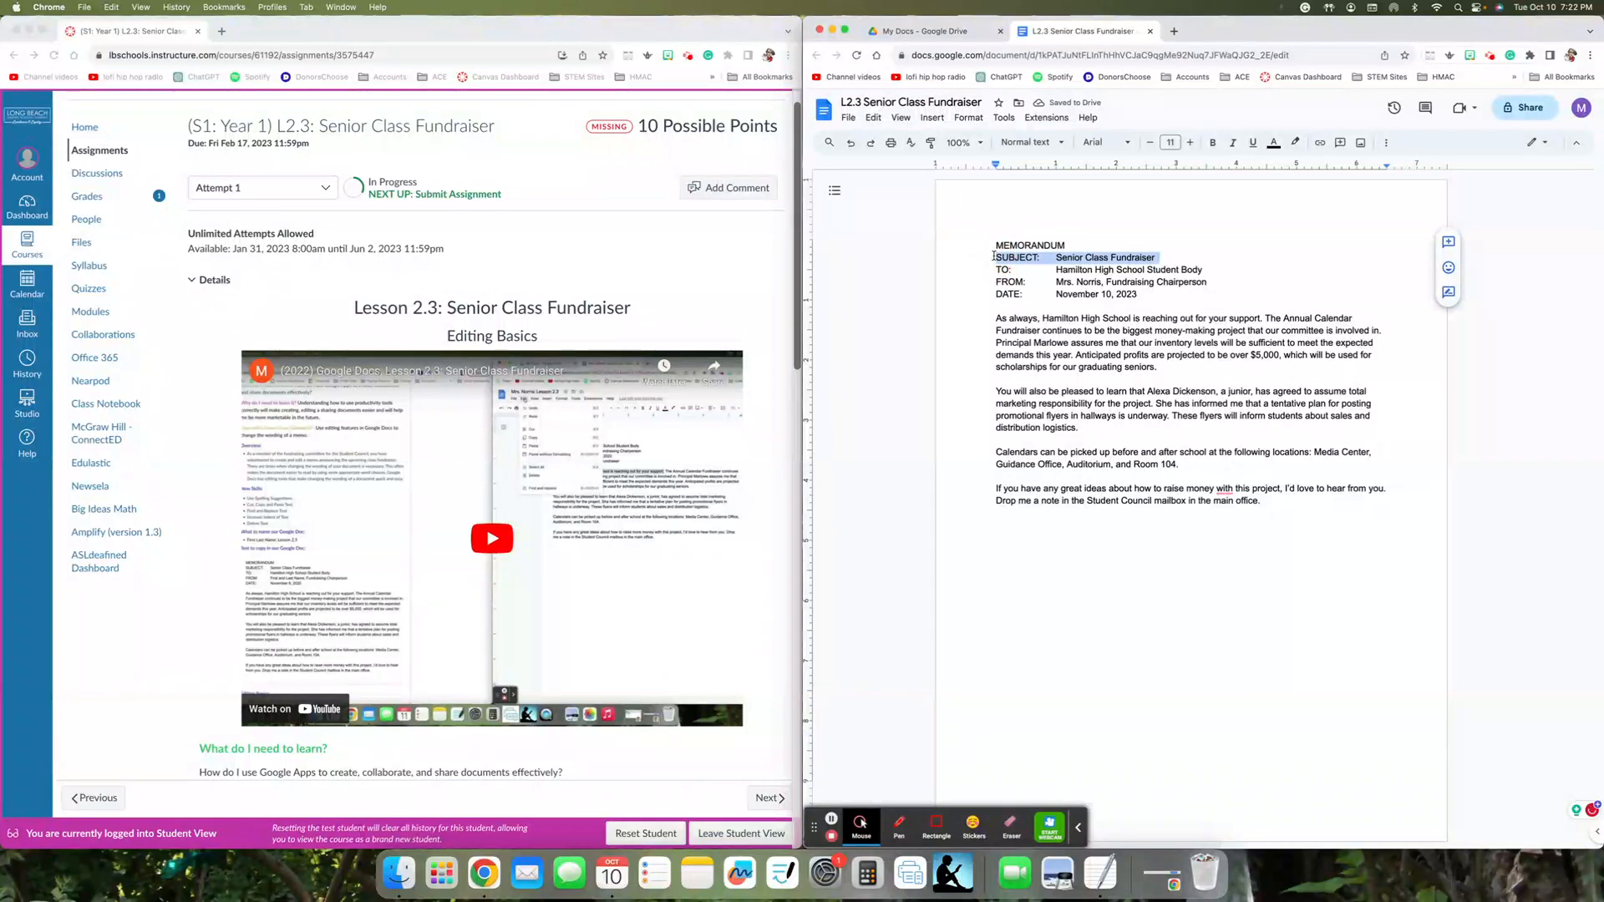
{"action": "key", "text": "super+x"}
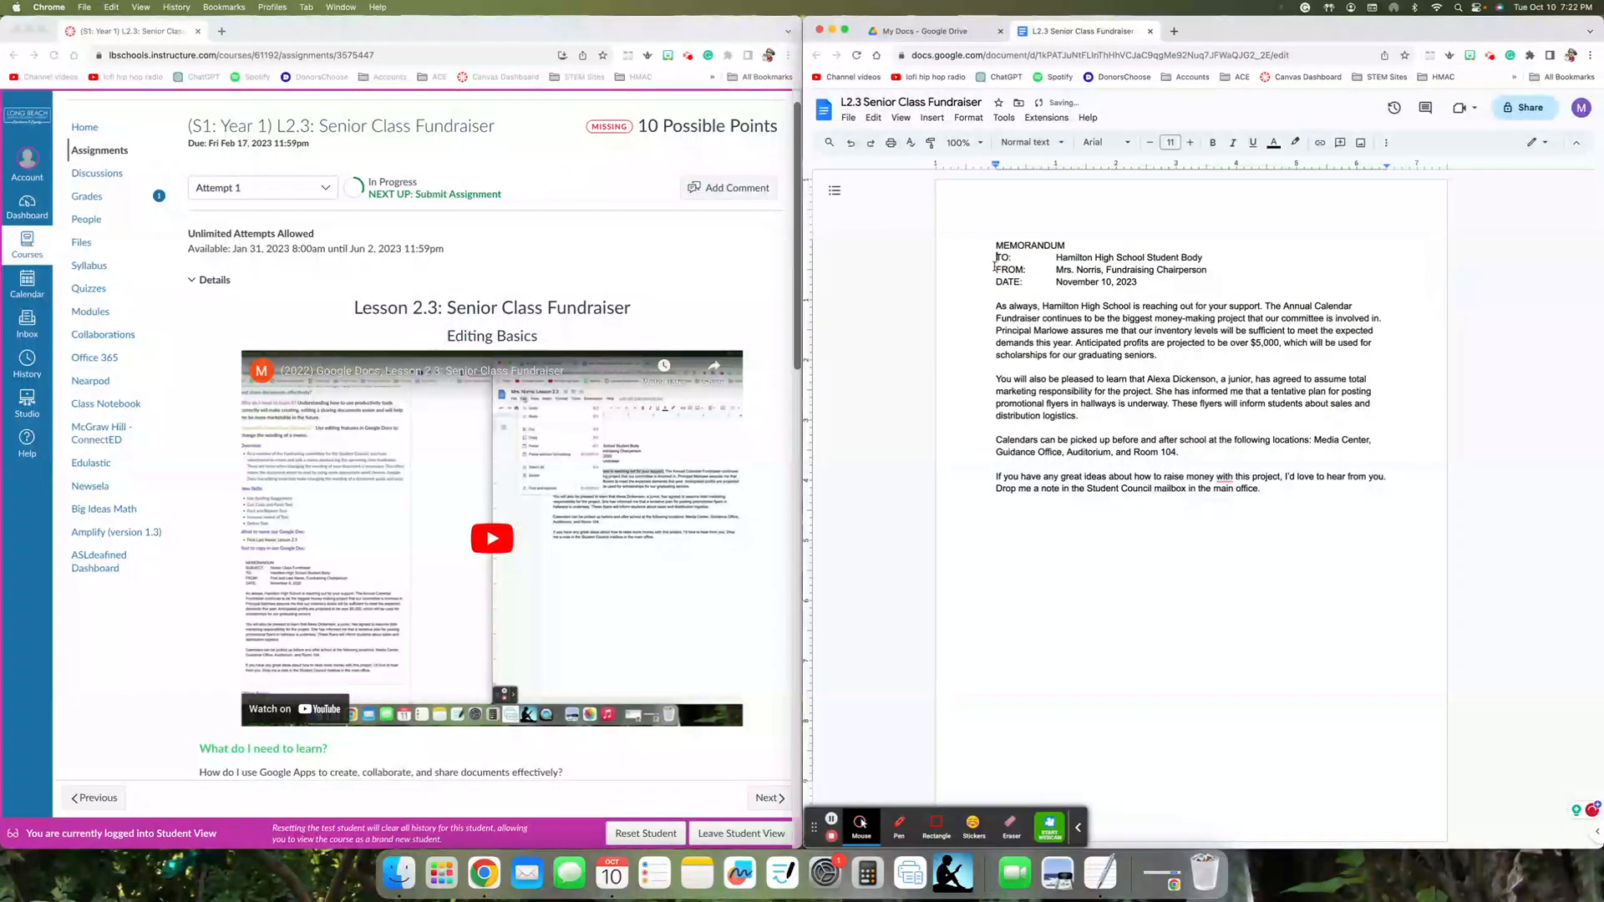
{"action": "left_click", "coordinate": [1167, 283]}
{"action": "key", "text": "Return"}
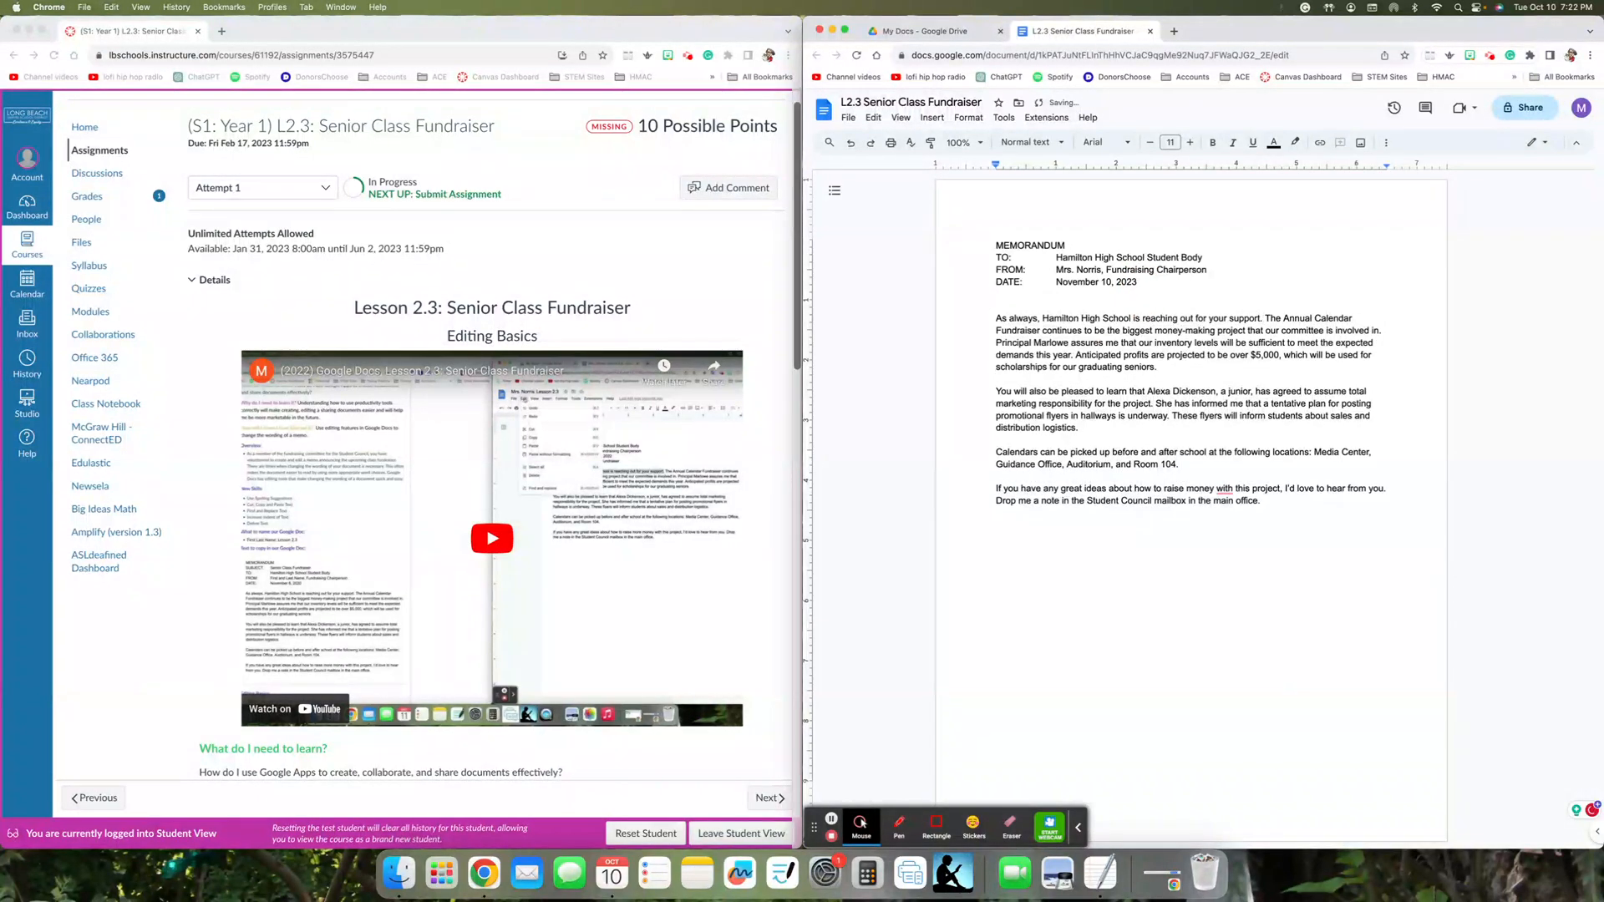
{"action": "key", "text": "super+v"}
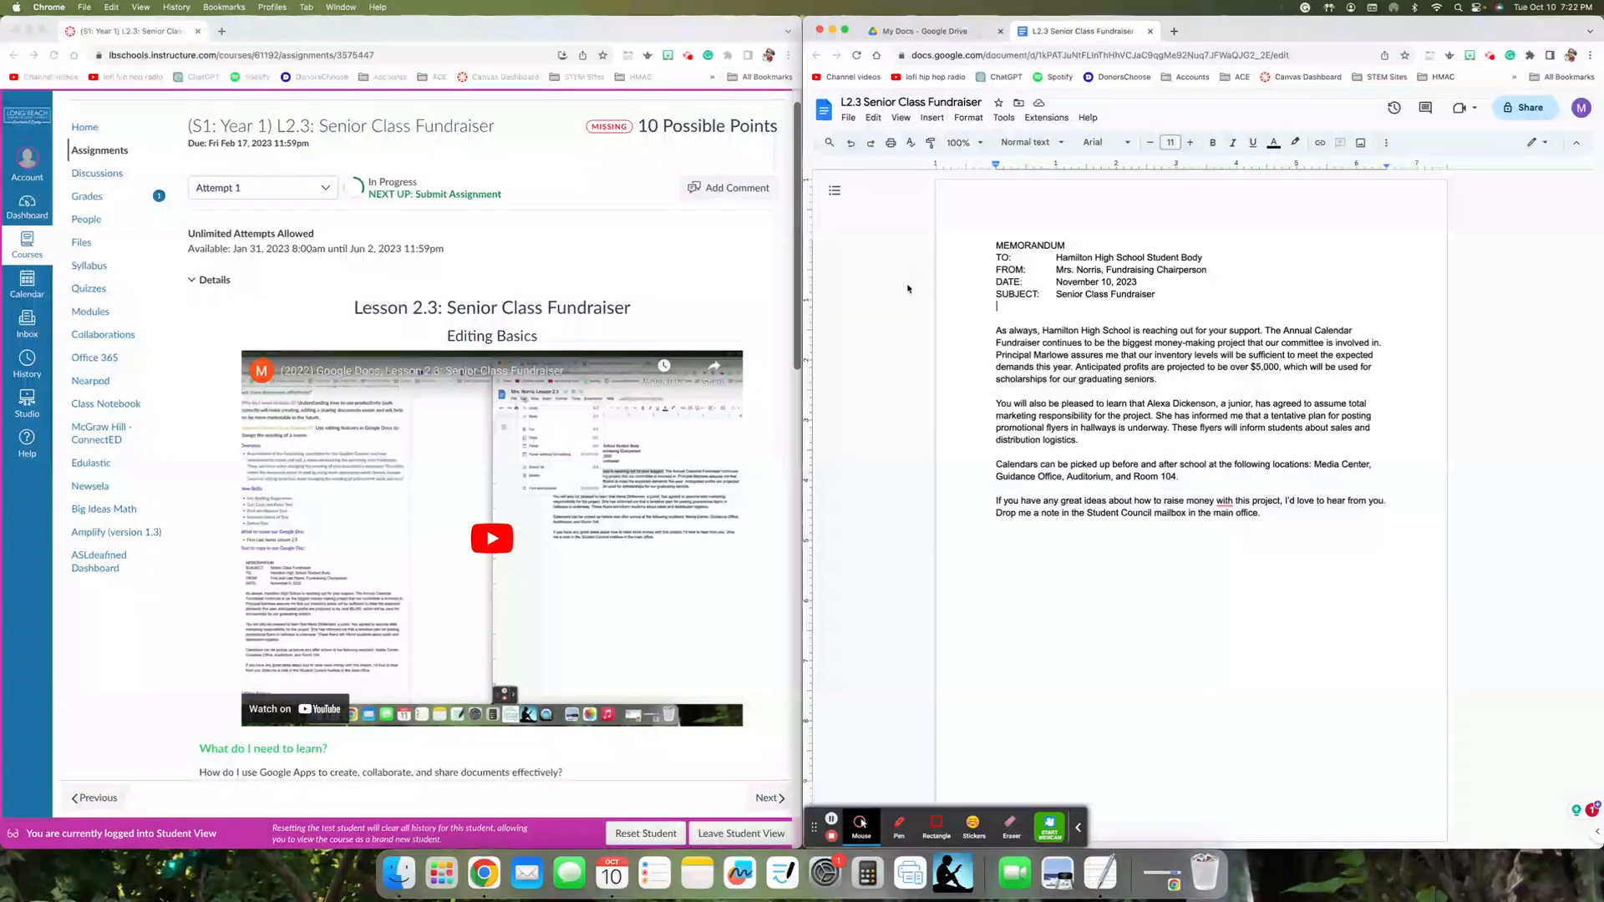
- Try copying the sentence "As always, Hamilton High School is reaching out for your support." to the end of the last paragraph, and undo the paste
{"action": "left_click_drag", "start_coordinate": [994, 331], "coordinate": [1261, 333]}
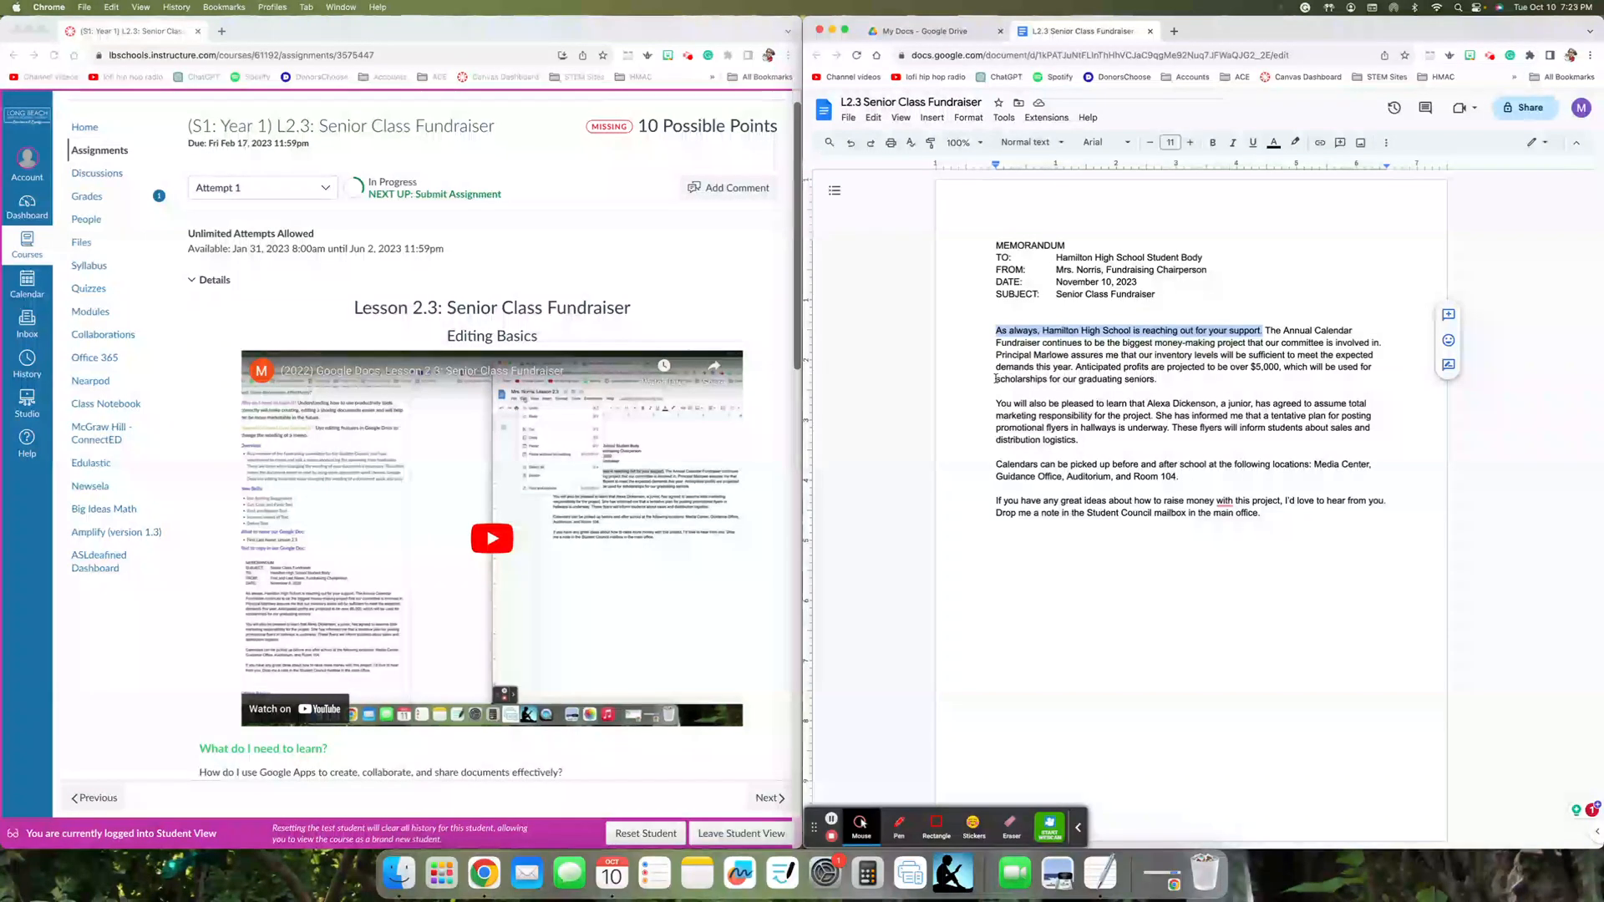
{"action": "left_click", "coordinate": [1263, 512]}
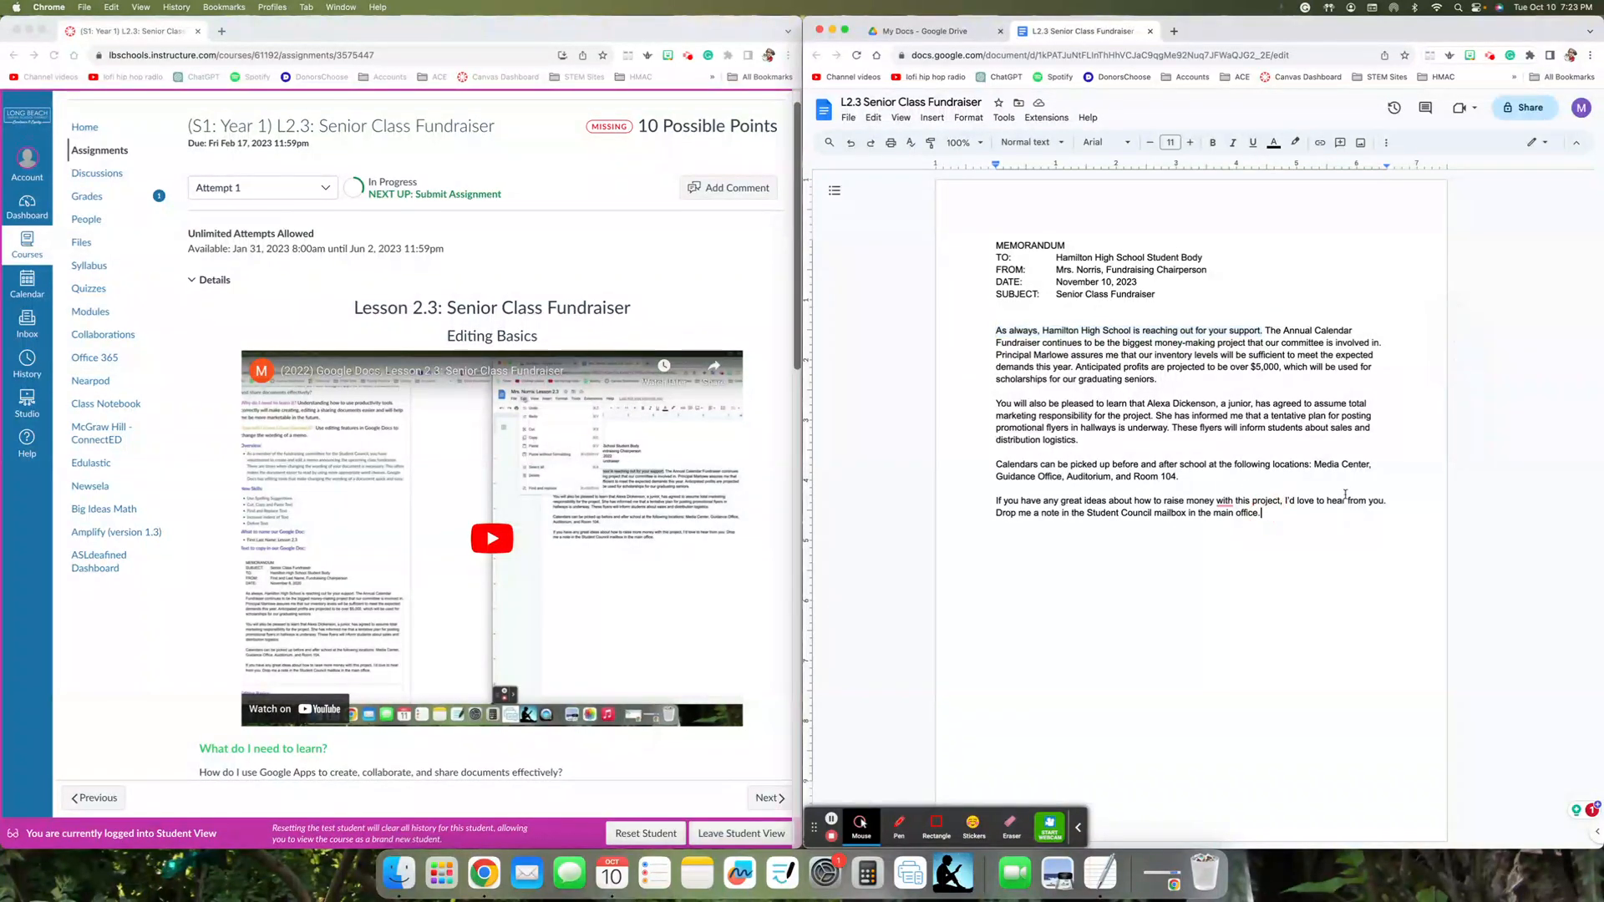
{"action": "key", "text": "BackSpace"}
{"action": "key", "text": "super+v"}
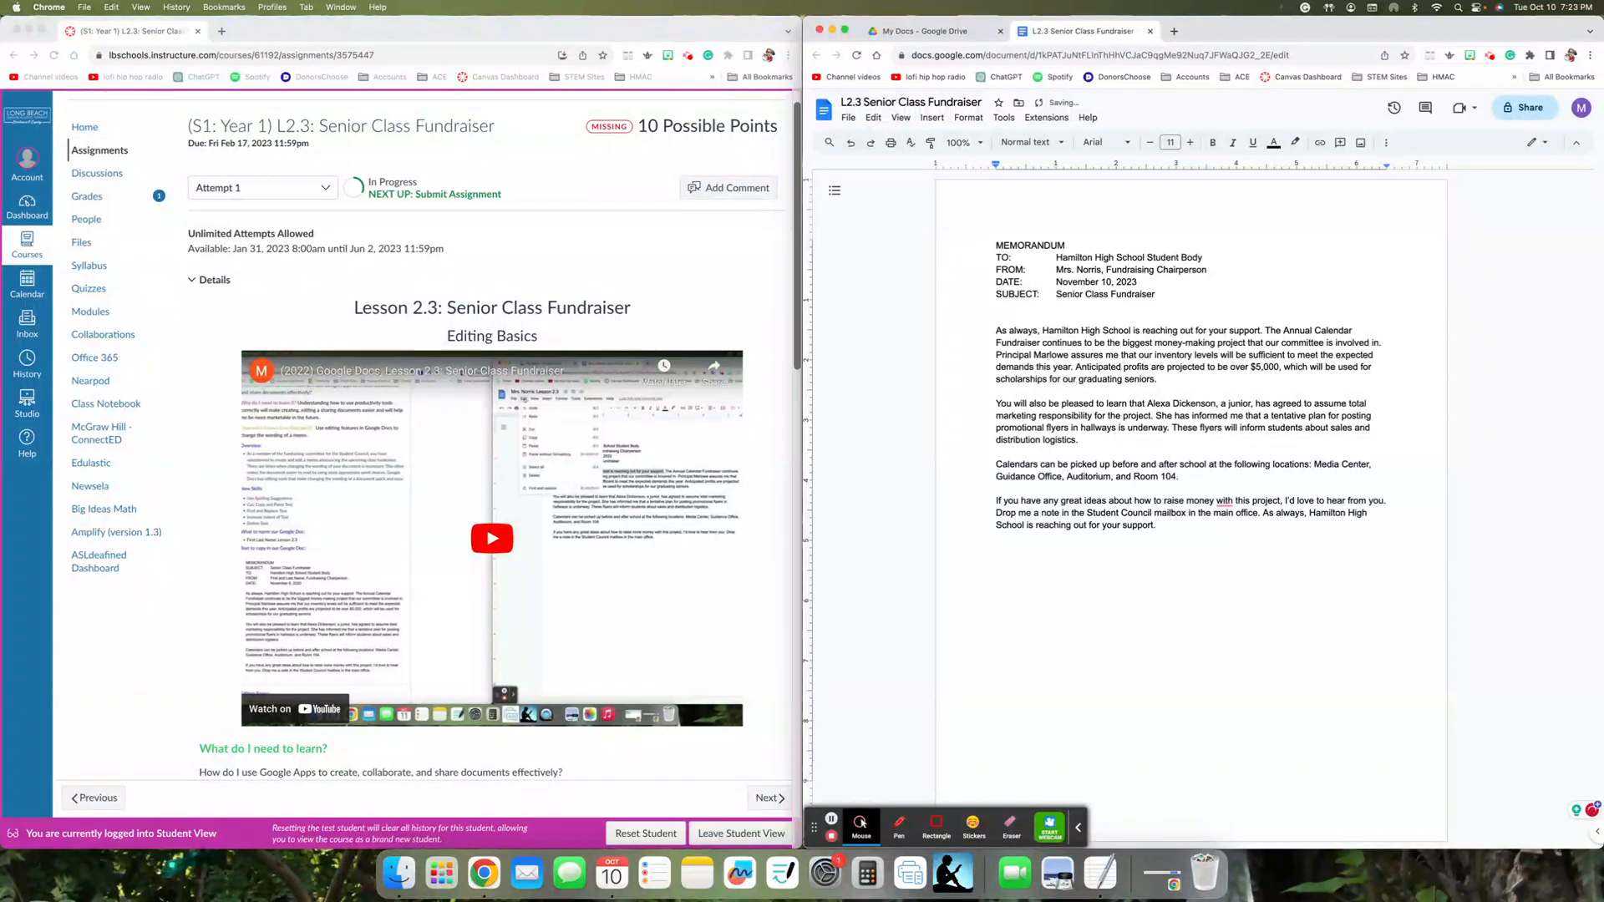
{"action": "key", "text": "super+z"}
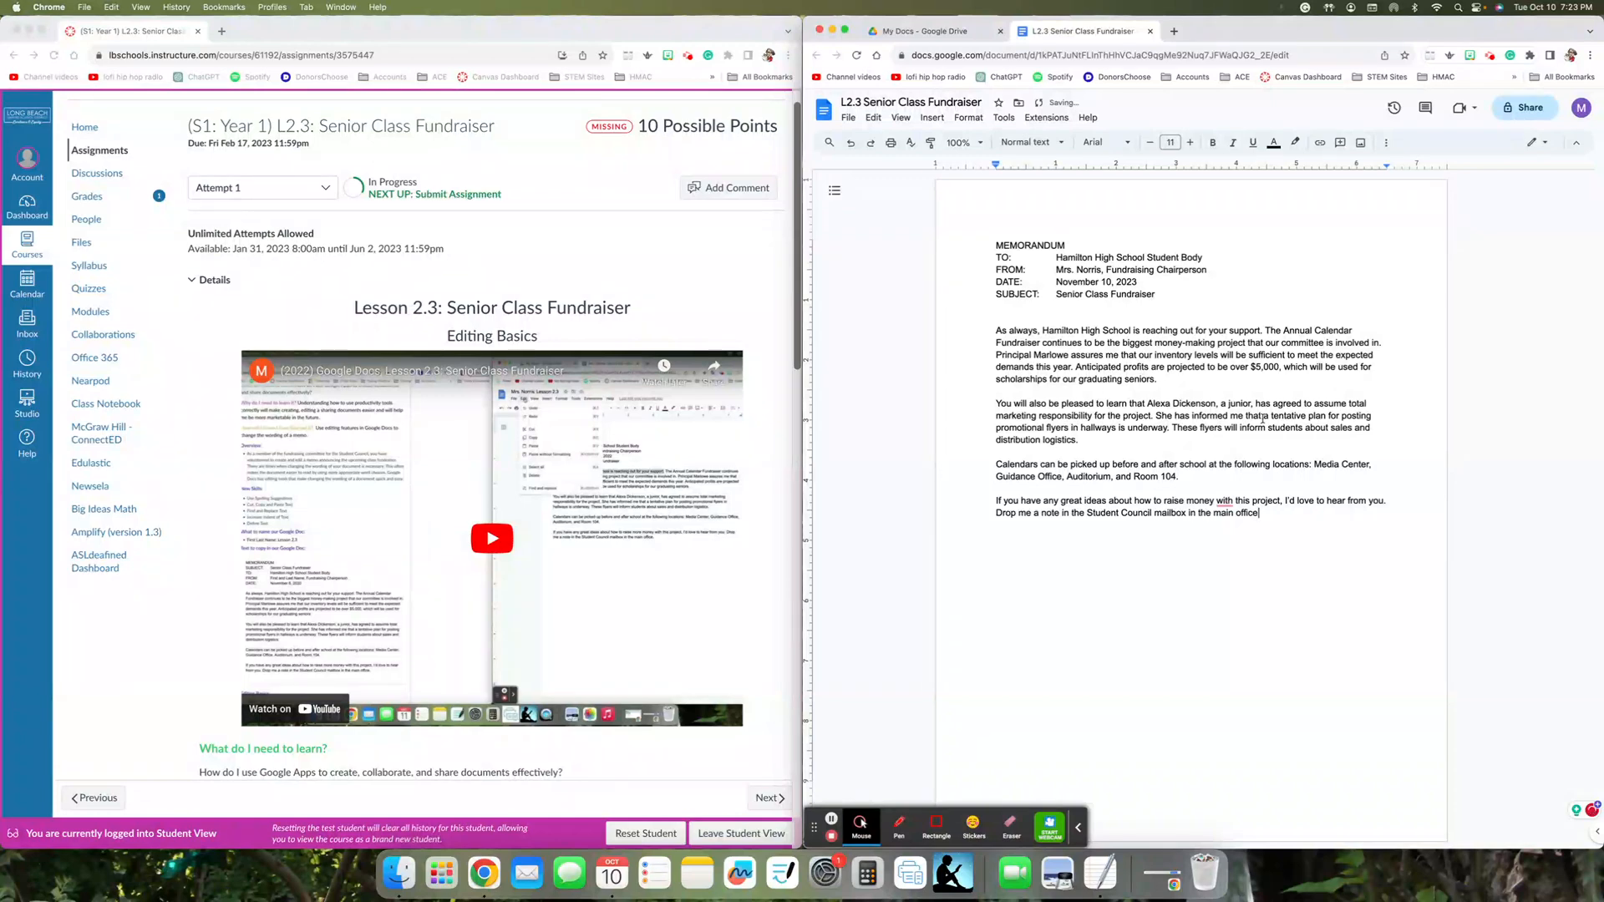
- End the last paragraph with a period and paste a copy of the sentence "As always, Hamilton High School is reaching out for your support." after it
{"action": "left_click_drag", "start_coordinate": [995, 331], "coordinate": [1264, 330]}
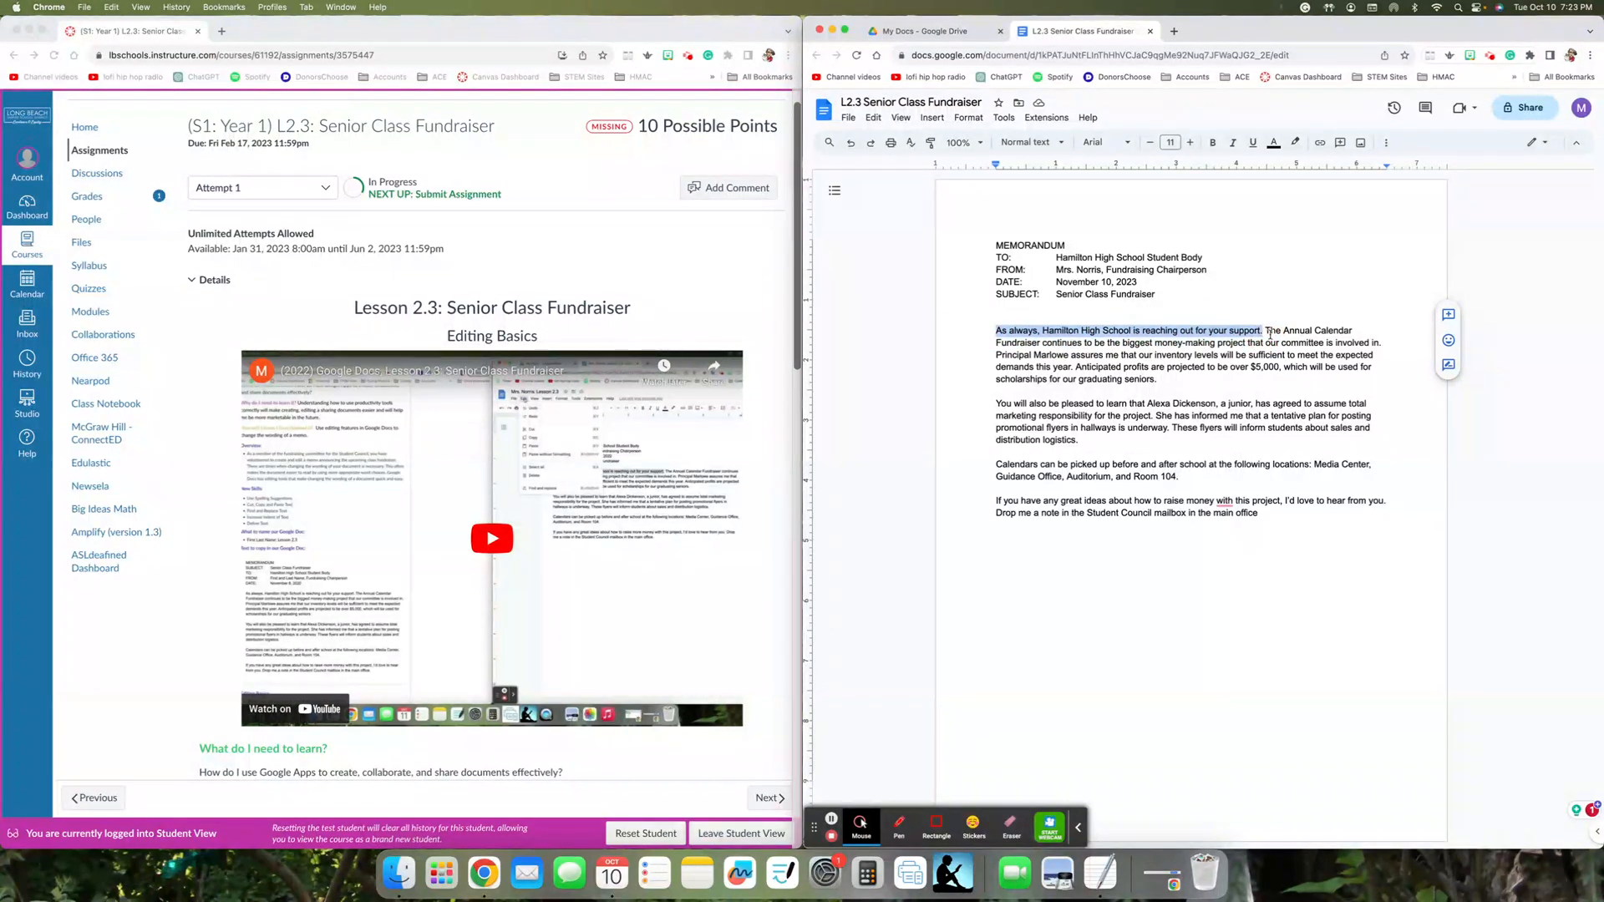
{"action": "left_click", "coordinate": [1272, 513]}
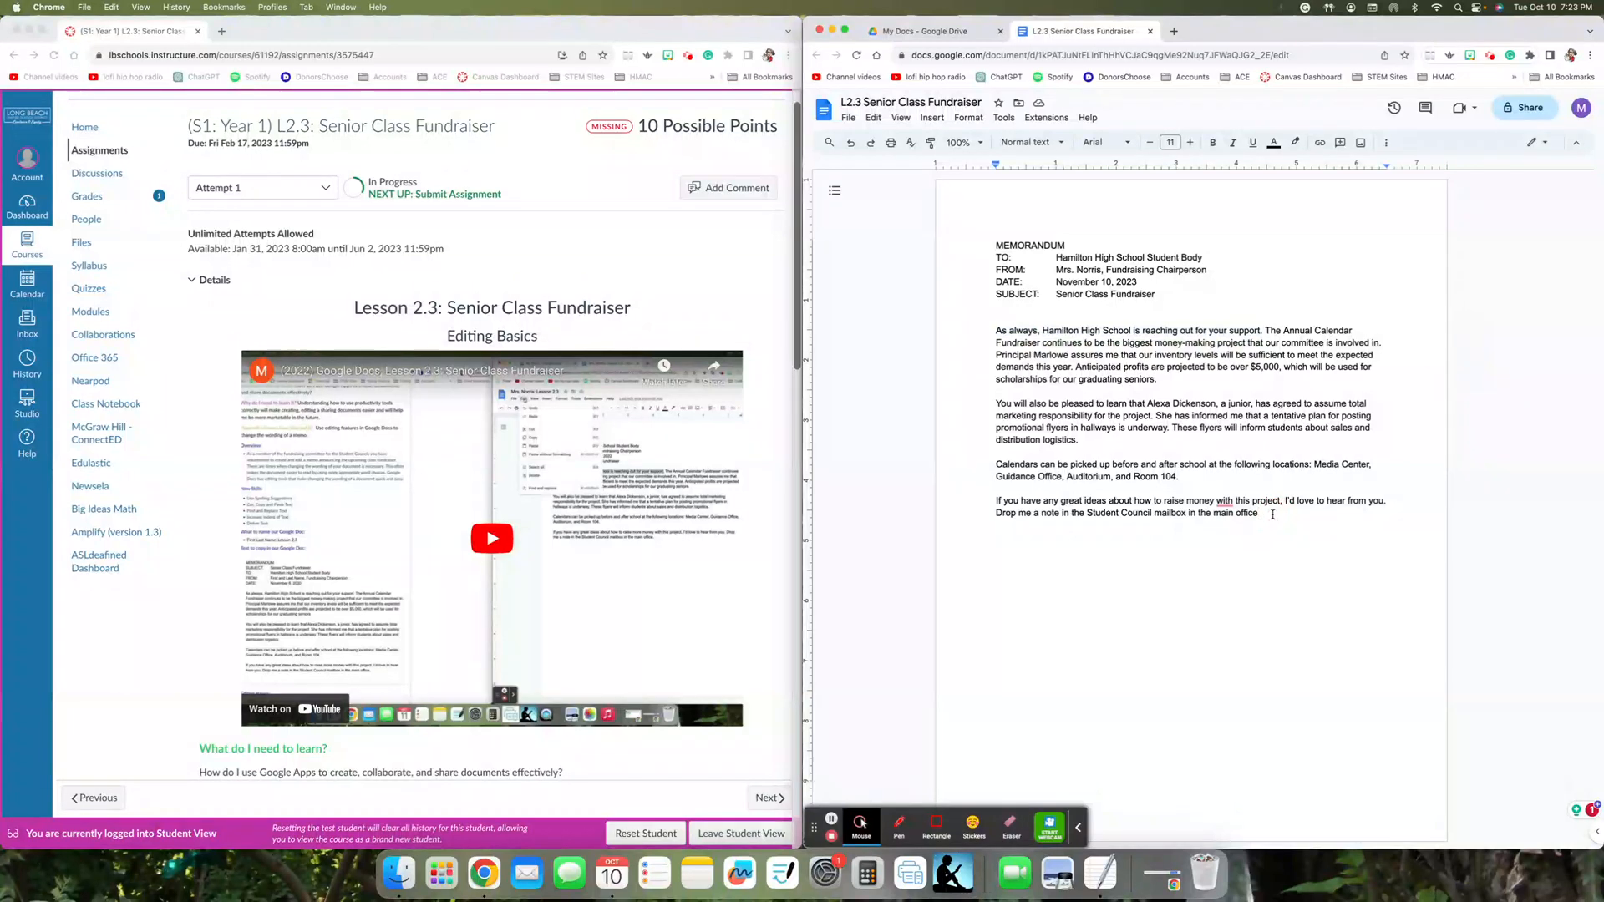
{"action": "type", "text": "."}
{"action": "key", "text": "cmd+v"}
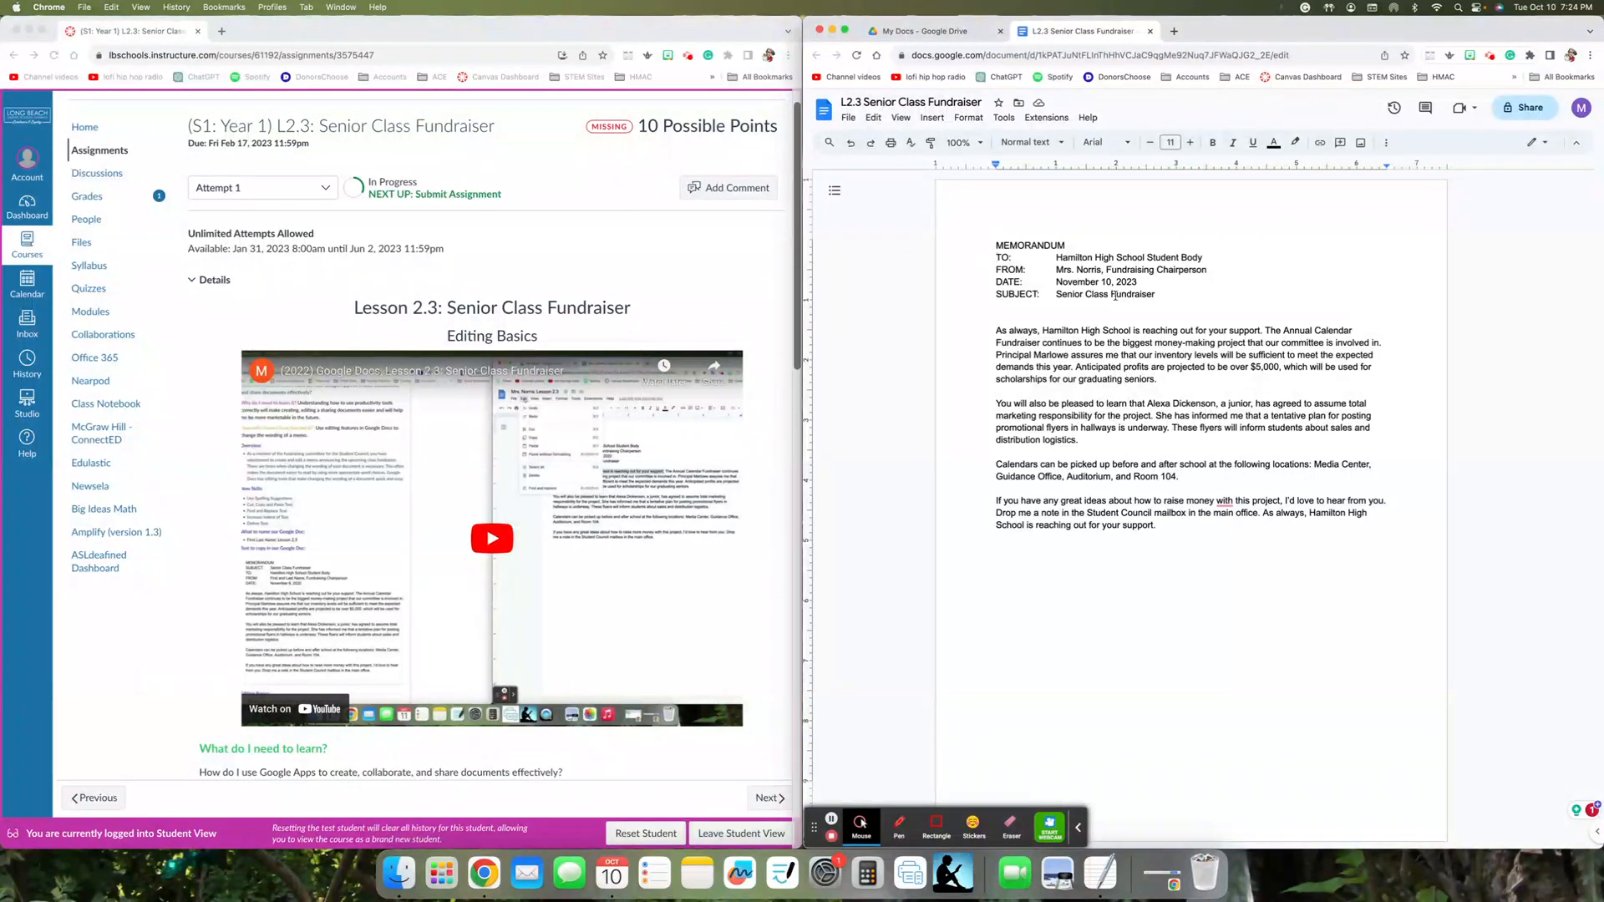
- Remove the extra blank line above the first body paragraph and insert one blank line between MEMORANDUM and the TO: line
{"action": "left_click", "coordinate": [996, 319]}
{"action": "key", "text": "BackSpace"}
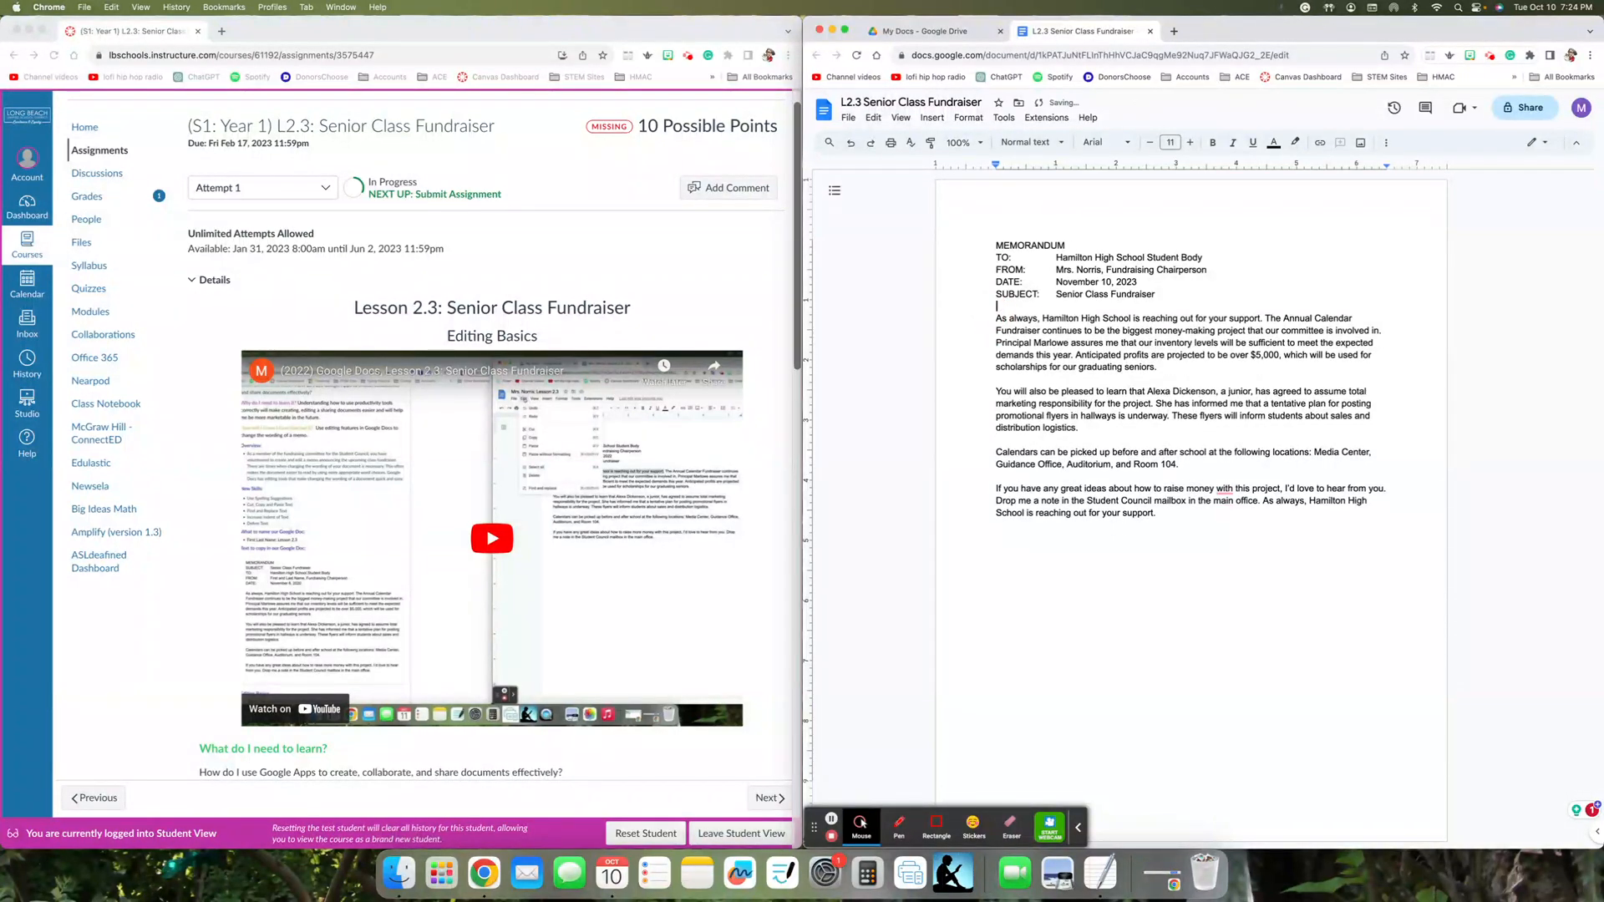
{"action": "left_click", "coordinate": [994, 258]}
{"action": "key", "text": "Return"}
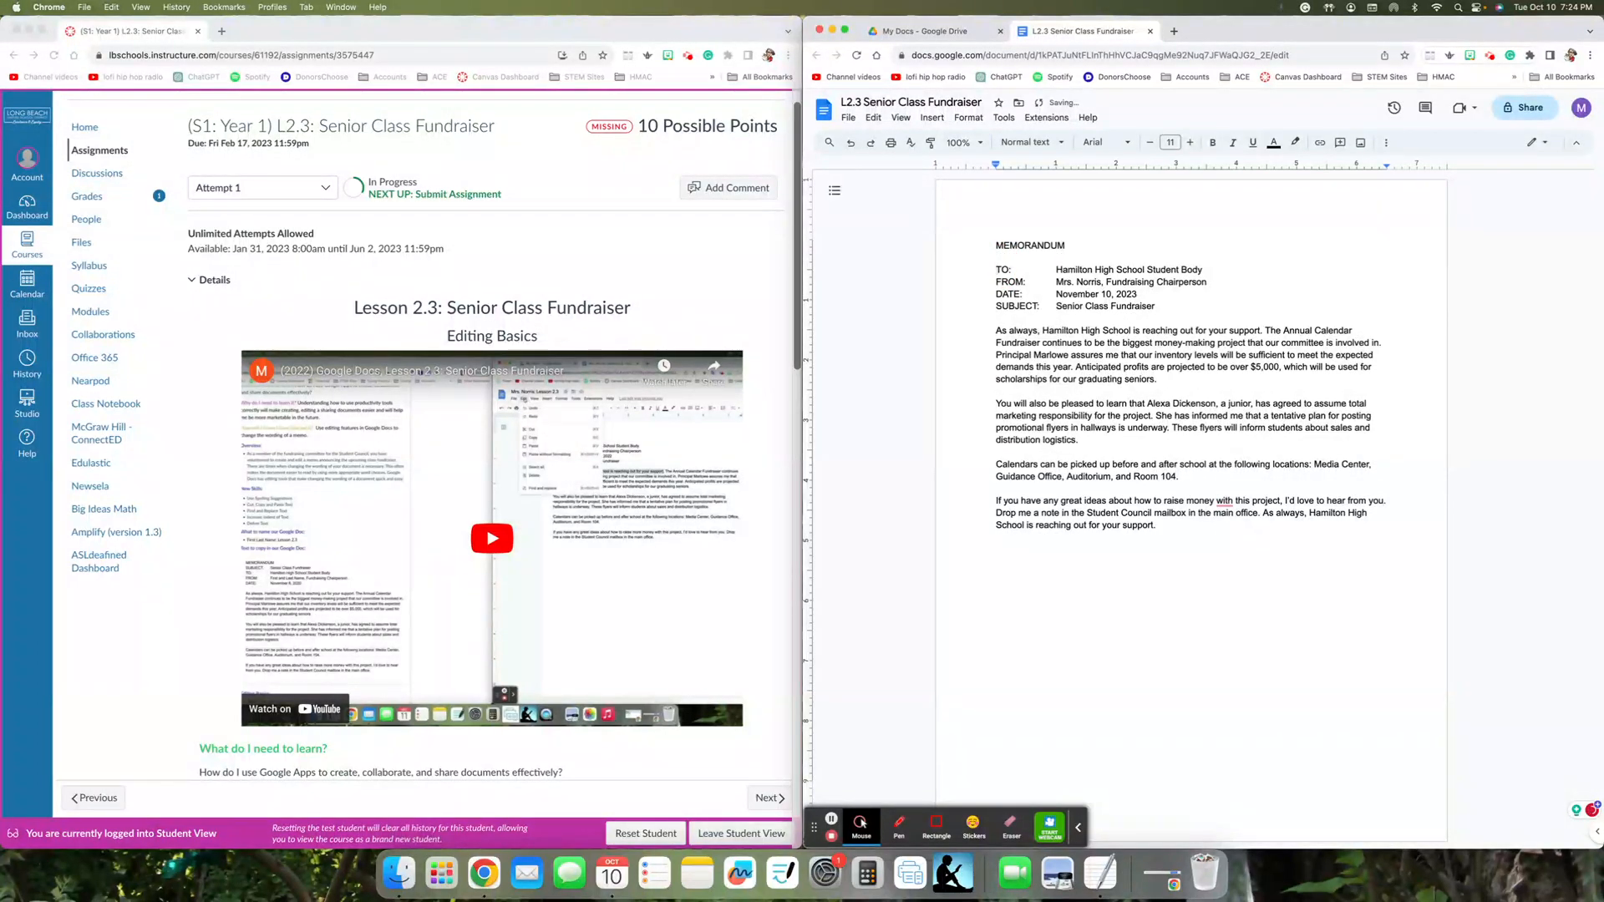
{"action": "left_click", "coordinate": [997, 255]}
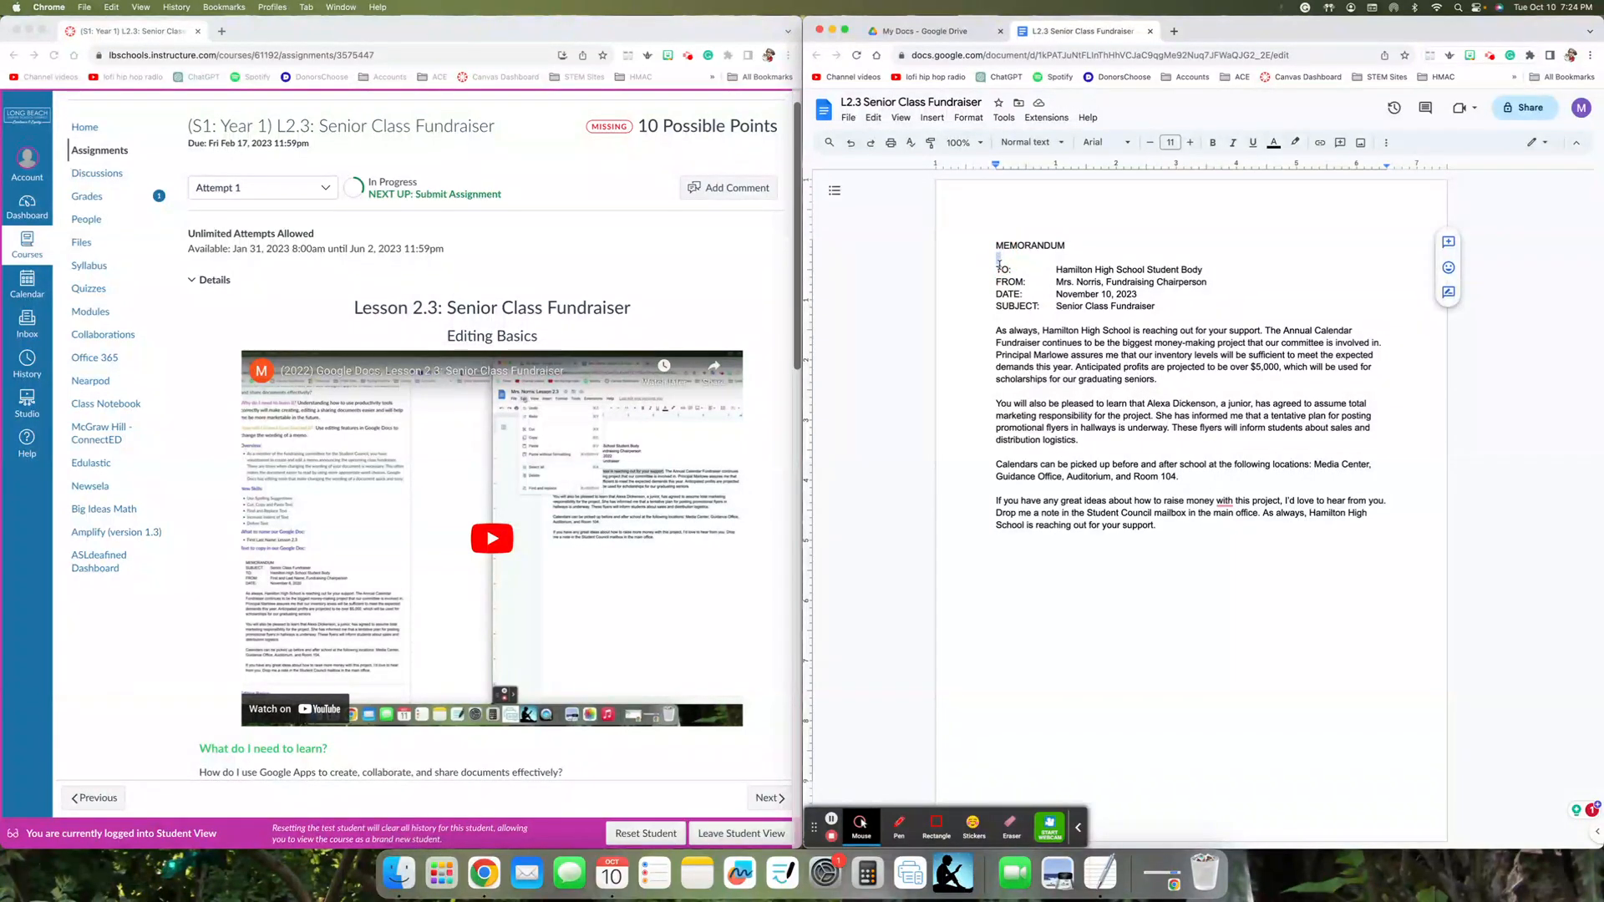
{"action": "double_click", "coordinate": [997, 306]}
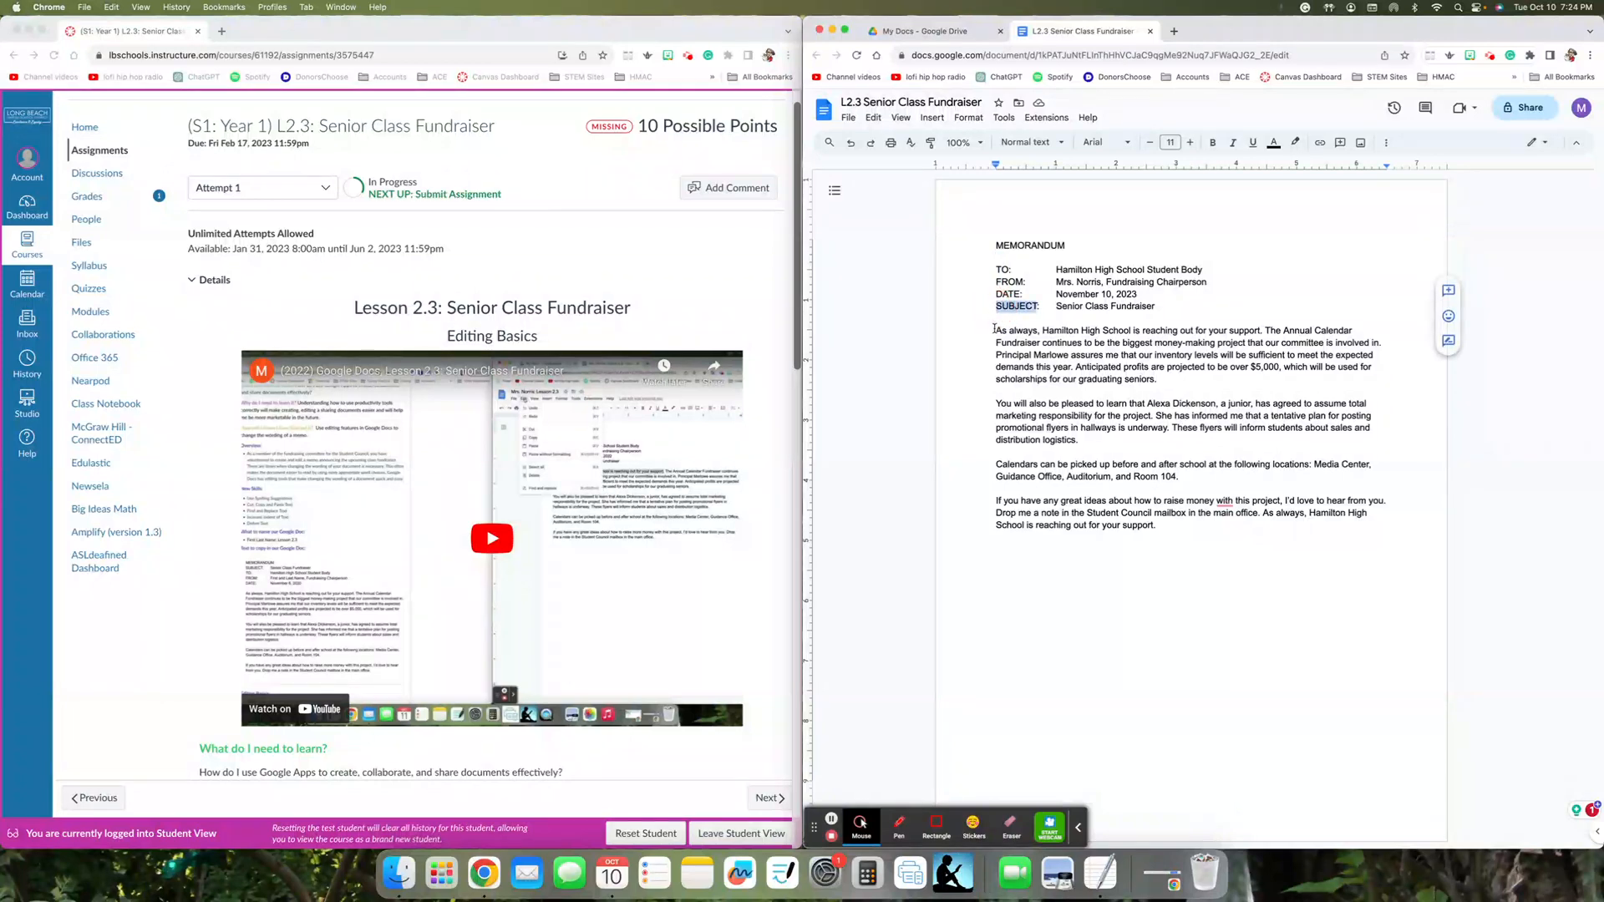
{"action": "triple_click", "coordinate": [994, 329]}
{"action": "left_click", "coordinate": [994, 329]}
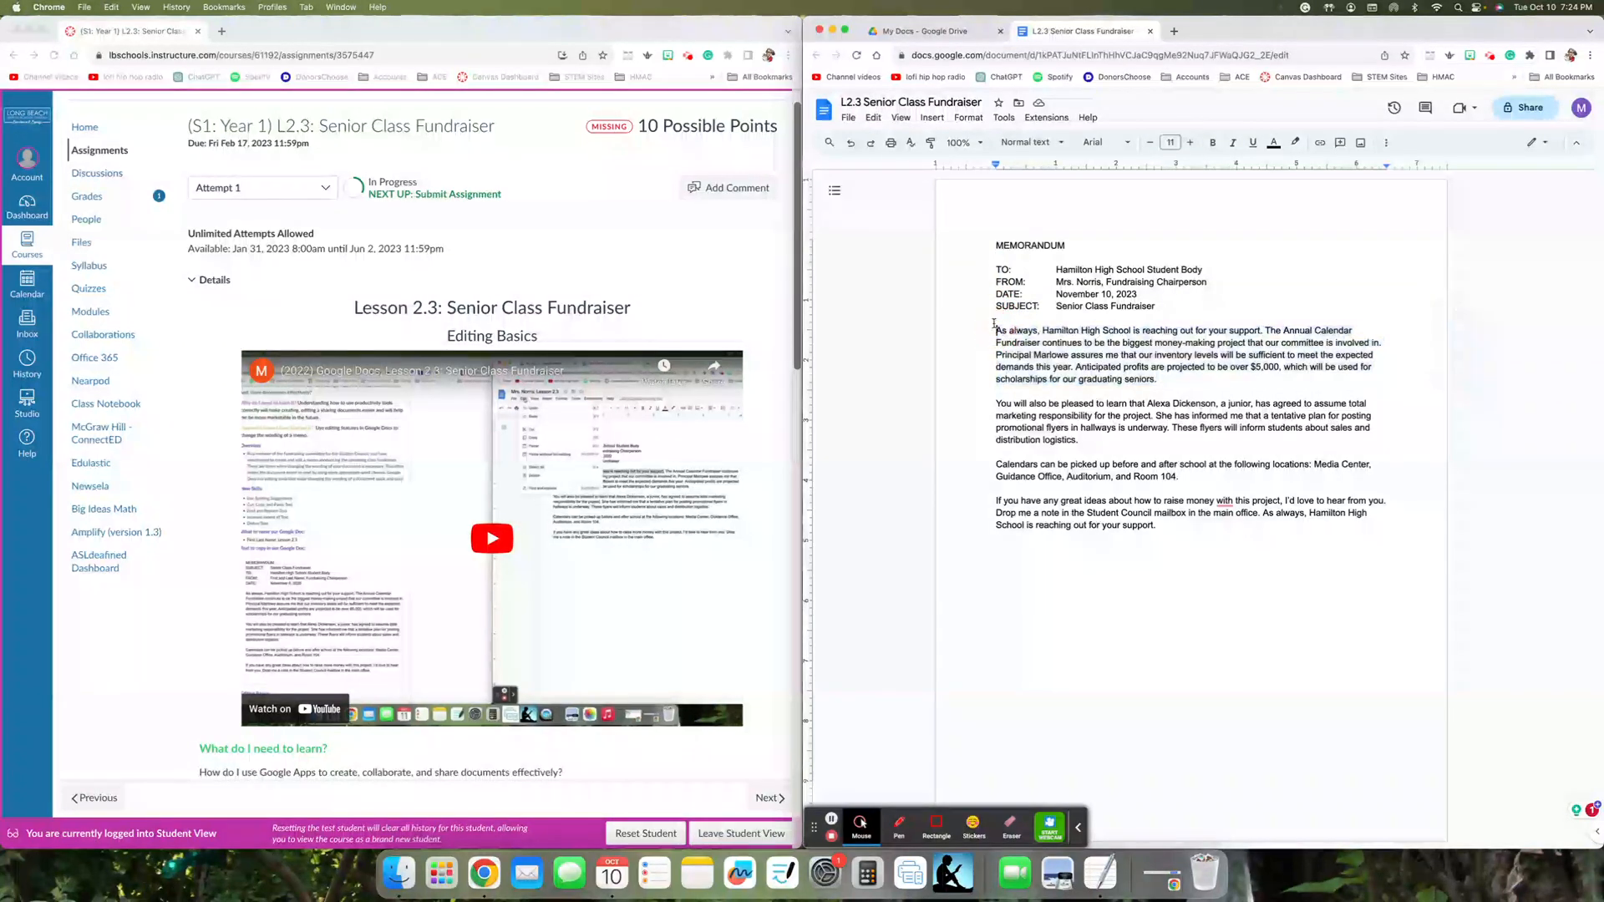
- Open Find and replace from the start of the memo and search for "Hamilton High School"
{"action": "left_click", "coordinate": [986, 237]}
{"action": "left_click", "coordinate": [873, 118]}
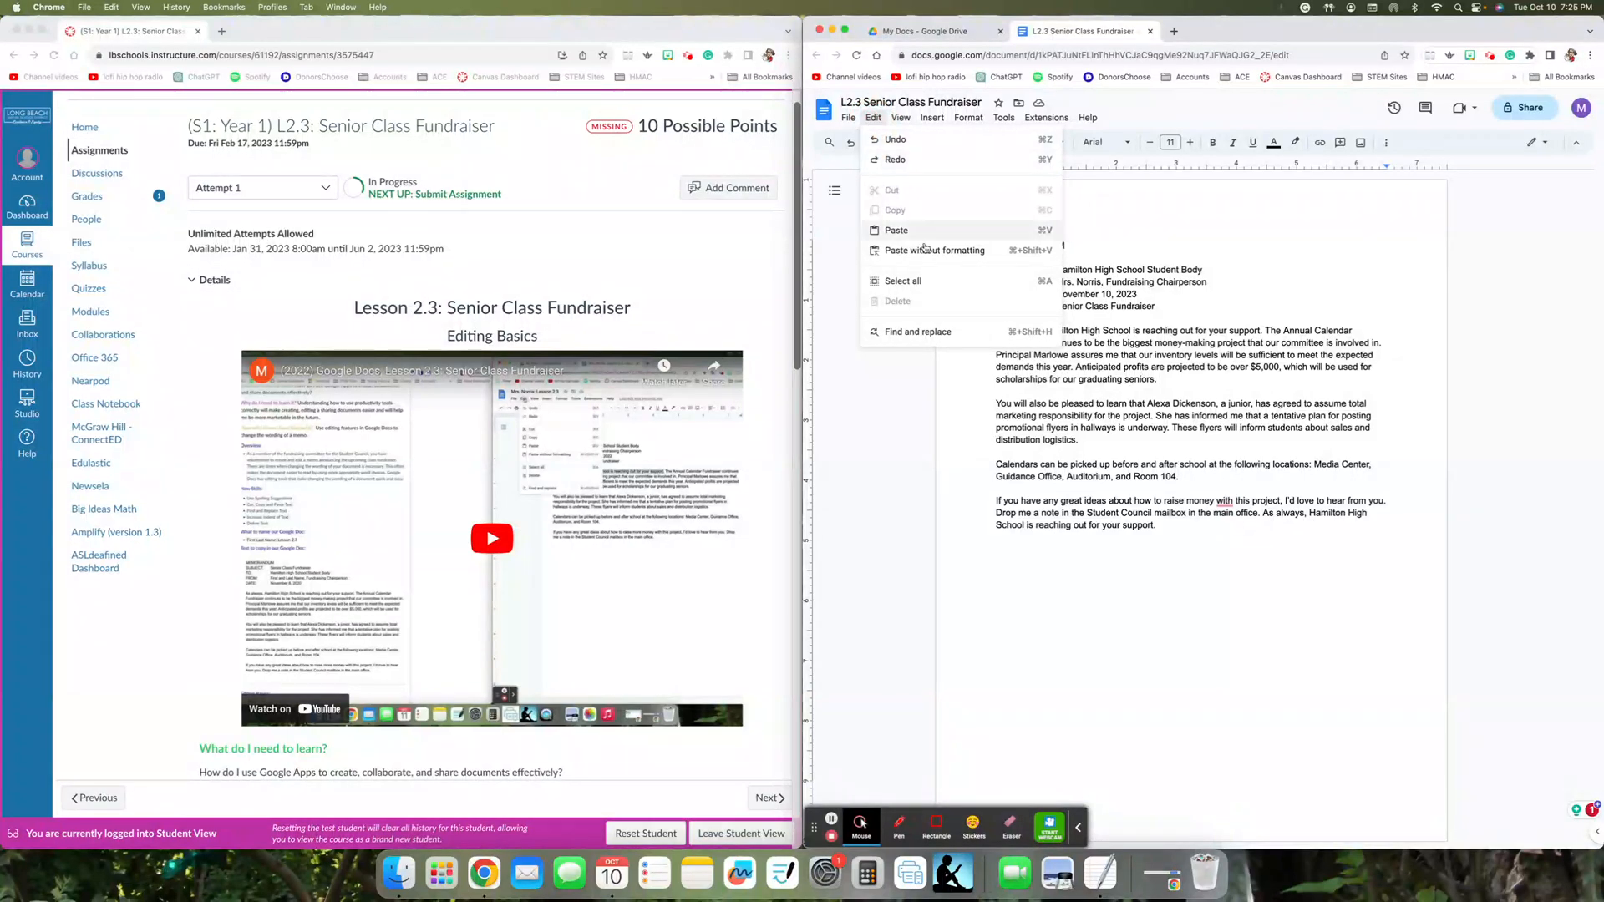
{"action": "left_click", "coordinate": [987, 336]}
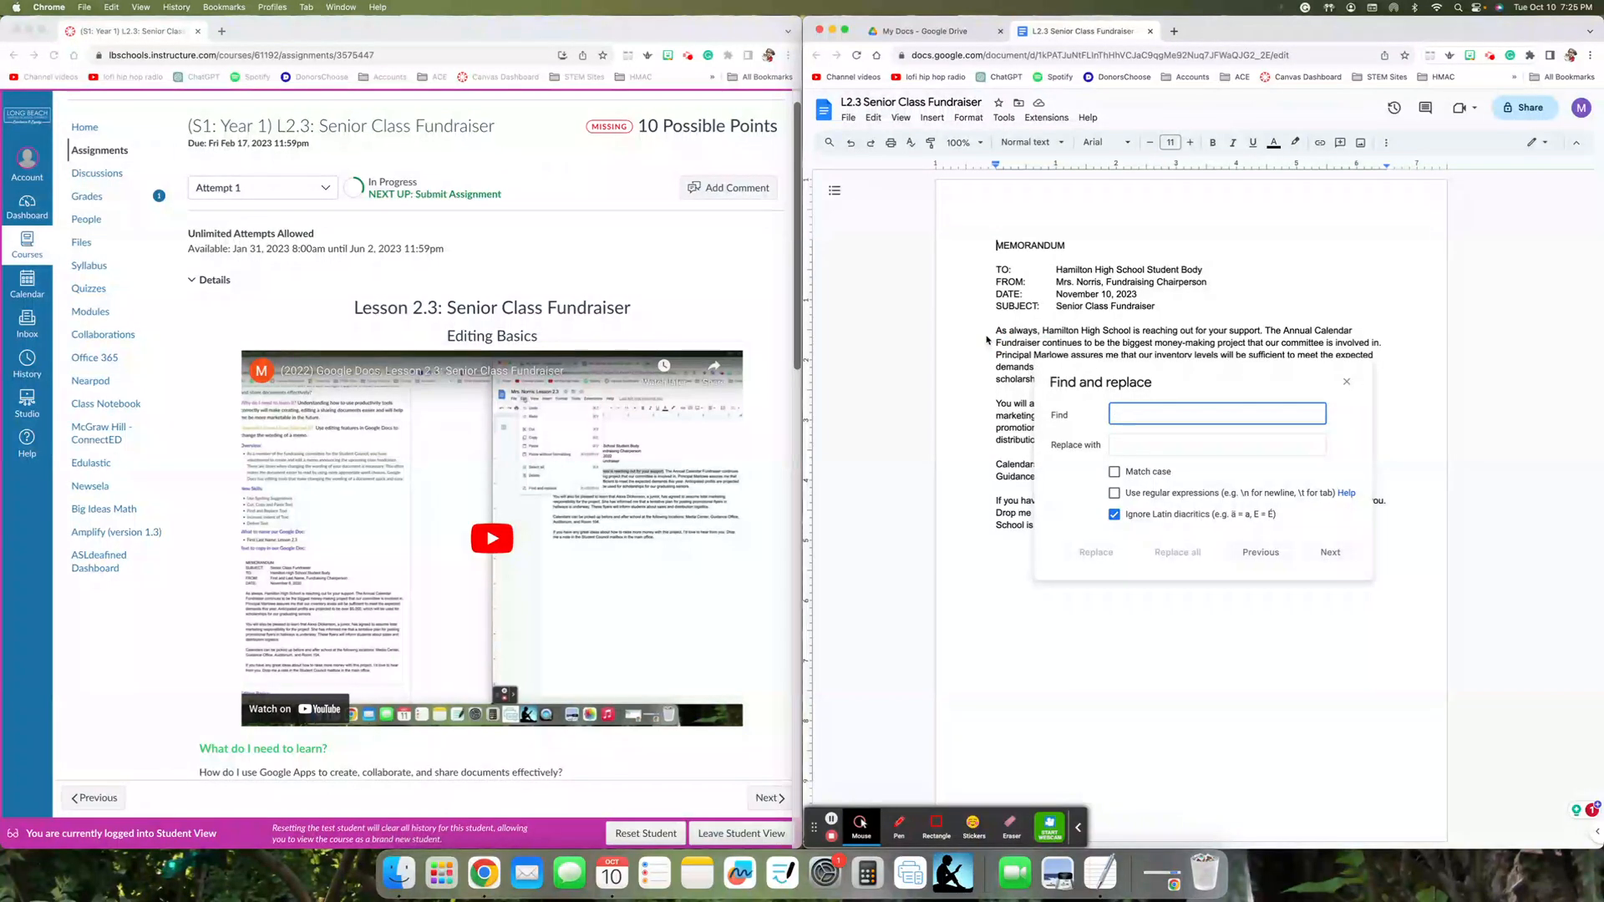
{"action": "type", "text": "Ham"}
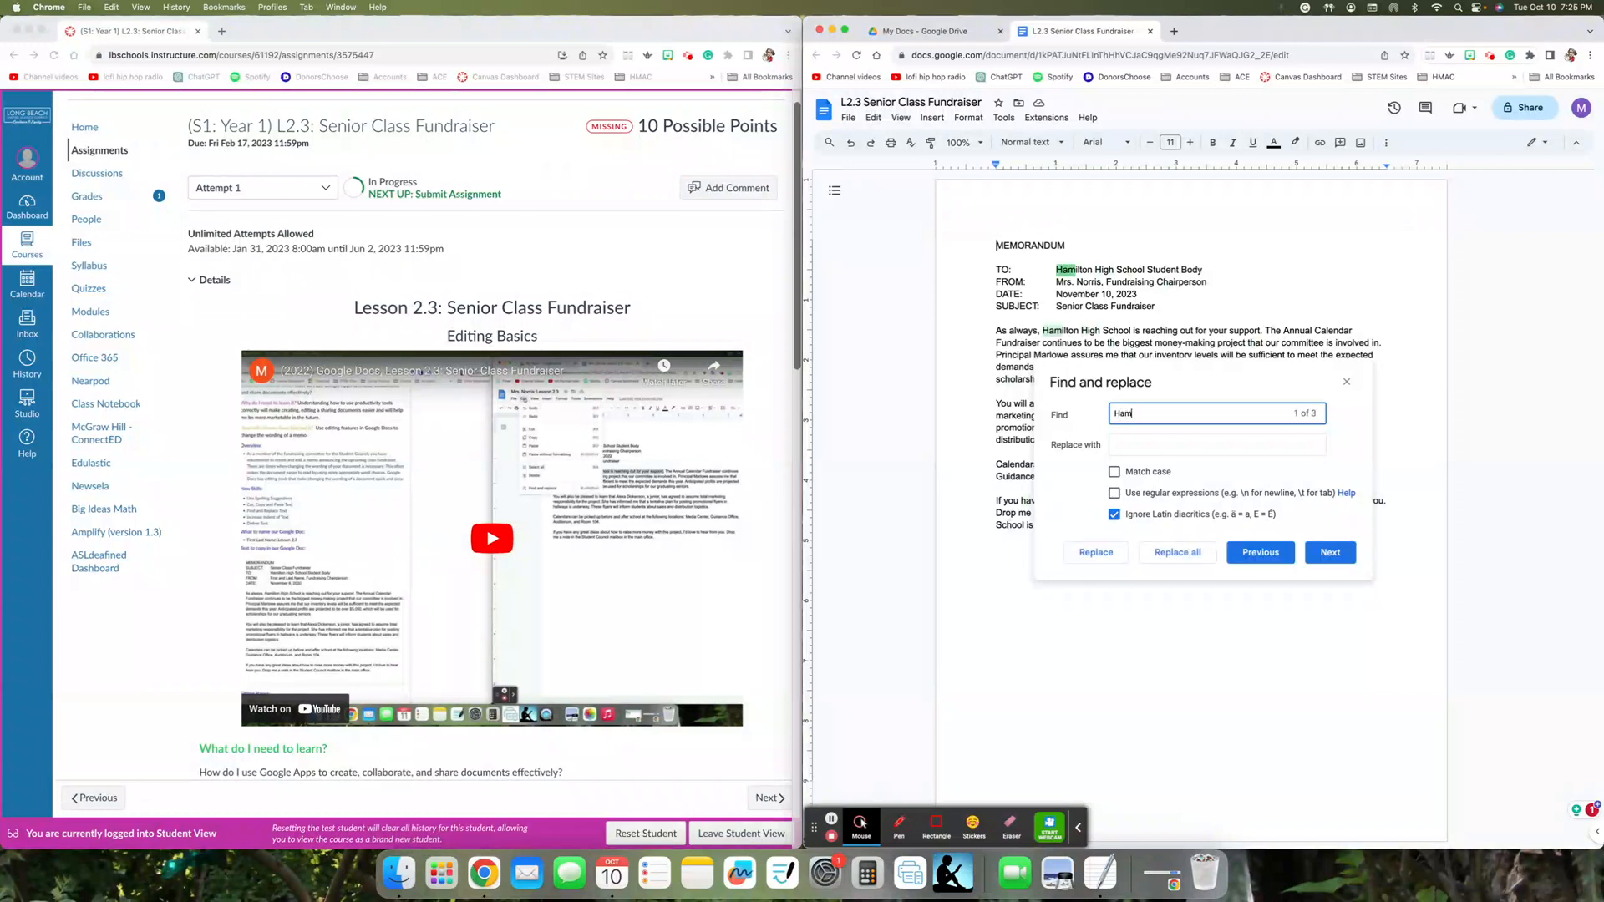
{"action": "type", "text": "ilton High"}
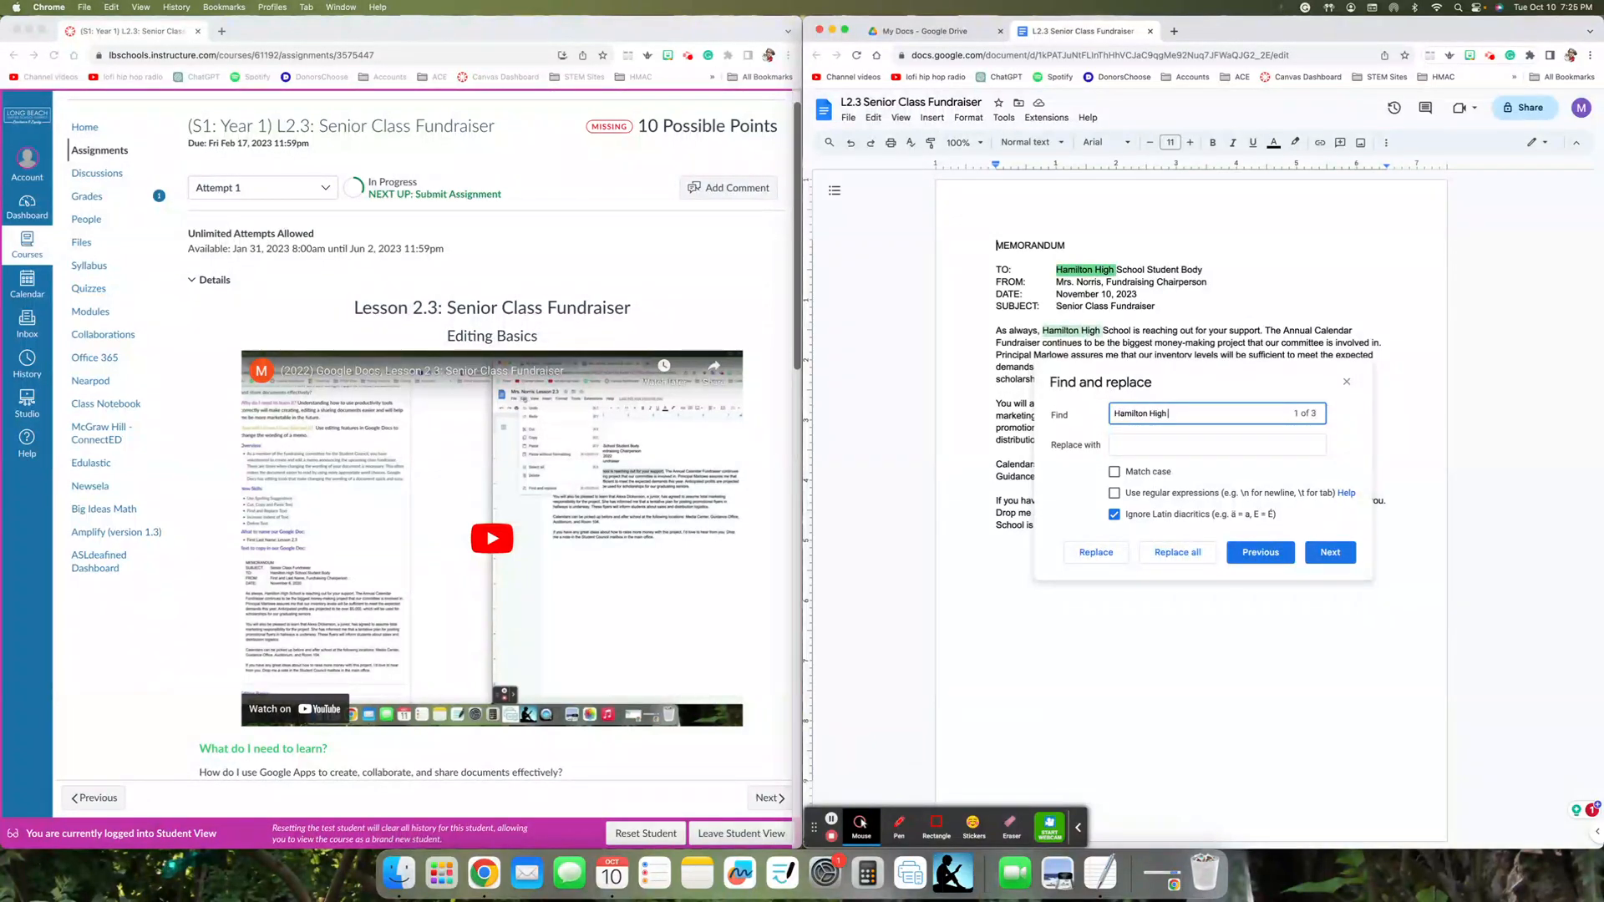
{"action": "type", "text": " School"}
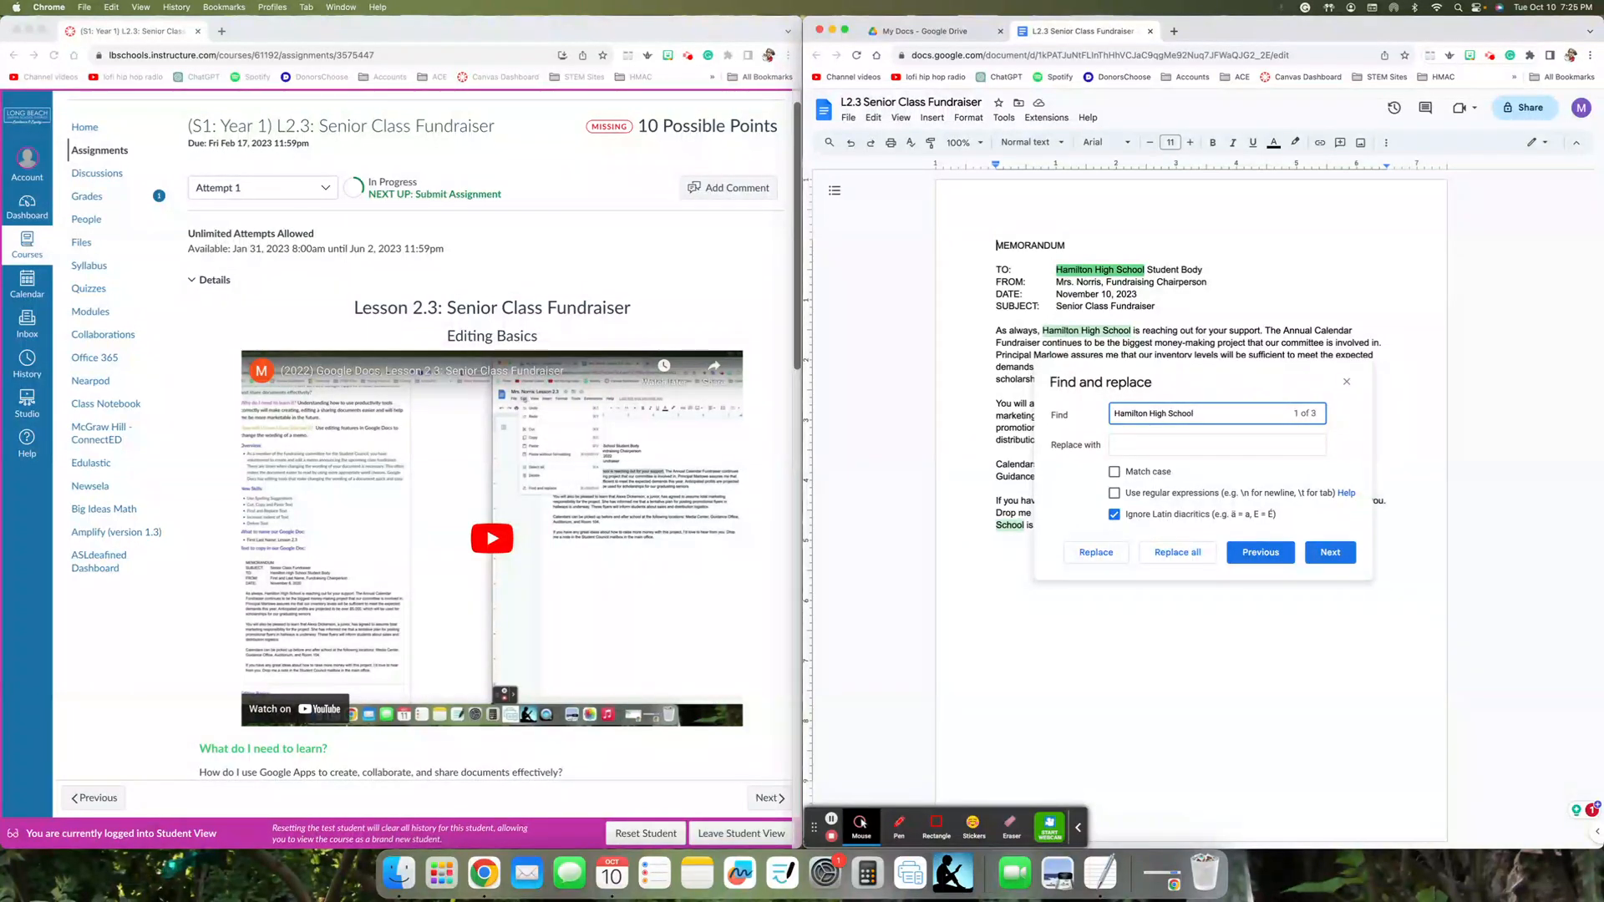
- Replace all matches with "Hamilton High", check the replaced text in the memo, and close the Find and replace dialog
{"action": "left_click", "coordinate": [1118, 447]}
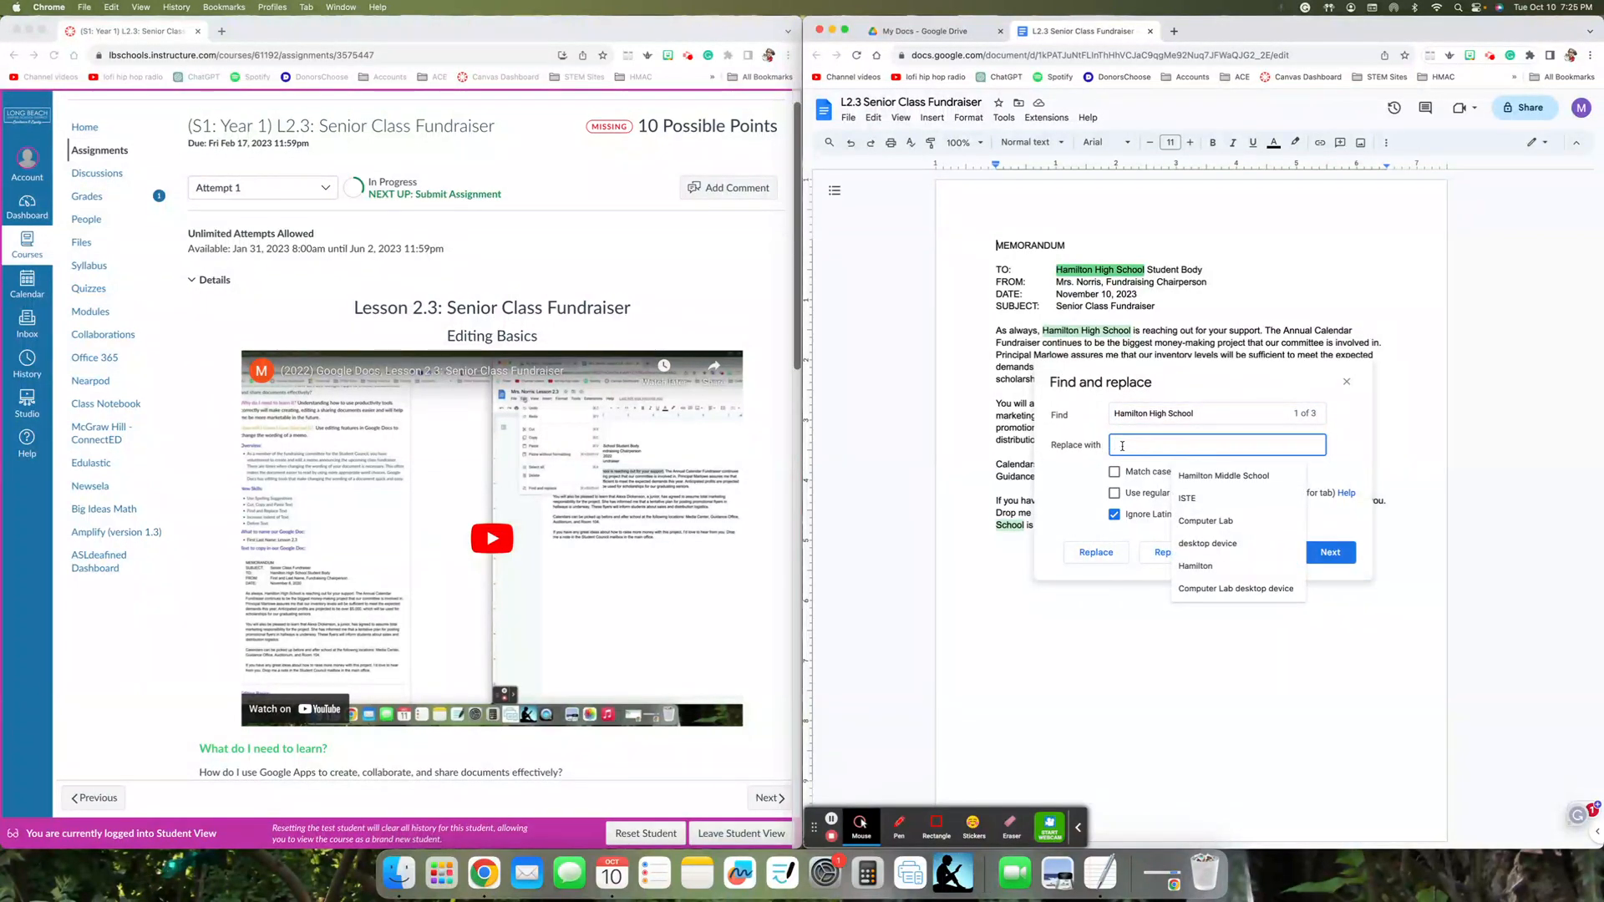
{"action": "type", "text": "Hamilt"}
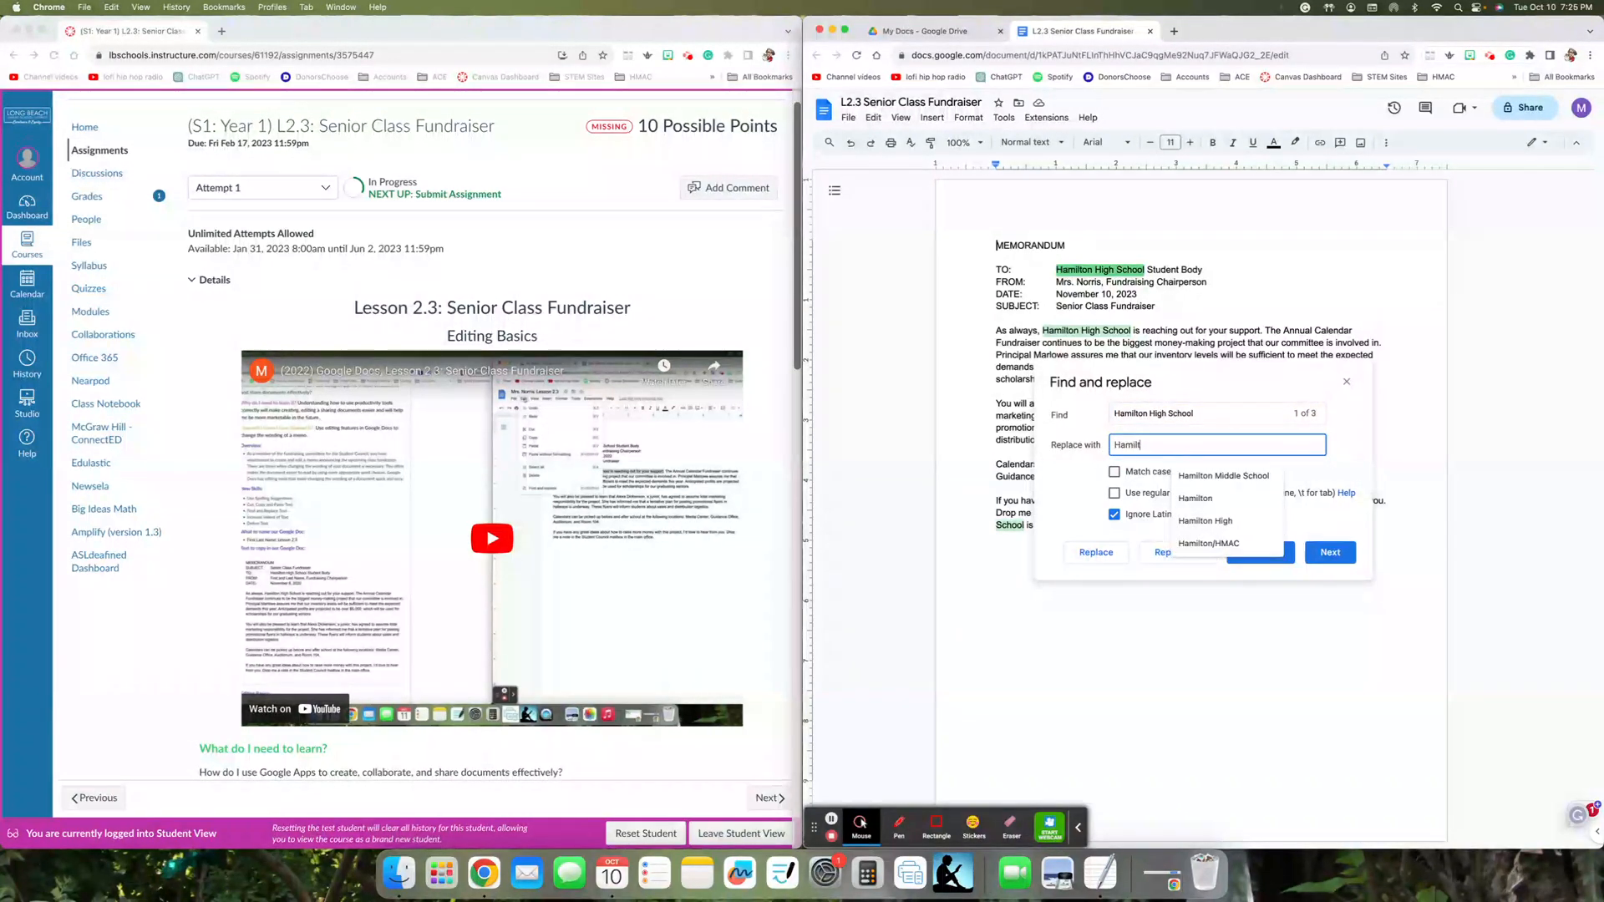
{"action": "type", "text": "on High"}
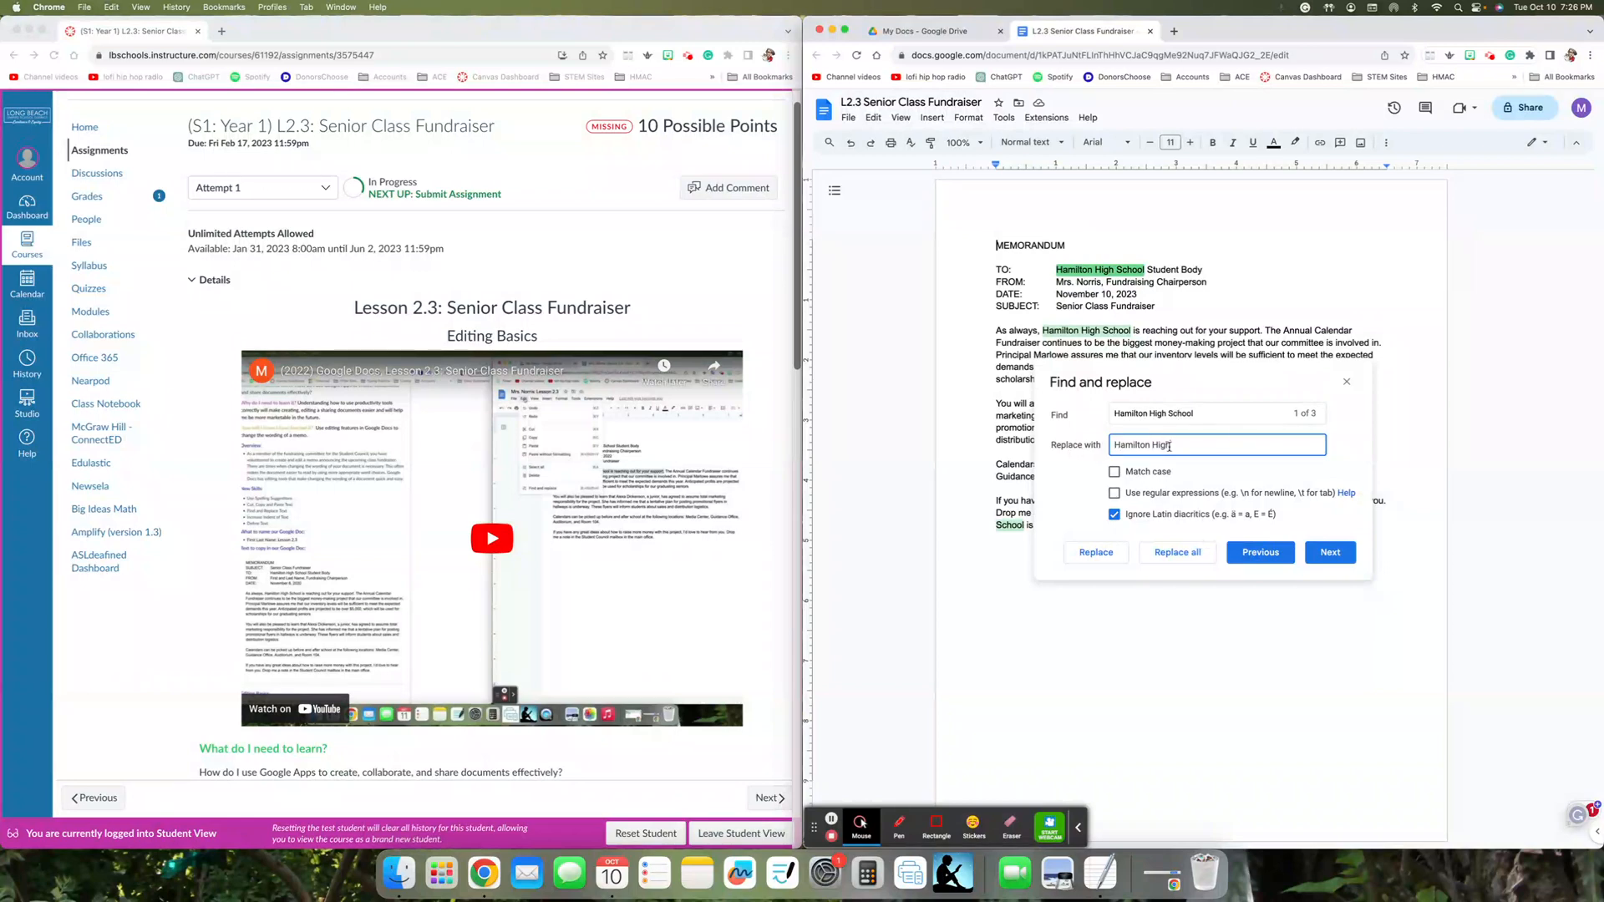
{"action": "left_click", "coordinate": [1191, 554]}
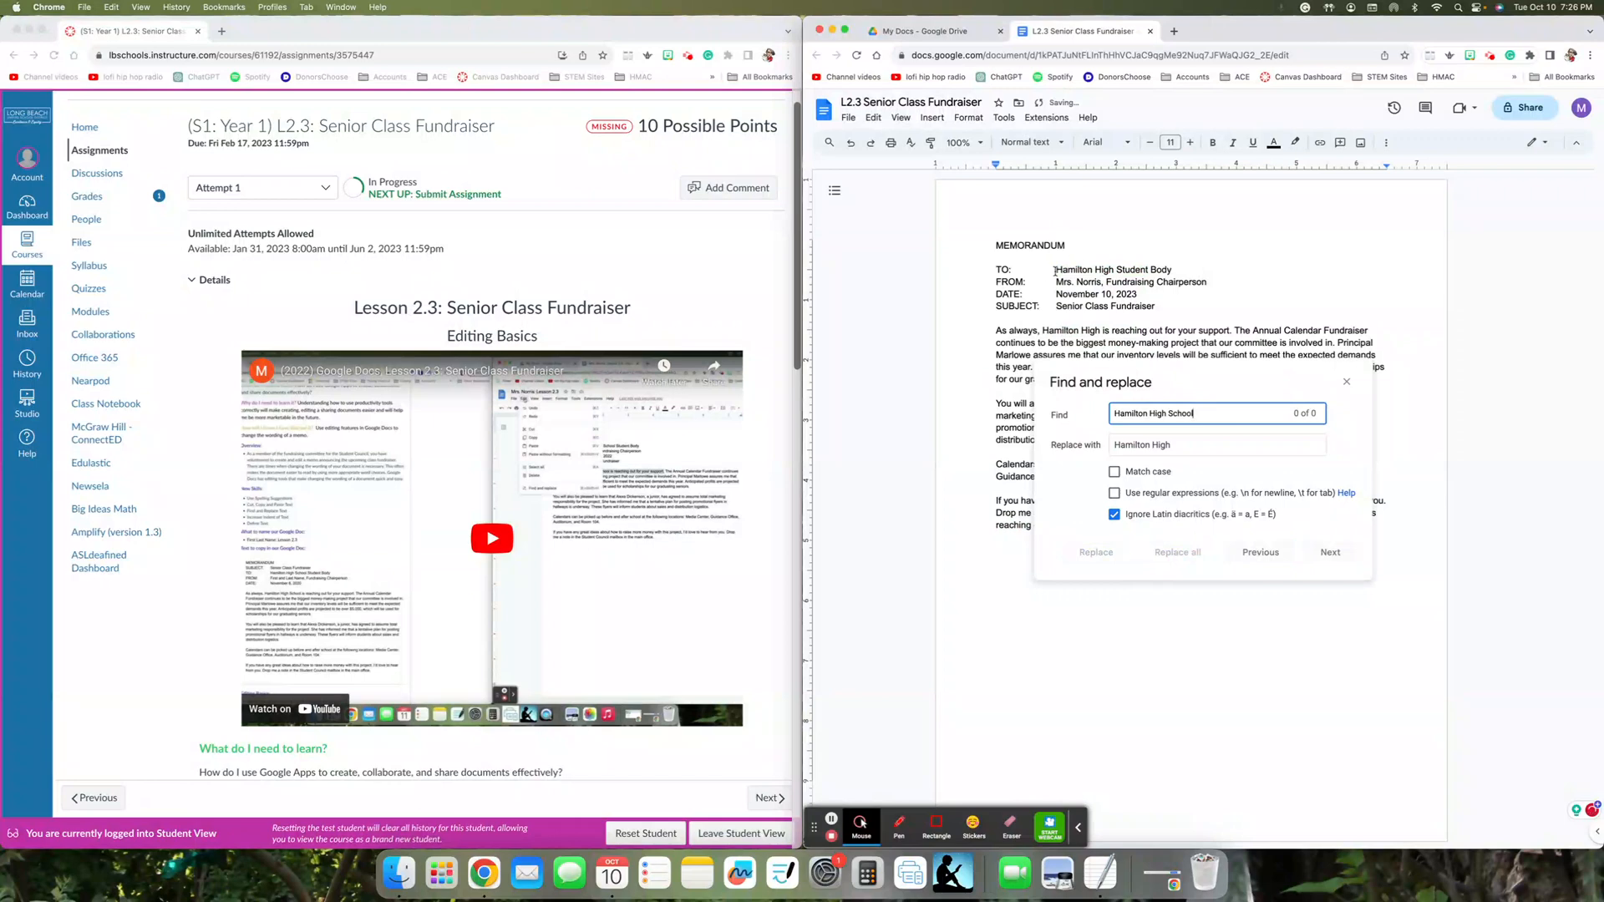
{"action": "left_click_drag", "start_coordinate": [1055, 270], "coordinate": [1173, 271]}
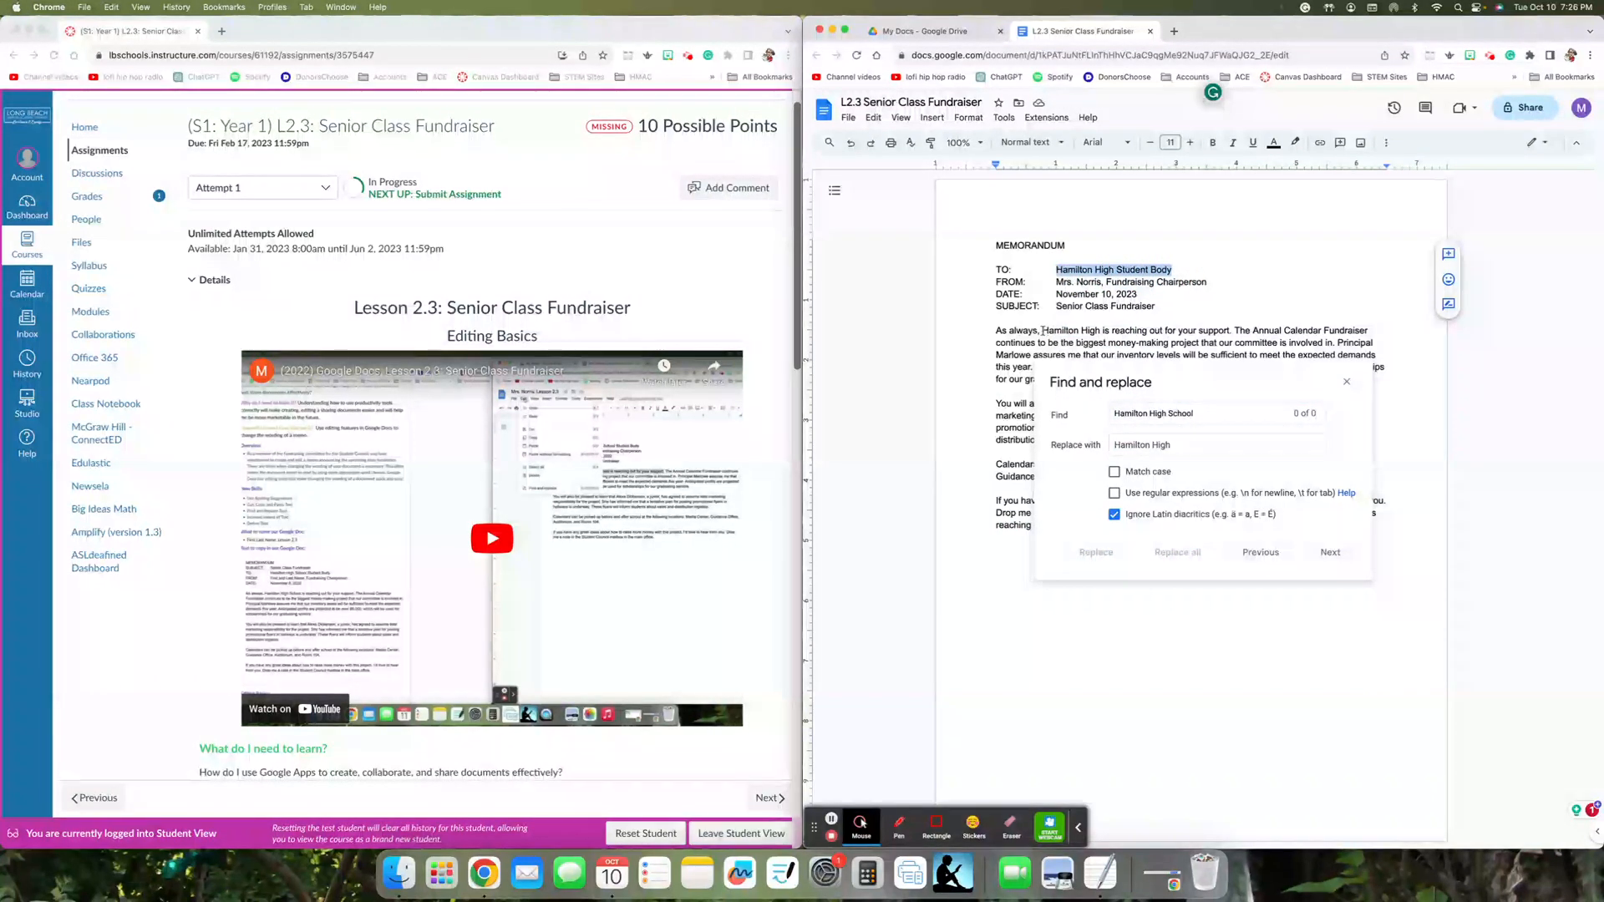
{"action": "left_click_drag", "start_coordinate": [1043, 331], "coordinate": [1110, 331]}
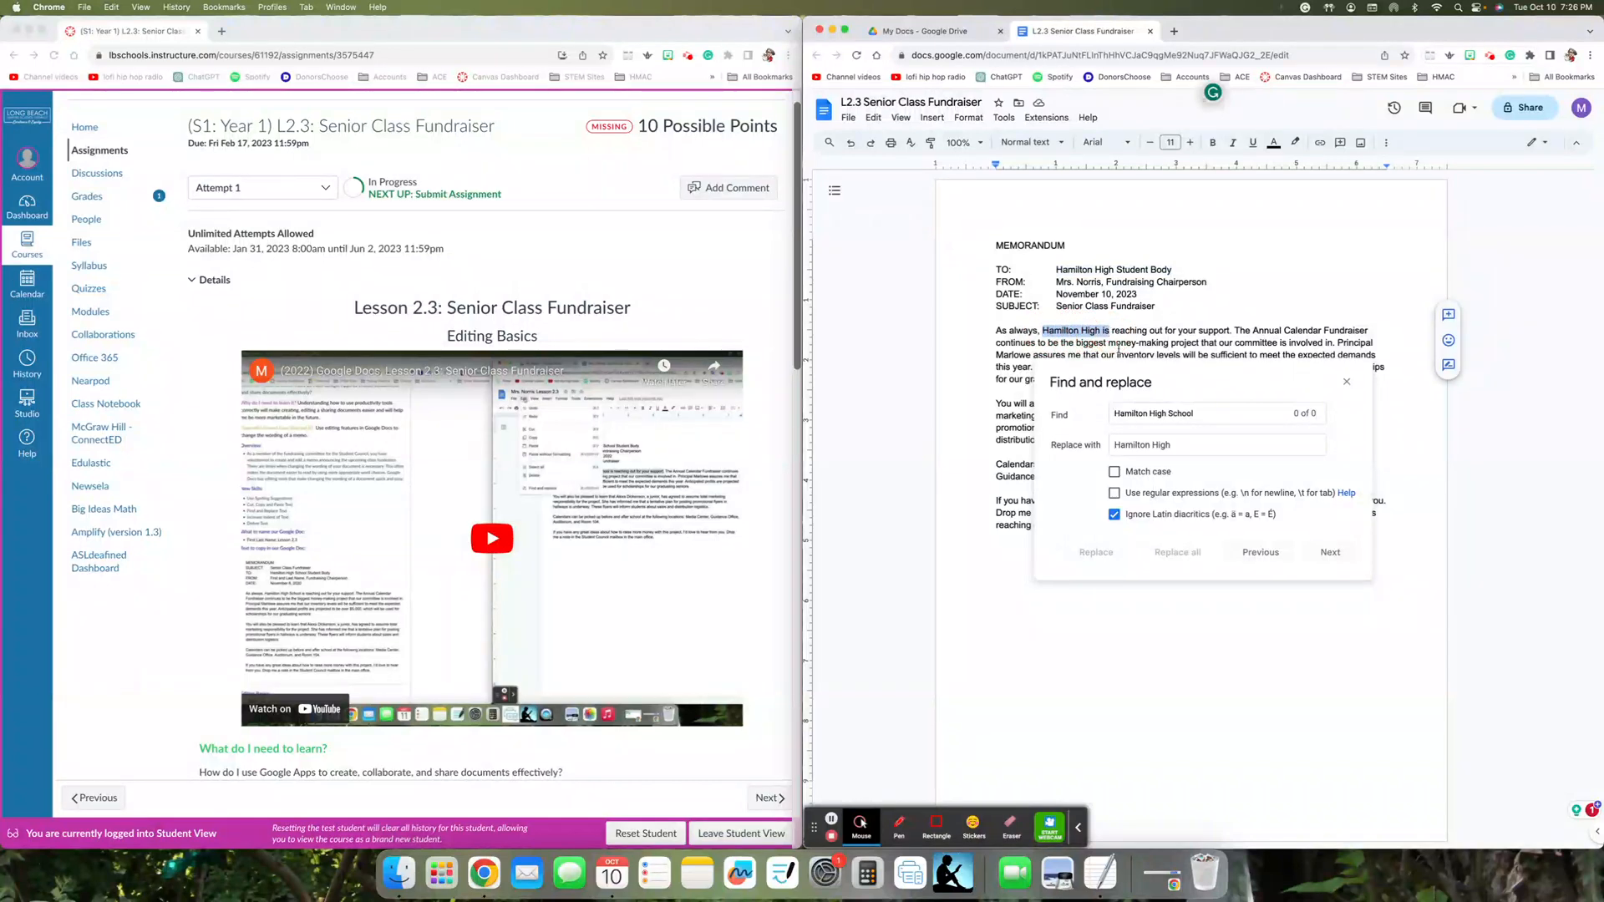
{"action": "left_click", "coordinate": [1347, 384]}
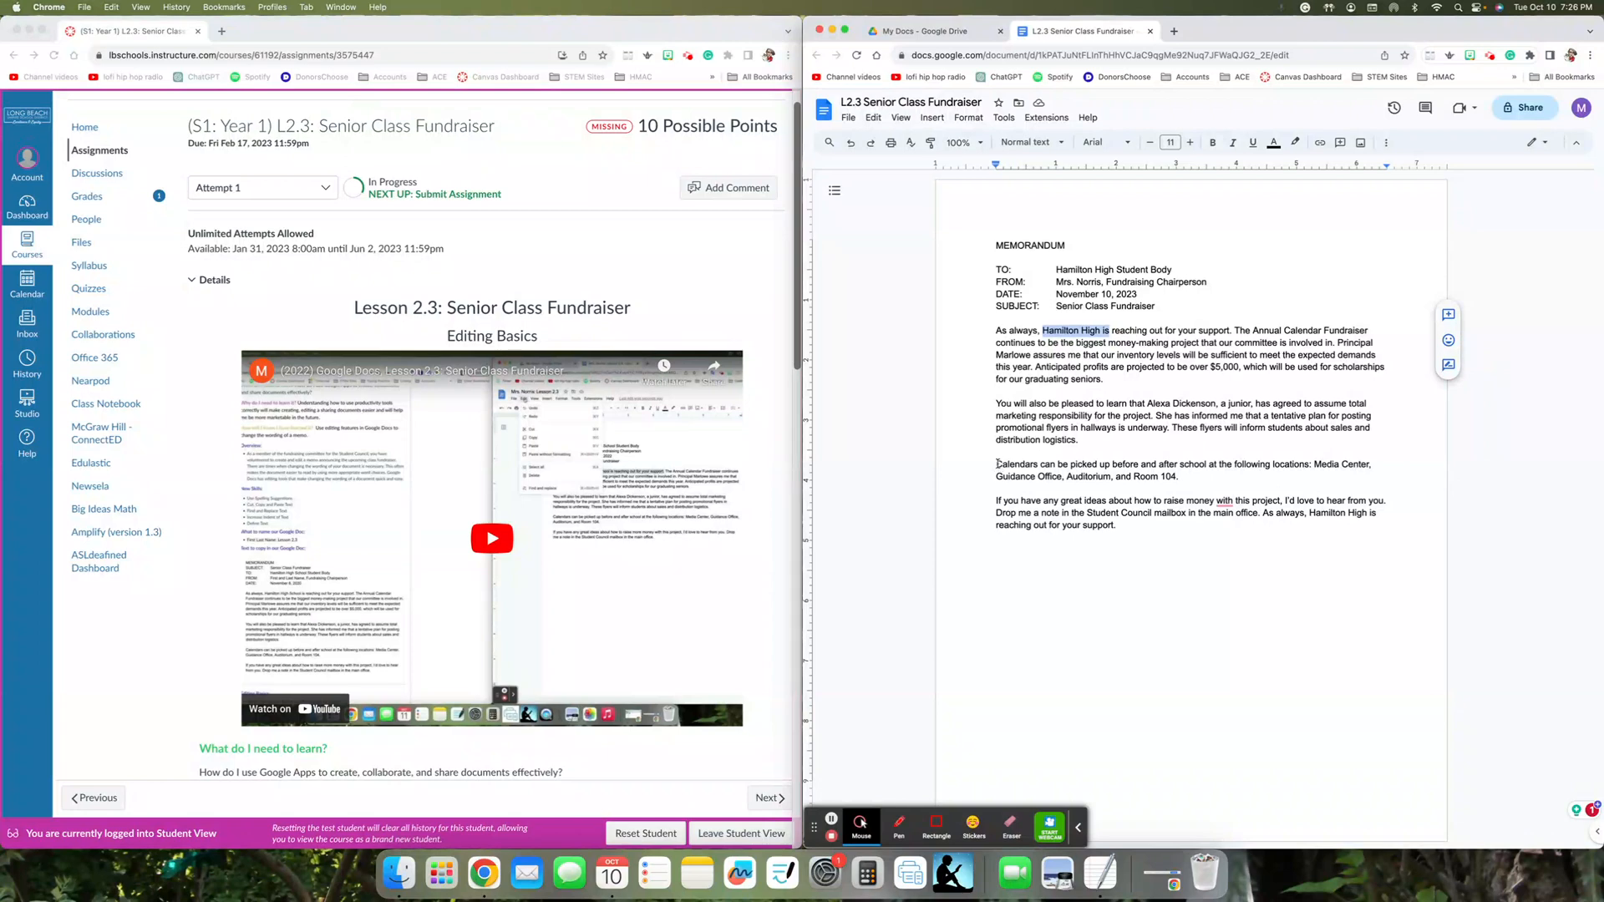
- Increase the indent of the whole paragraph beginning "Calendars can be picked up" by one level
{"action": "left_click_drag", "start_coordinate": [999, 468], "coordinate": [1180, 476]}
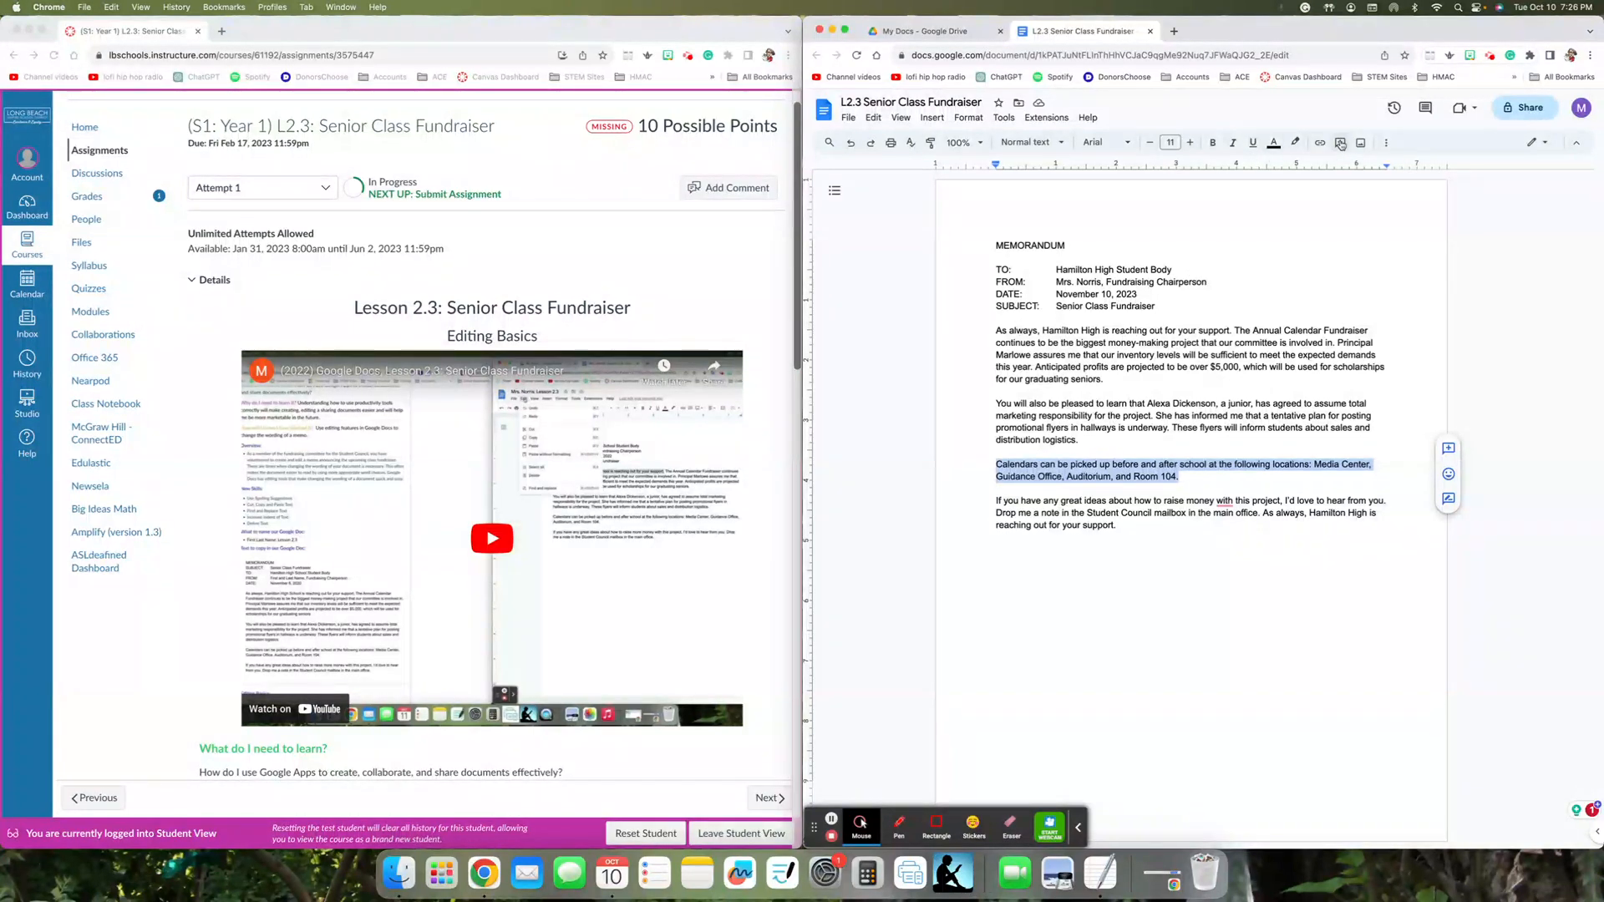
{"action": "left_click", "coordinate": [1385, 146]}
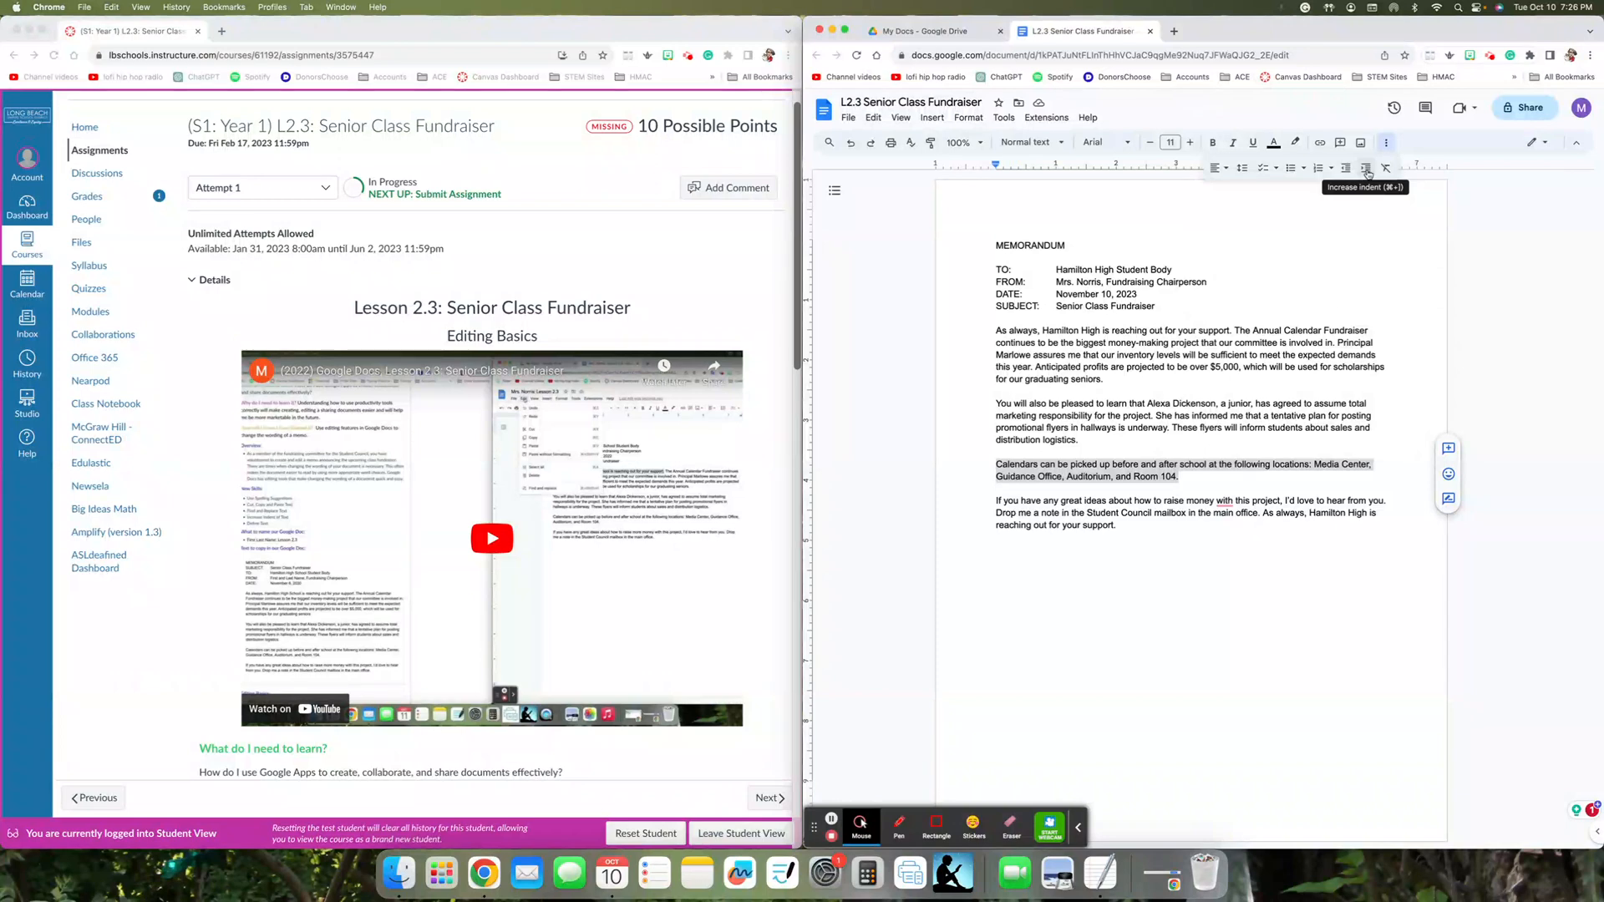
{"action": "left_click", "coordinate": [1368, 173]}
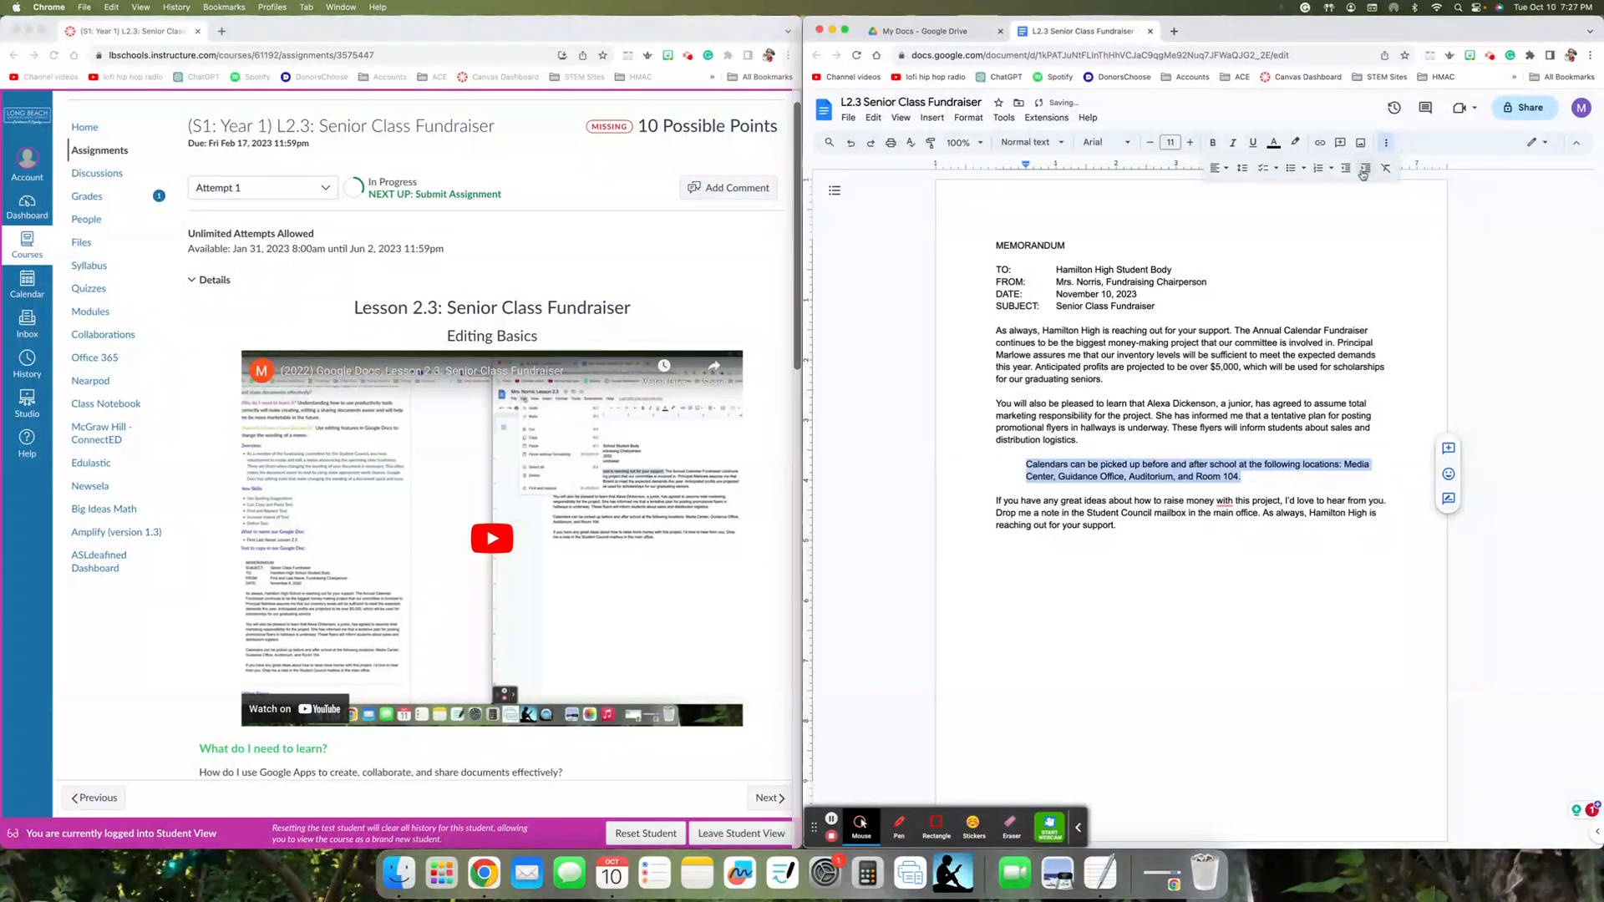
{"action": "left_click", "coordinate": [1348, 171]}
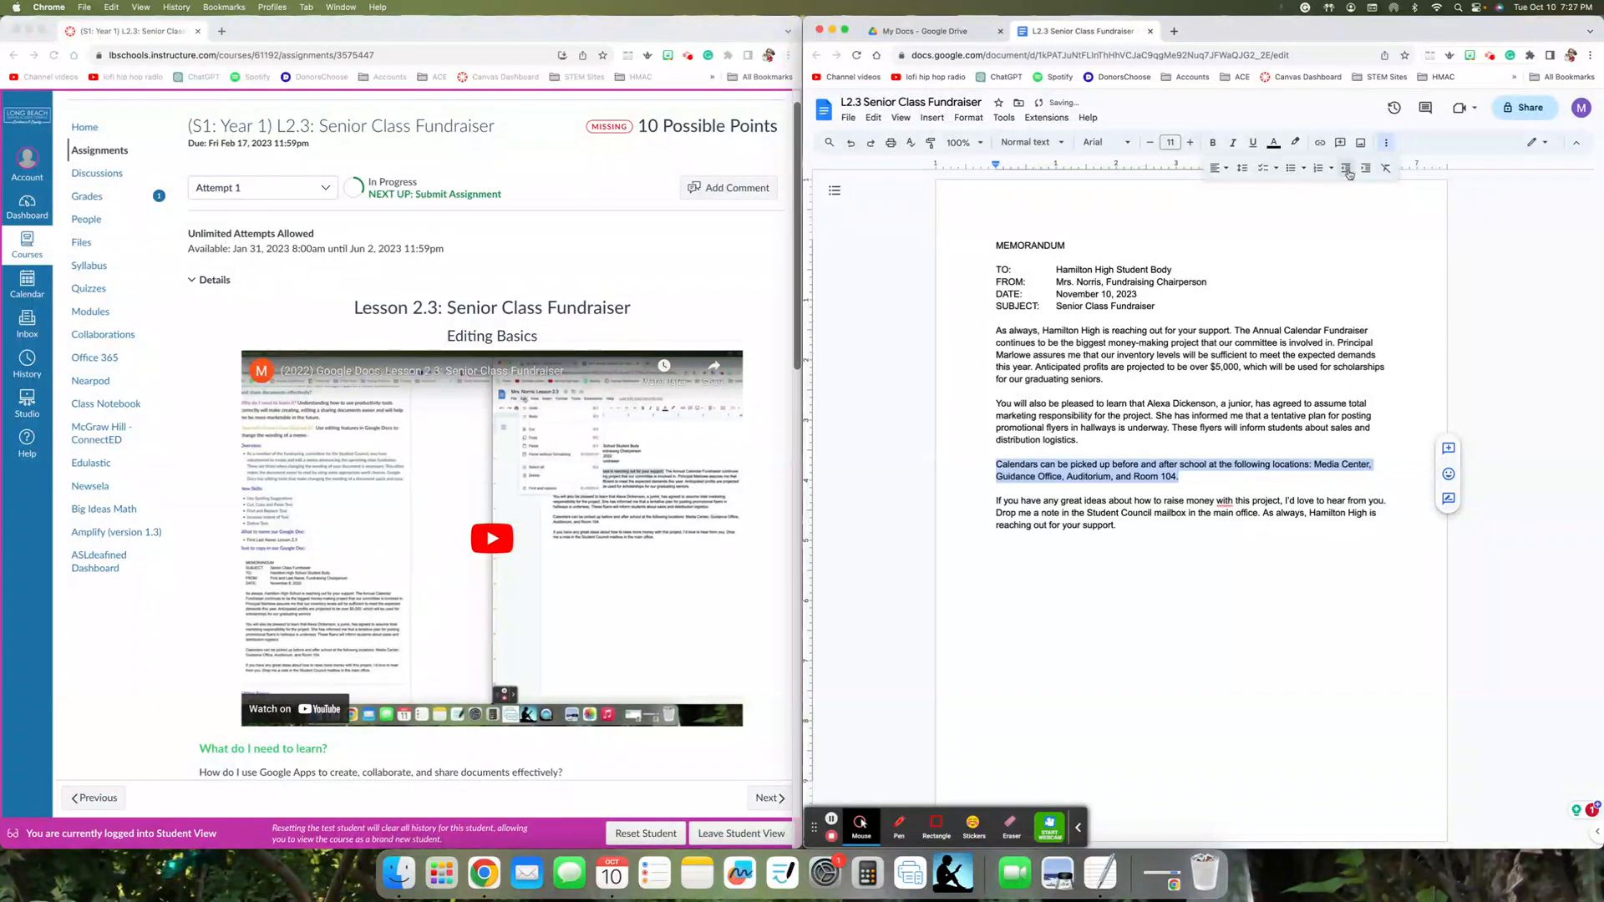
{"action": "left_click", "coordinate": [1365, 170]}
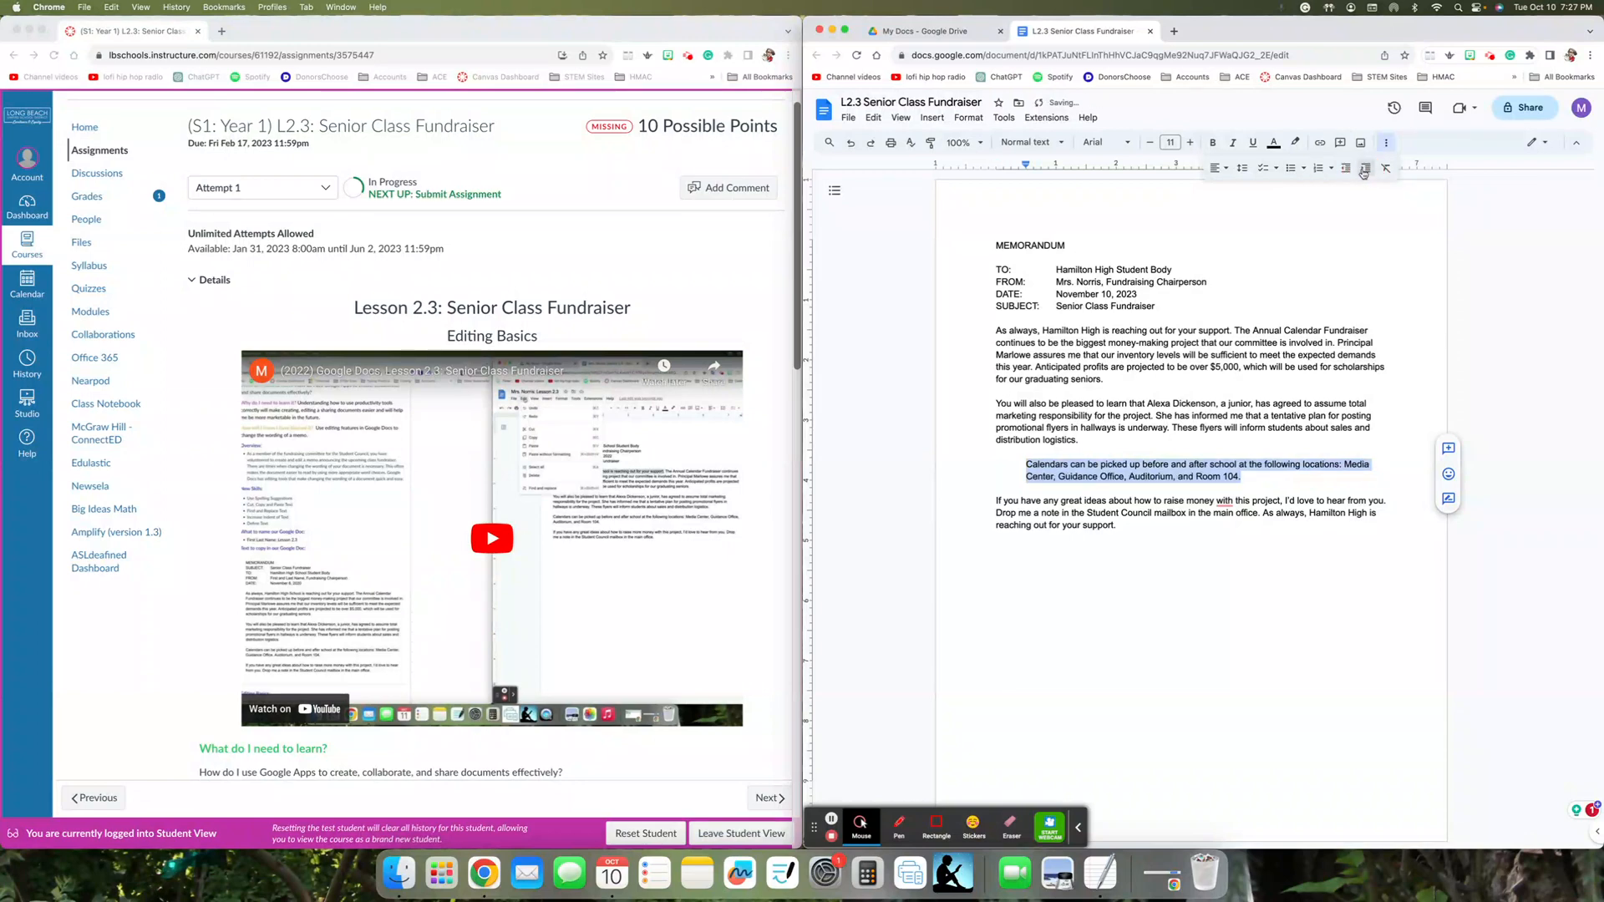
{"action": "left_click", "coordinate": [1349, 172]}
{"action": "left_click", "coordinate": [1368, 171]}
{"action": "left_click", "coordinate": [1082, 377]}
- With the word "inventory" selected, review the available writing tools and view Explore, closing it again
{"action": "double_click", "coordinate": [1136, 355]}
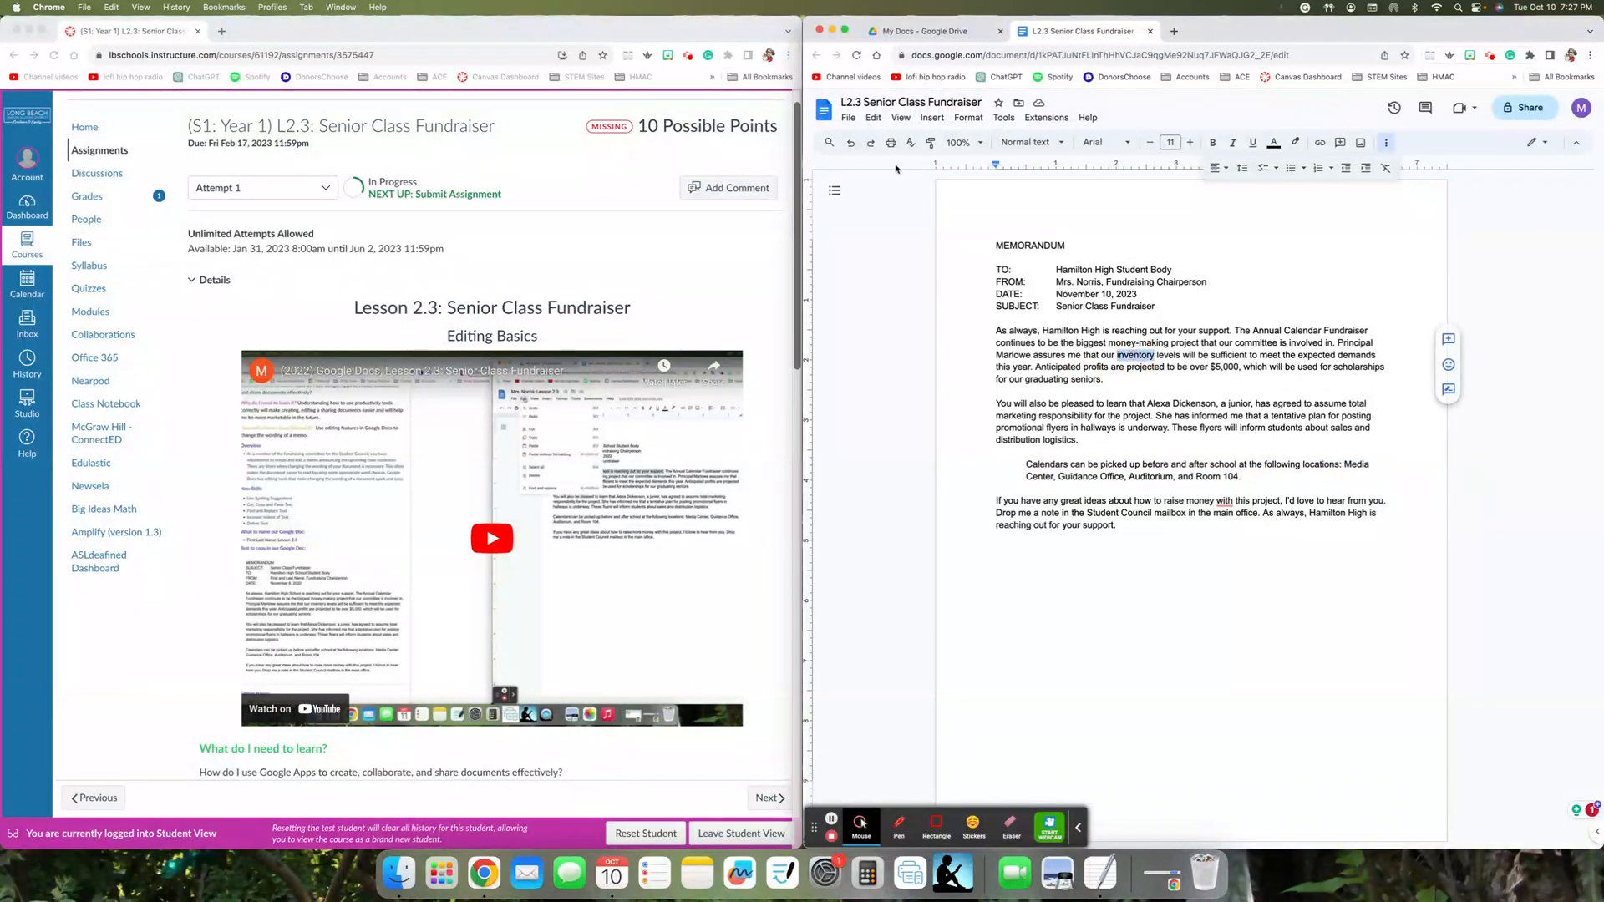
{"action": "left_click", "coordinate": [998, 119]}
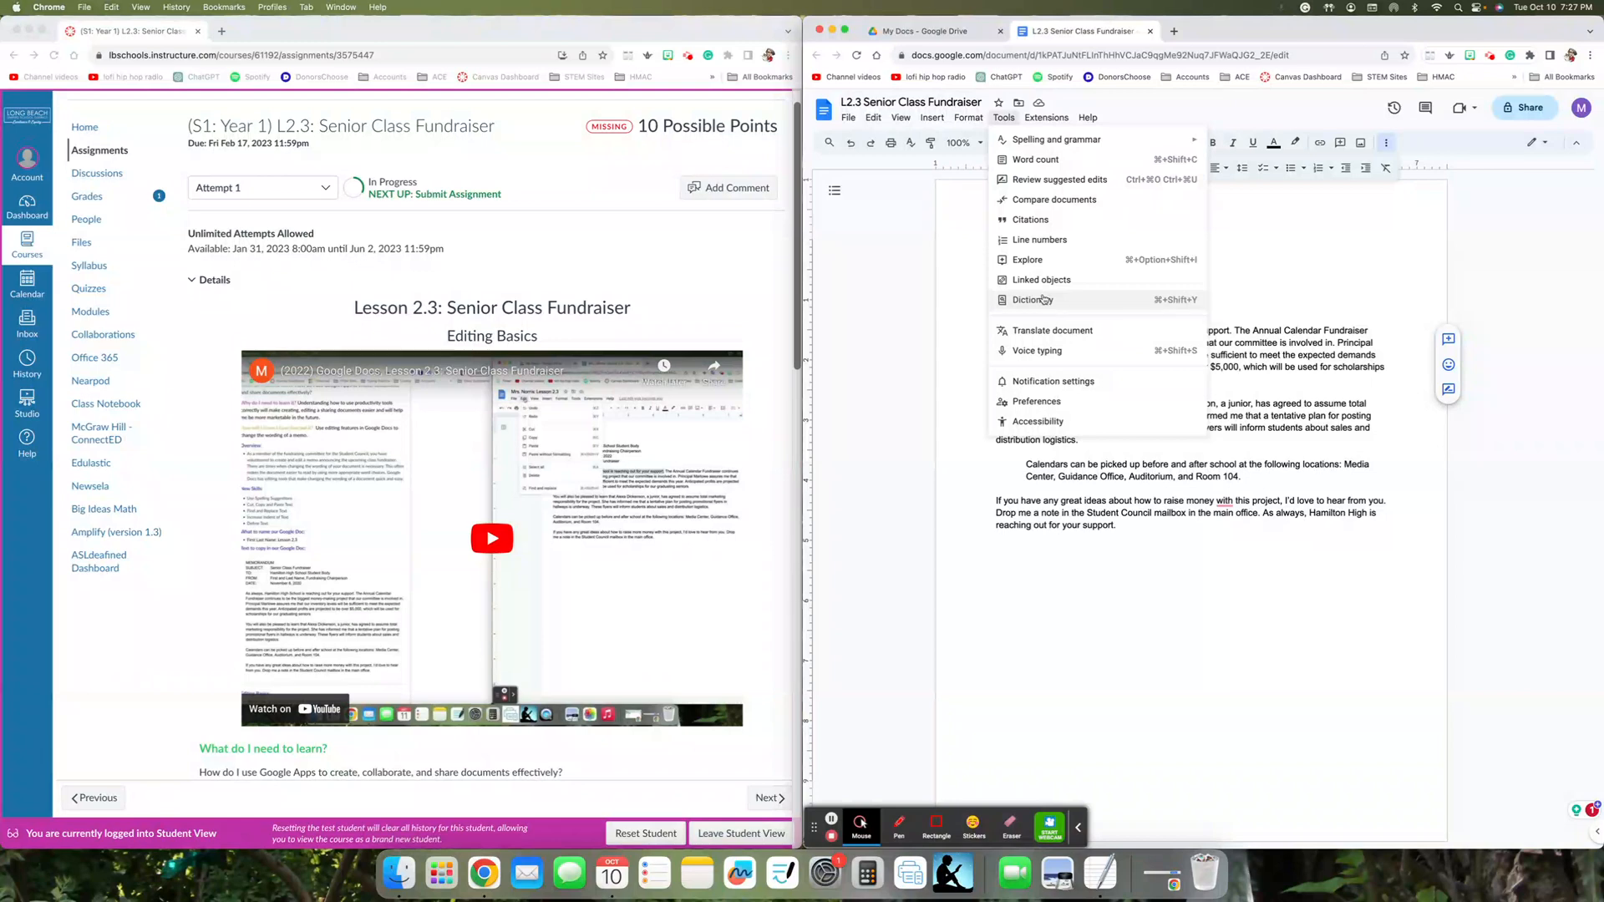
{"action": "mouse_move", "coordinate": [1058, 145]}
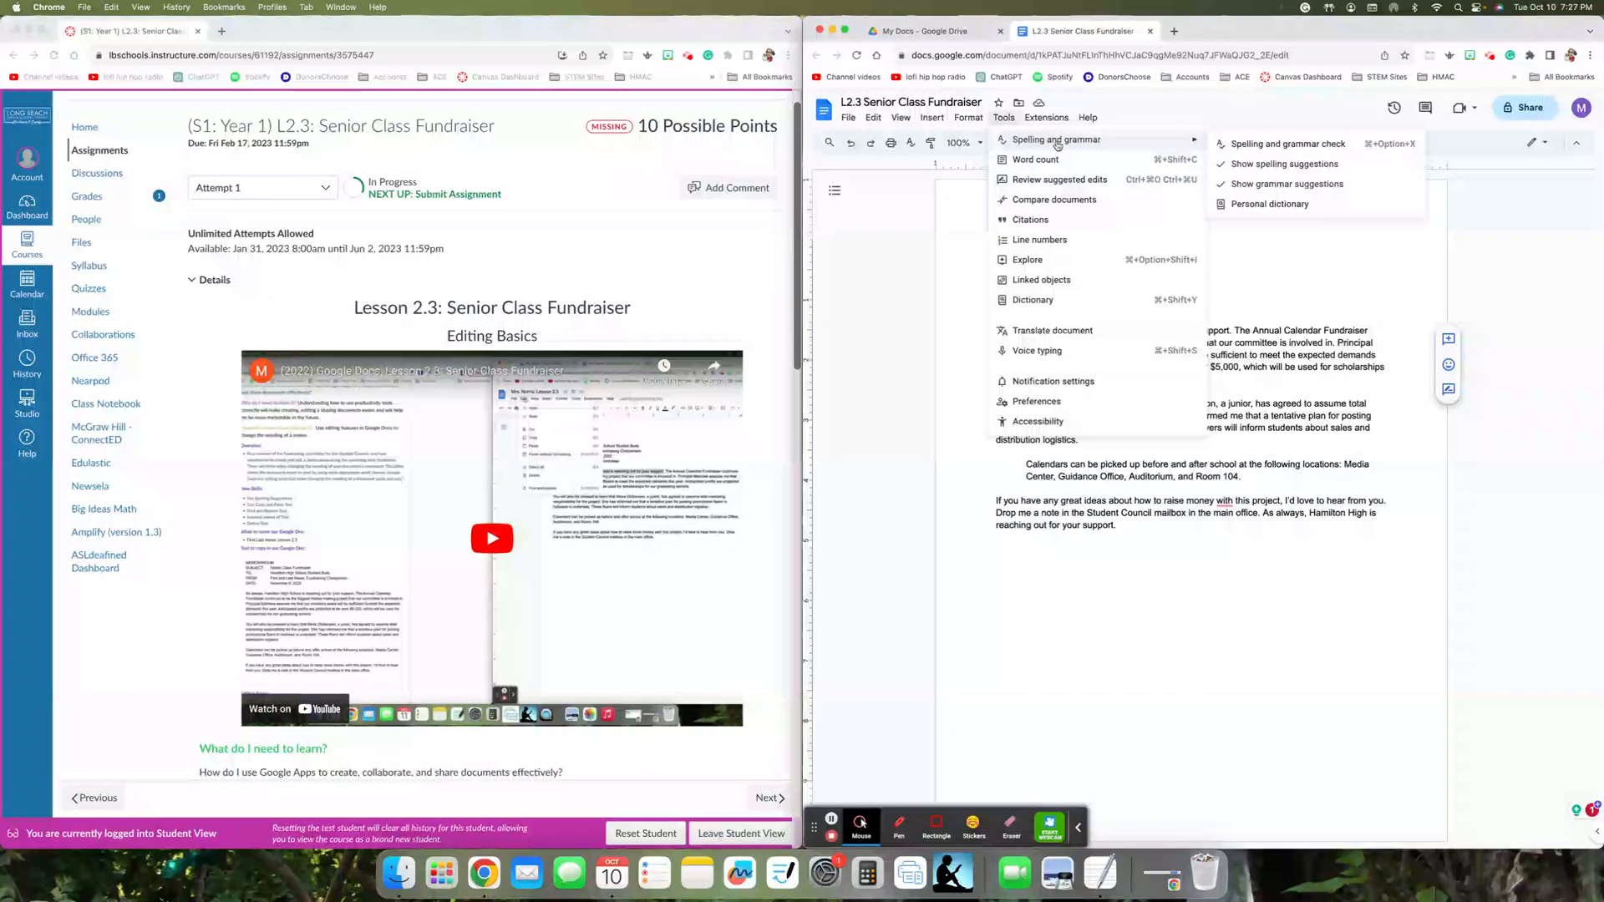
{"action": "left_click", "coordinate": [1069, 260]}
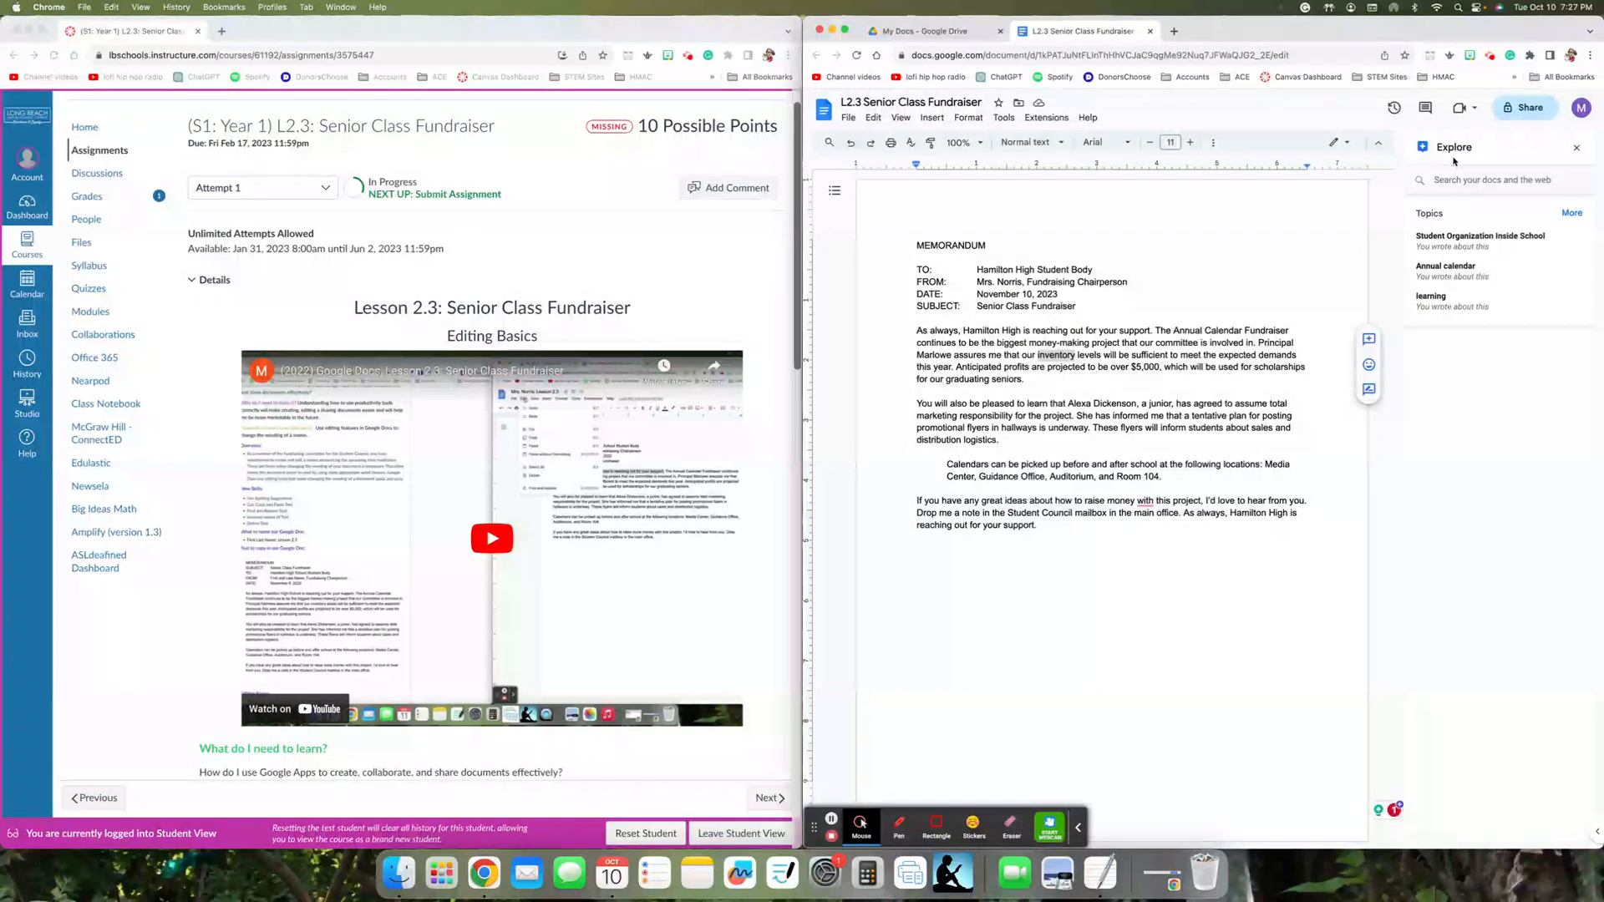
{"action": "left_click", "coordinate": [1576, 148]}
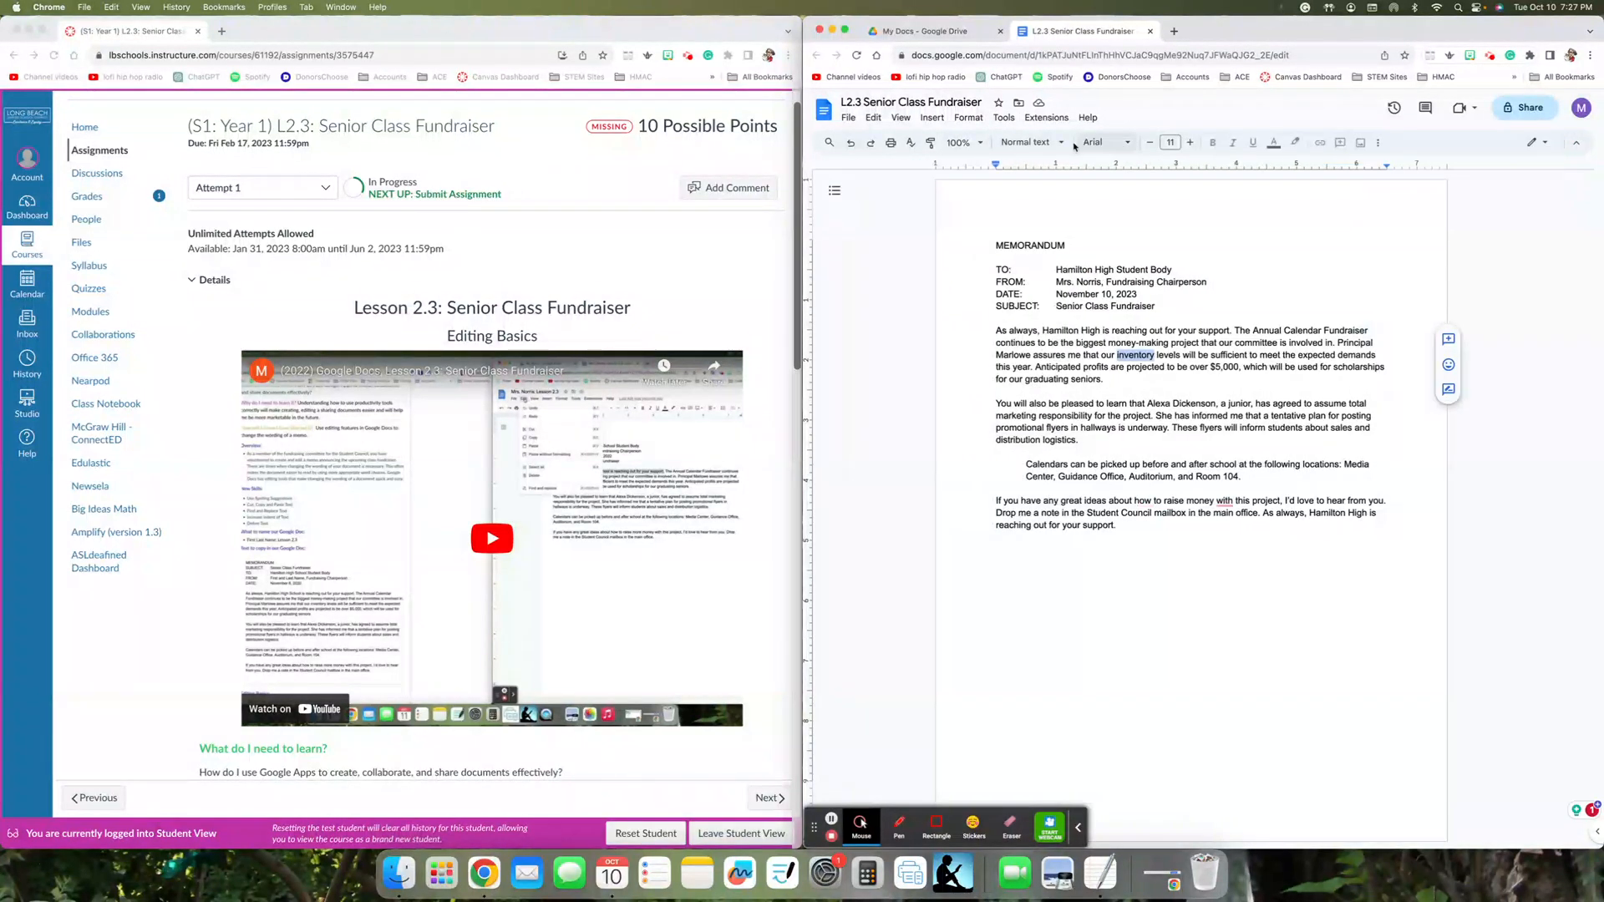
{"action": "left_click", "coordinate": [1004, 118]}
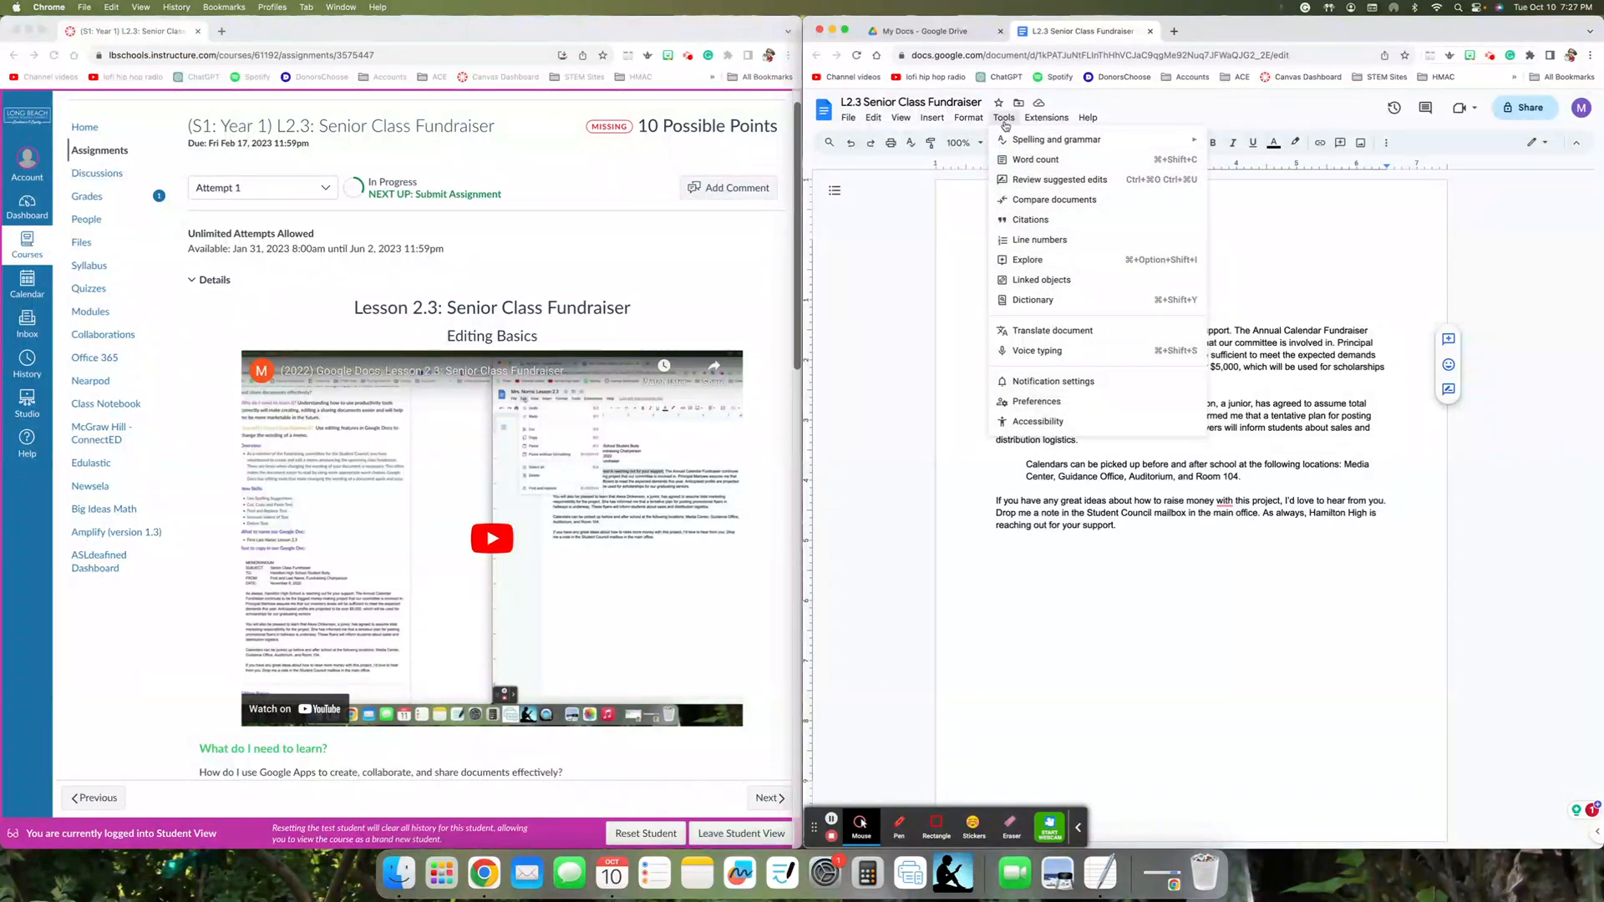
{"action": "left_click", "coordinate": [951, 217]}
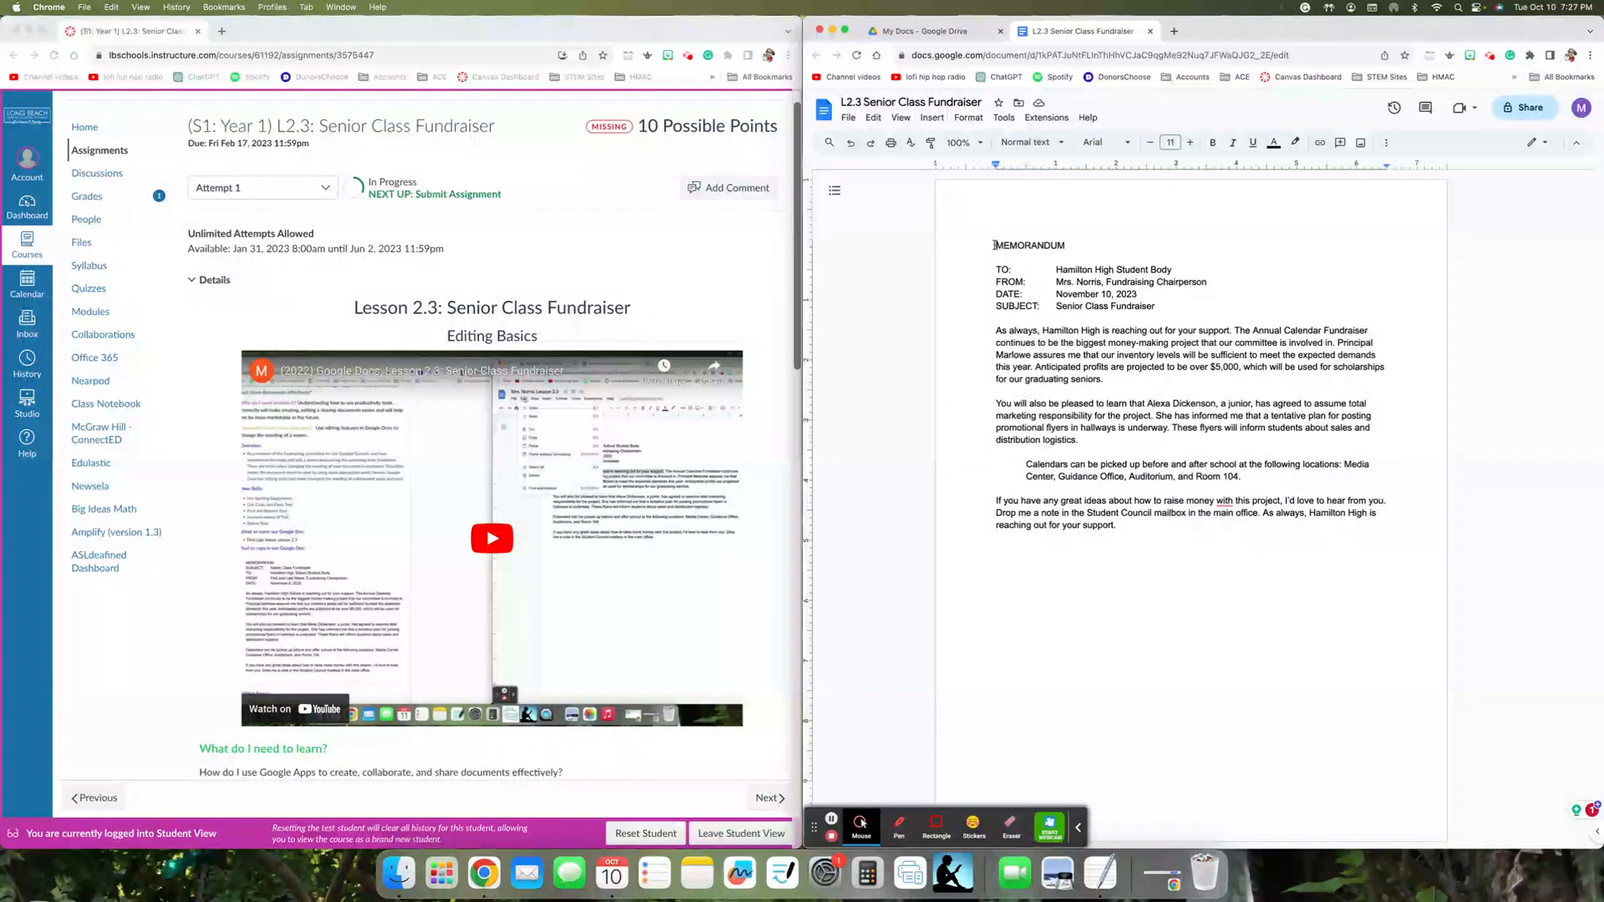
- Make the MEMORANDUM heading bold and center it on the page
{"action": "left_click_drag", "start_coordinate": [997, 245], "coordinate": [1066, 245]}
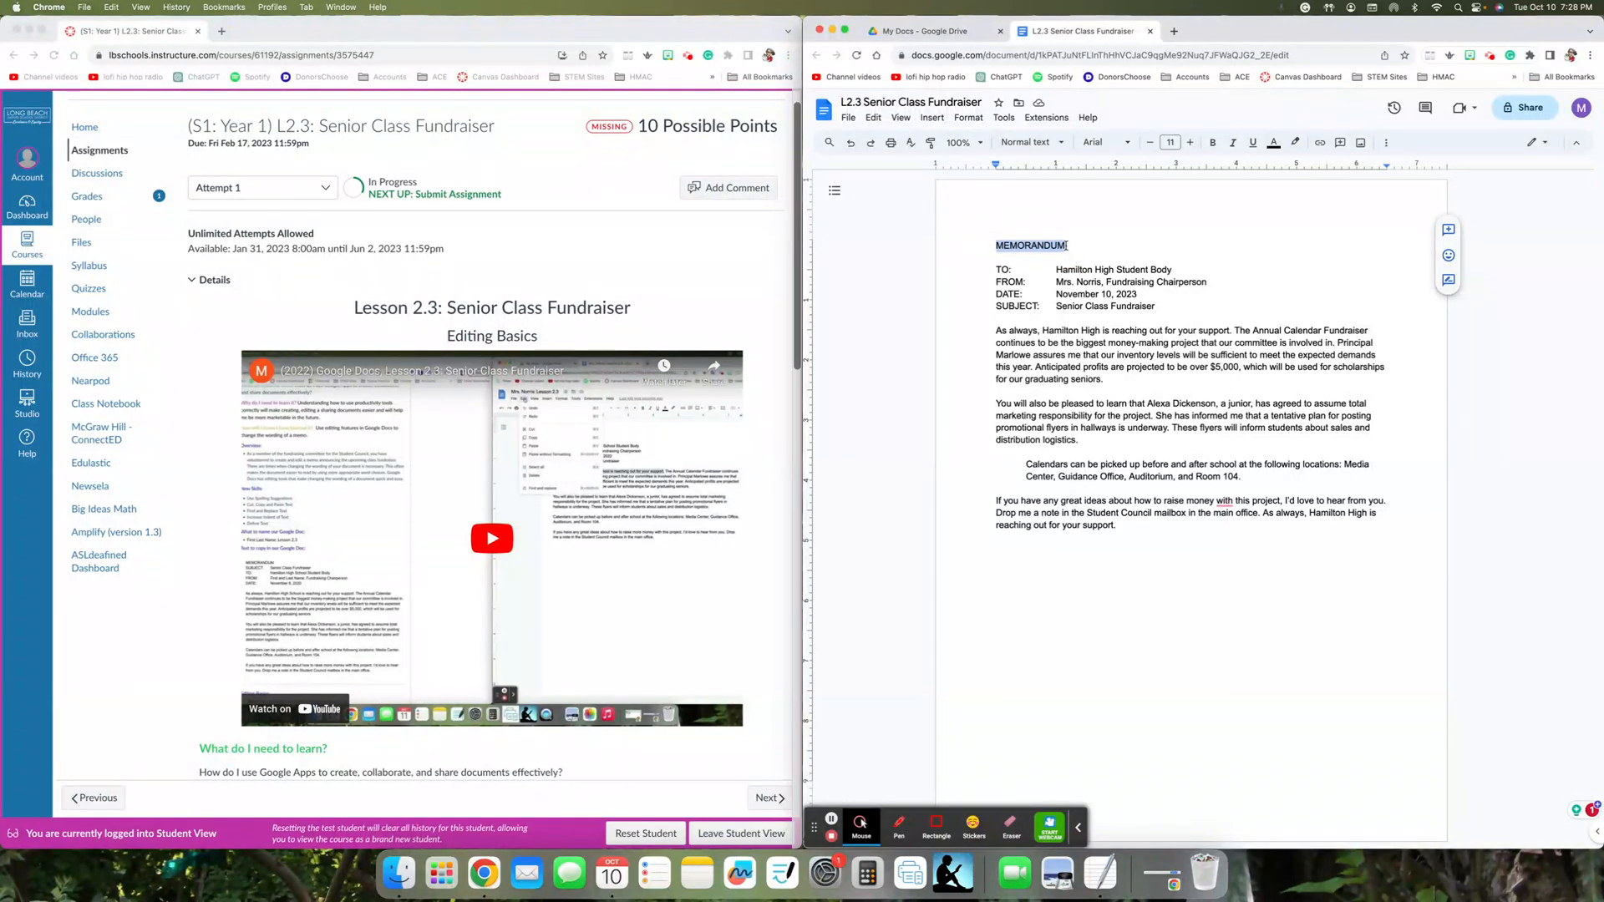
{"action": "key", "text": "super+b"}
{"action": "key", "text": "super+b"}
{"action": "left_click", "coordinate": [1211, 146]}
{"action": "left_click", "coordinate": [1386, 143]}
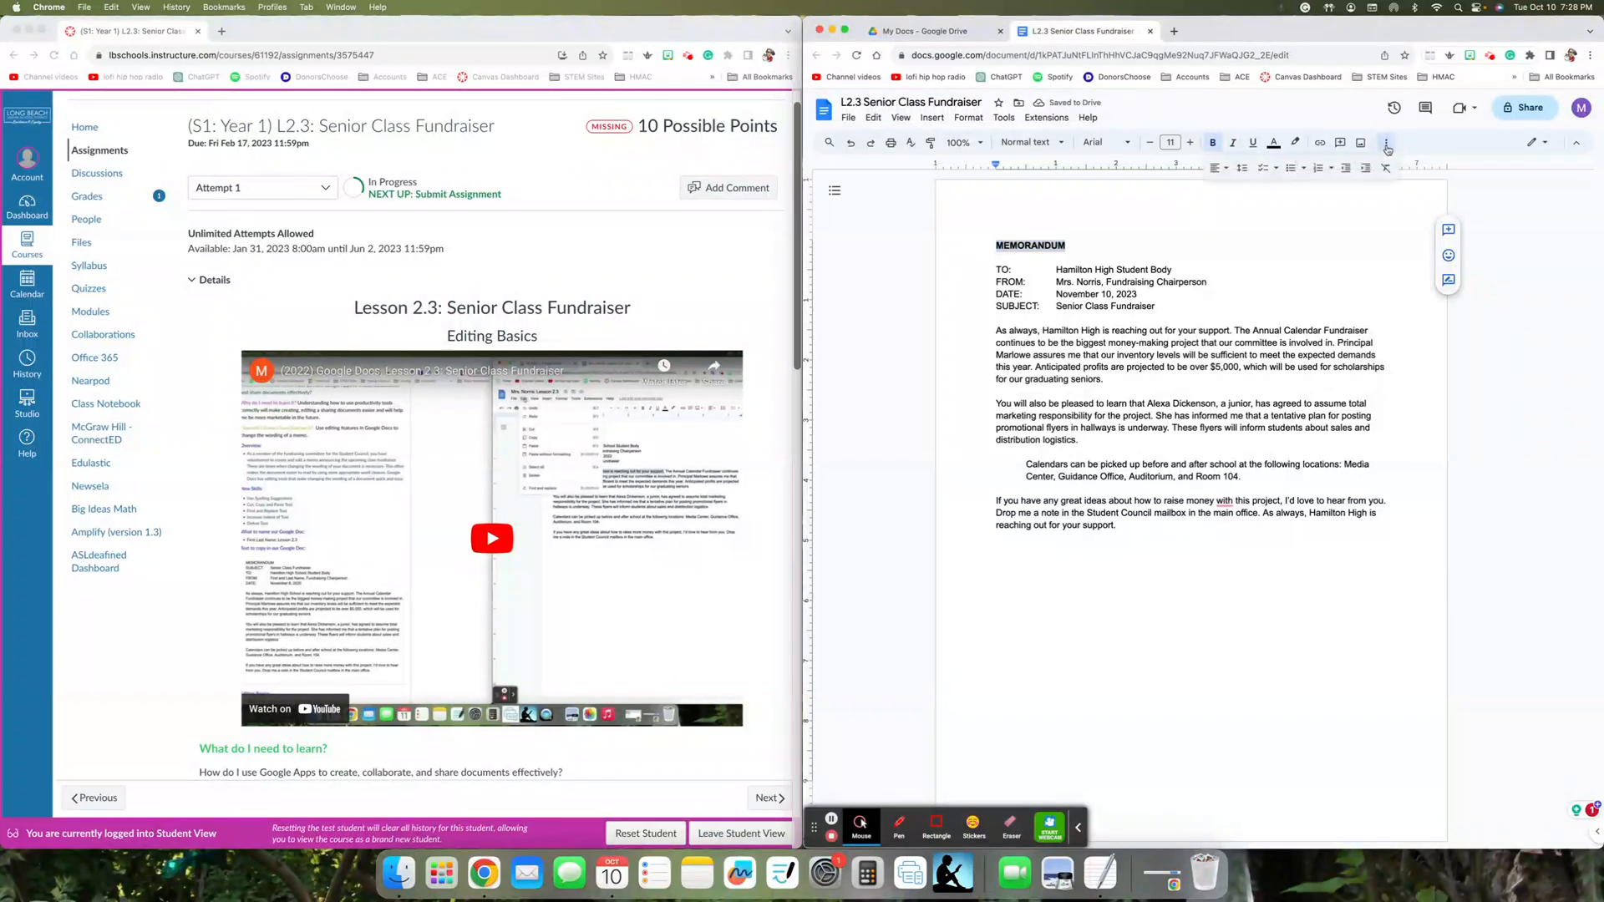
{"action": "left_click", "coordinate": [1216, 168]}
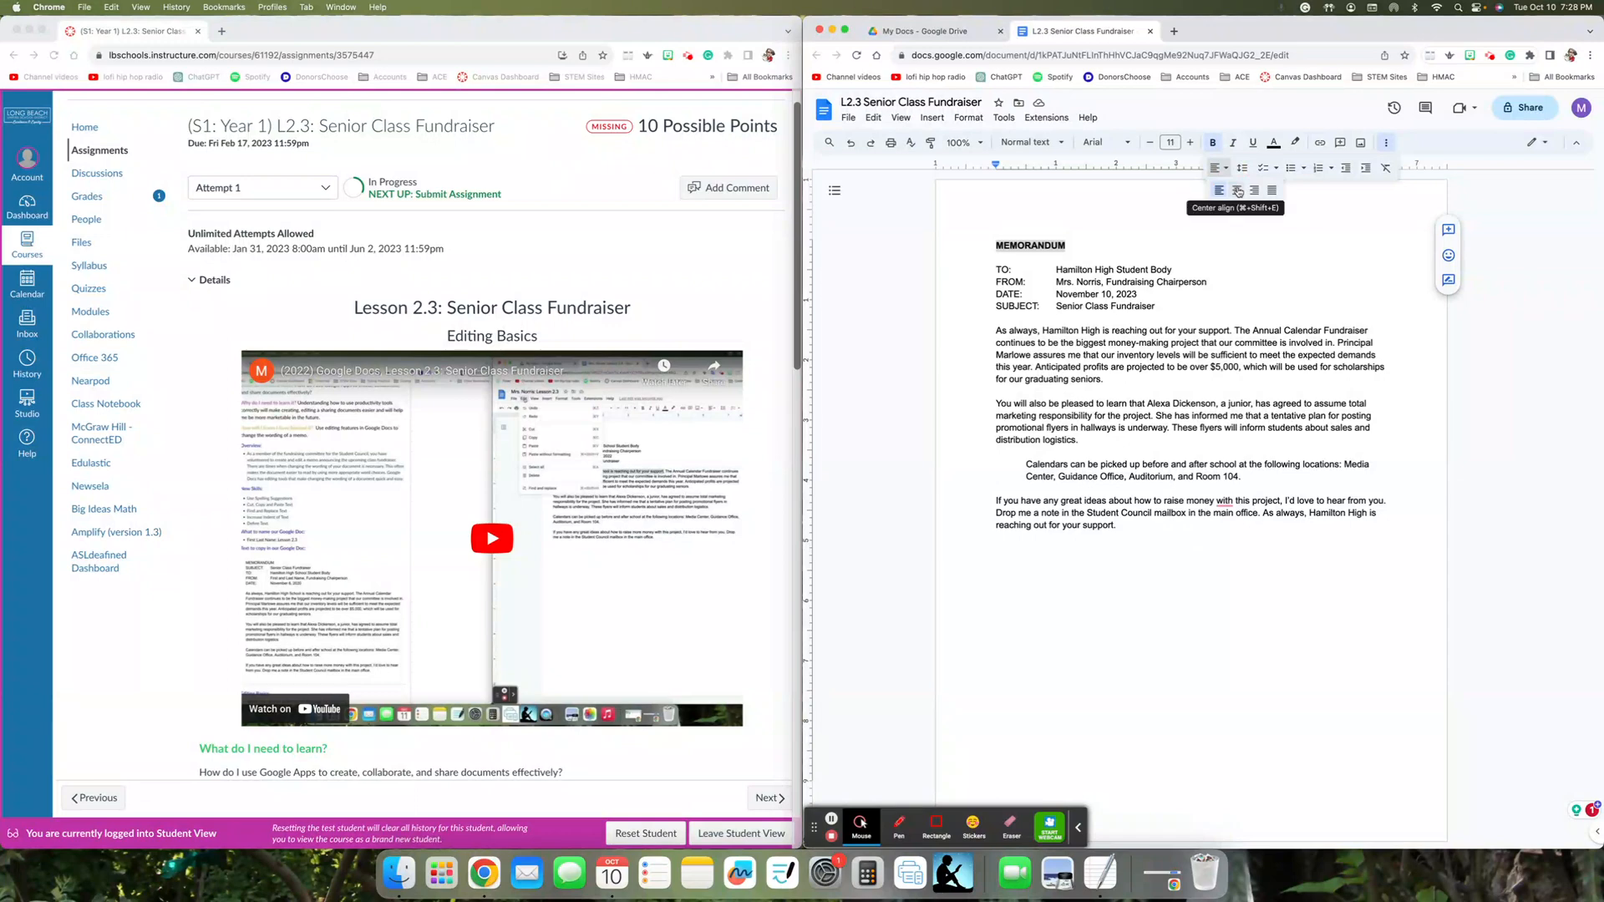
{"action": "left_click", "coordinate": [1237, 192]}
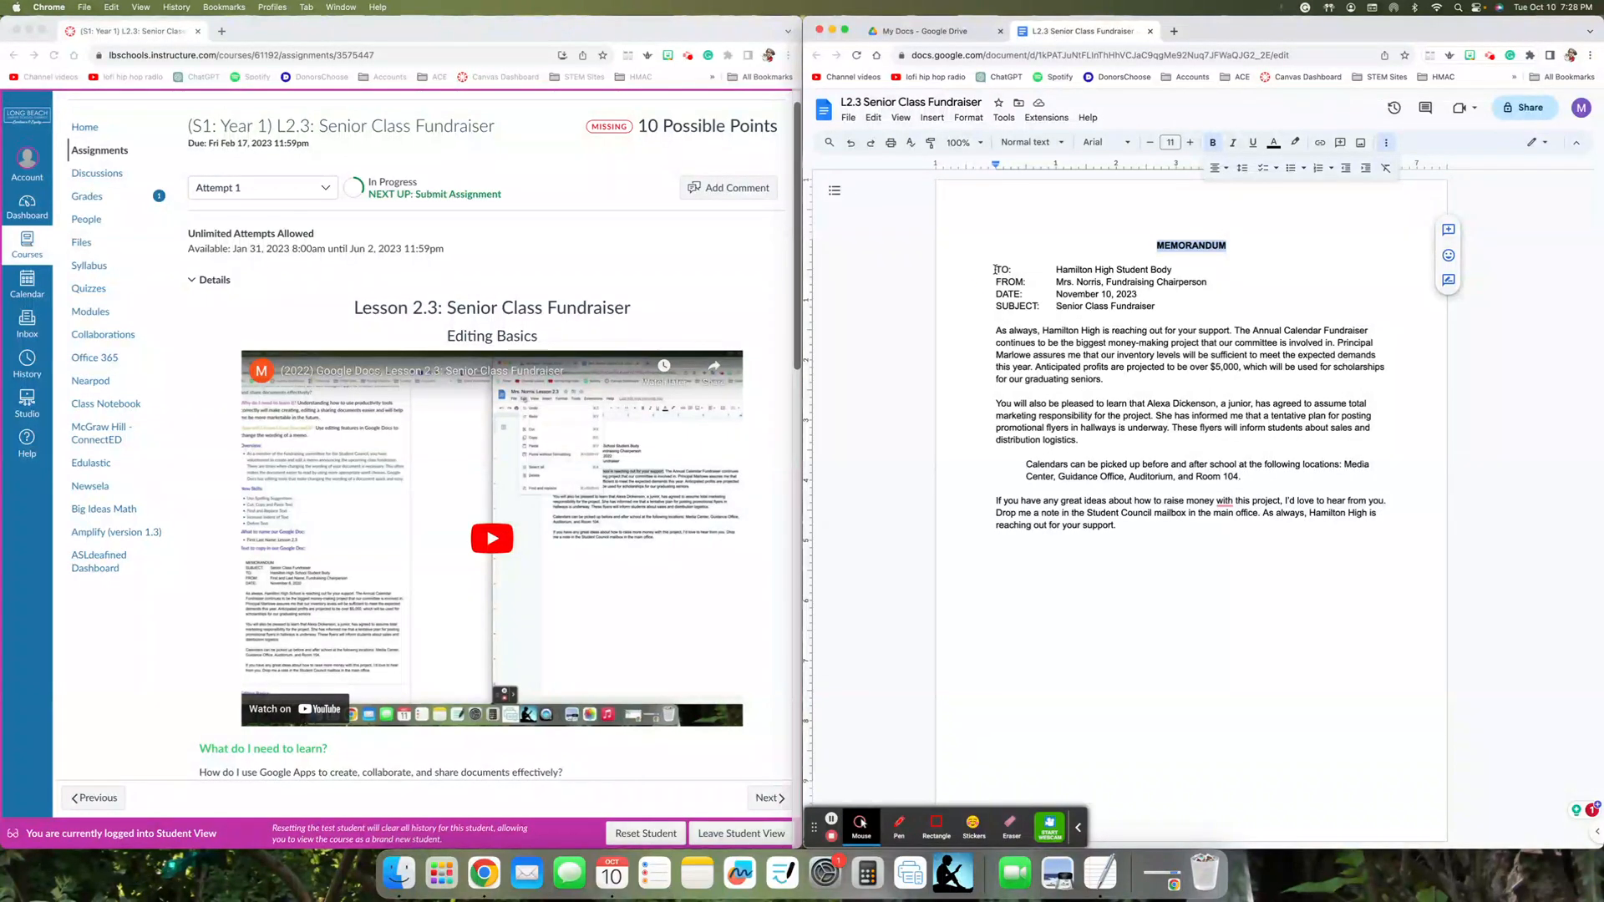
- Apply double line spacing to the four memo header lines from TO through SUBJECT, and clear the selection
{"action": "left_click_drag", "start_coordinate": [998, 270], "coordinate": [1163, 307]}
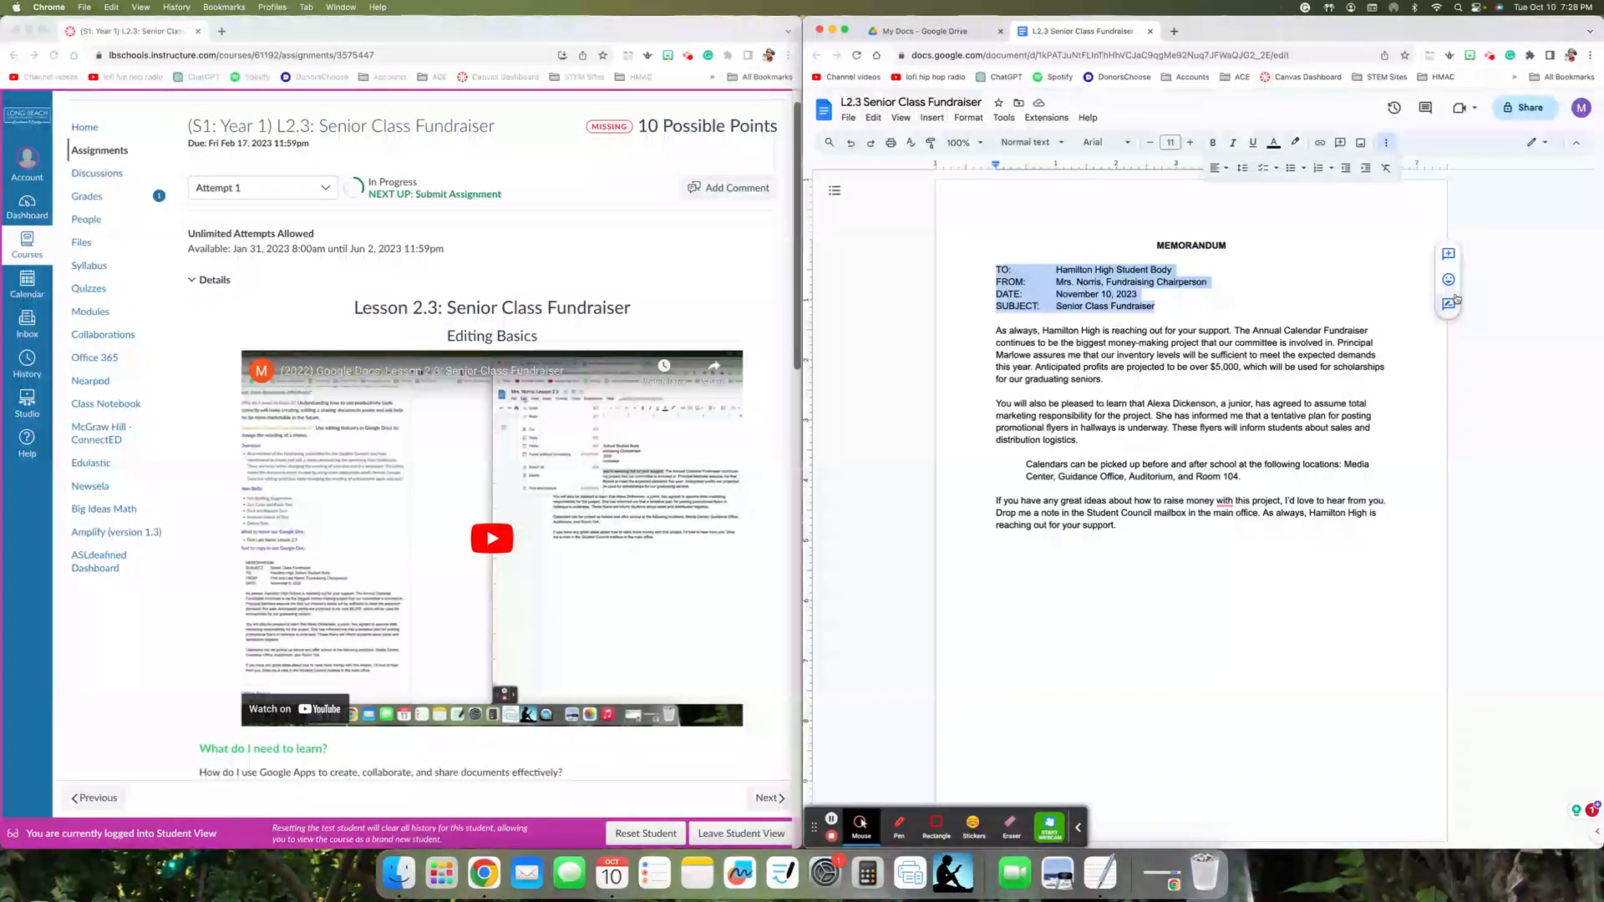
{"action": "left_click", "coordinate": [1244, 169]}
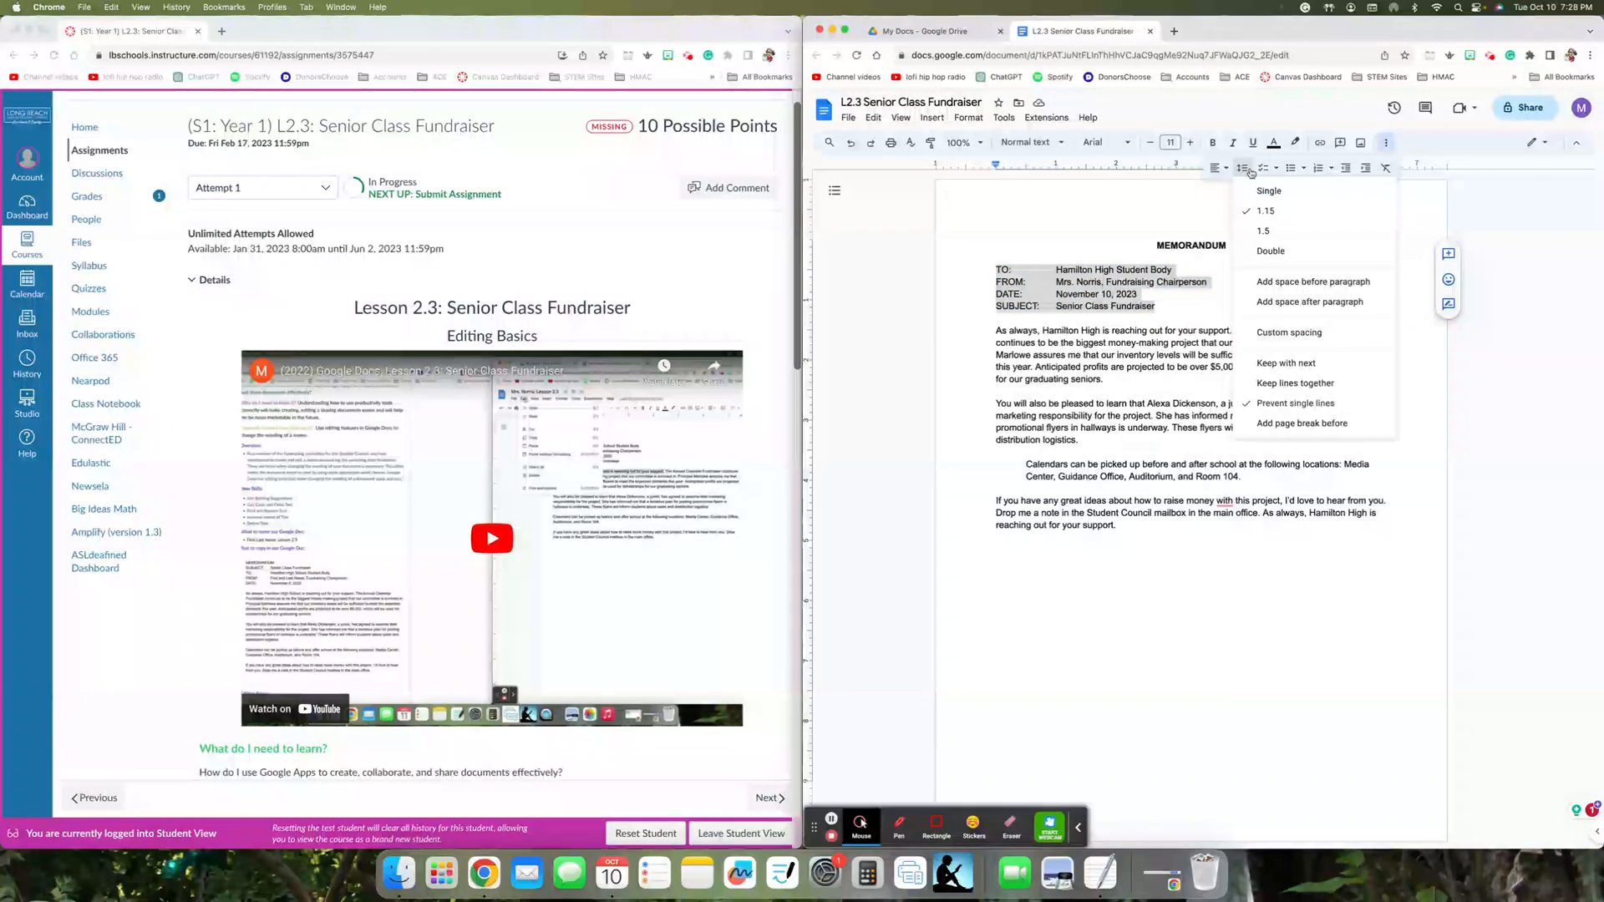
{"action": "left_click", "coordinate": [1271, 252]}
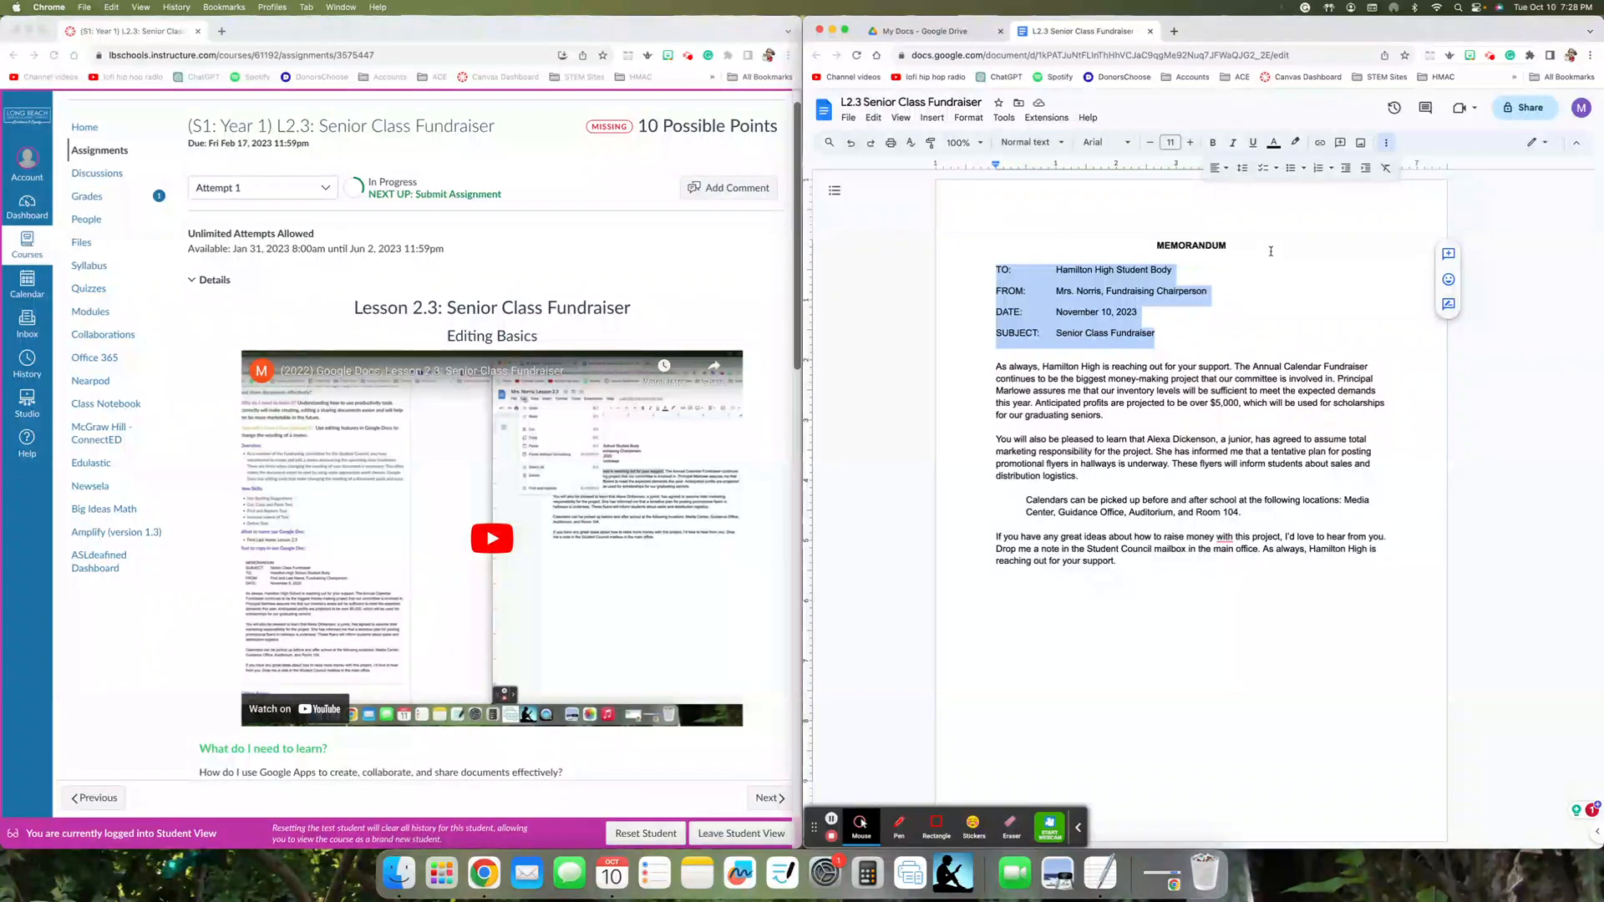
{"action": "left_click", "coordinate": [863, 196]}
- Download the memo as a PDF document and narrow the document's browser window to expose the desktop files
{"action": "left_click", "coordinate": [848, 118]}
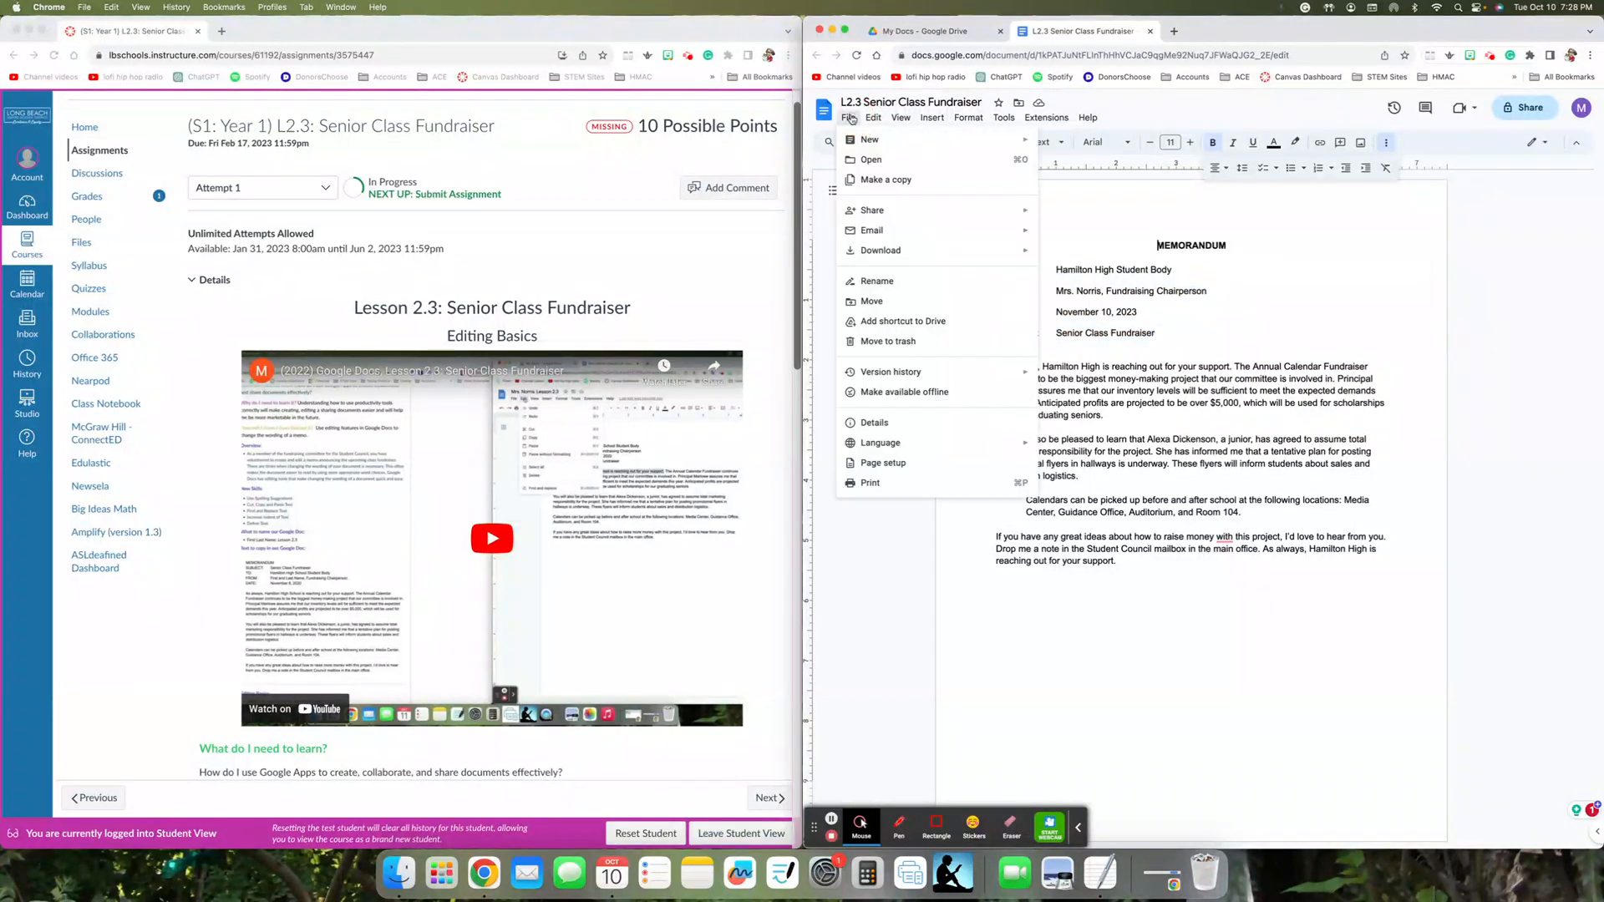
{"action": "mouse_move", "coordinate": [873, 118]}
{"action": "mouse_move", "coordinate": [909, 253]}
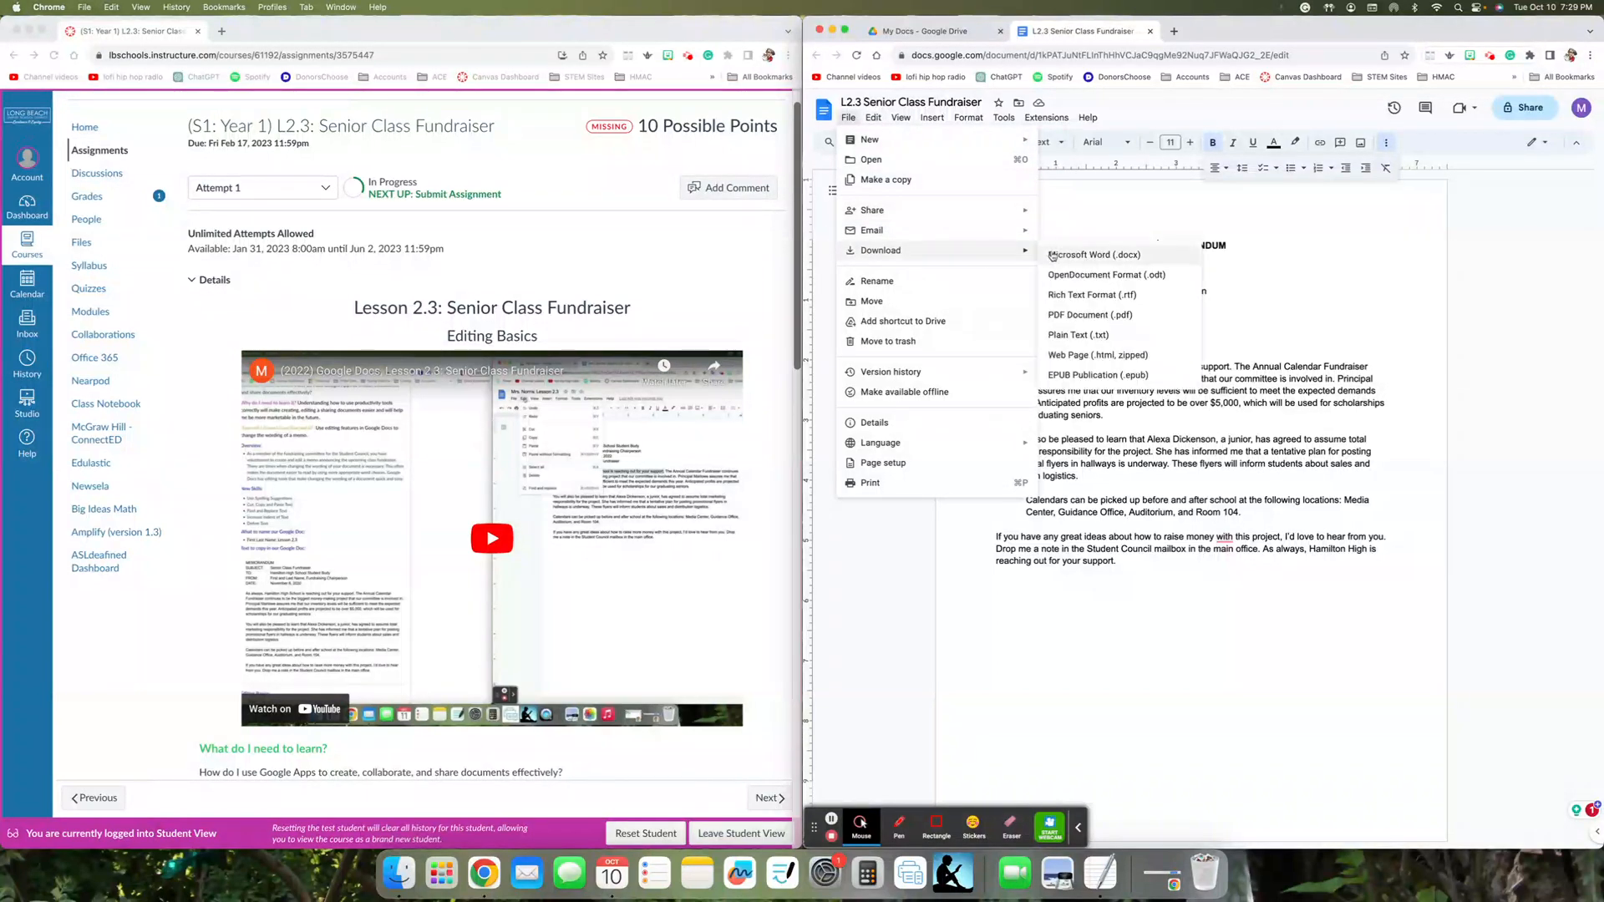
{"action": "left_click", "coordinate": [1079, 311]}
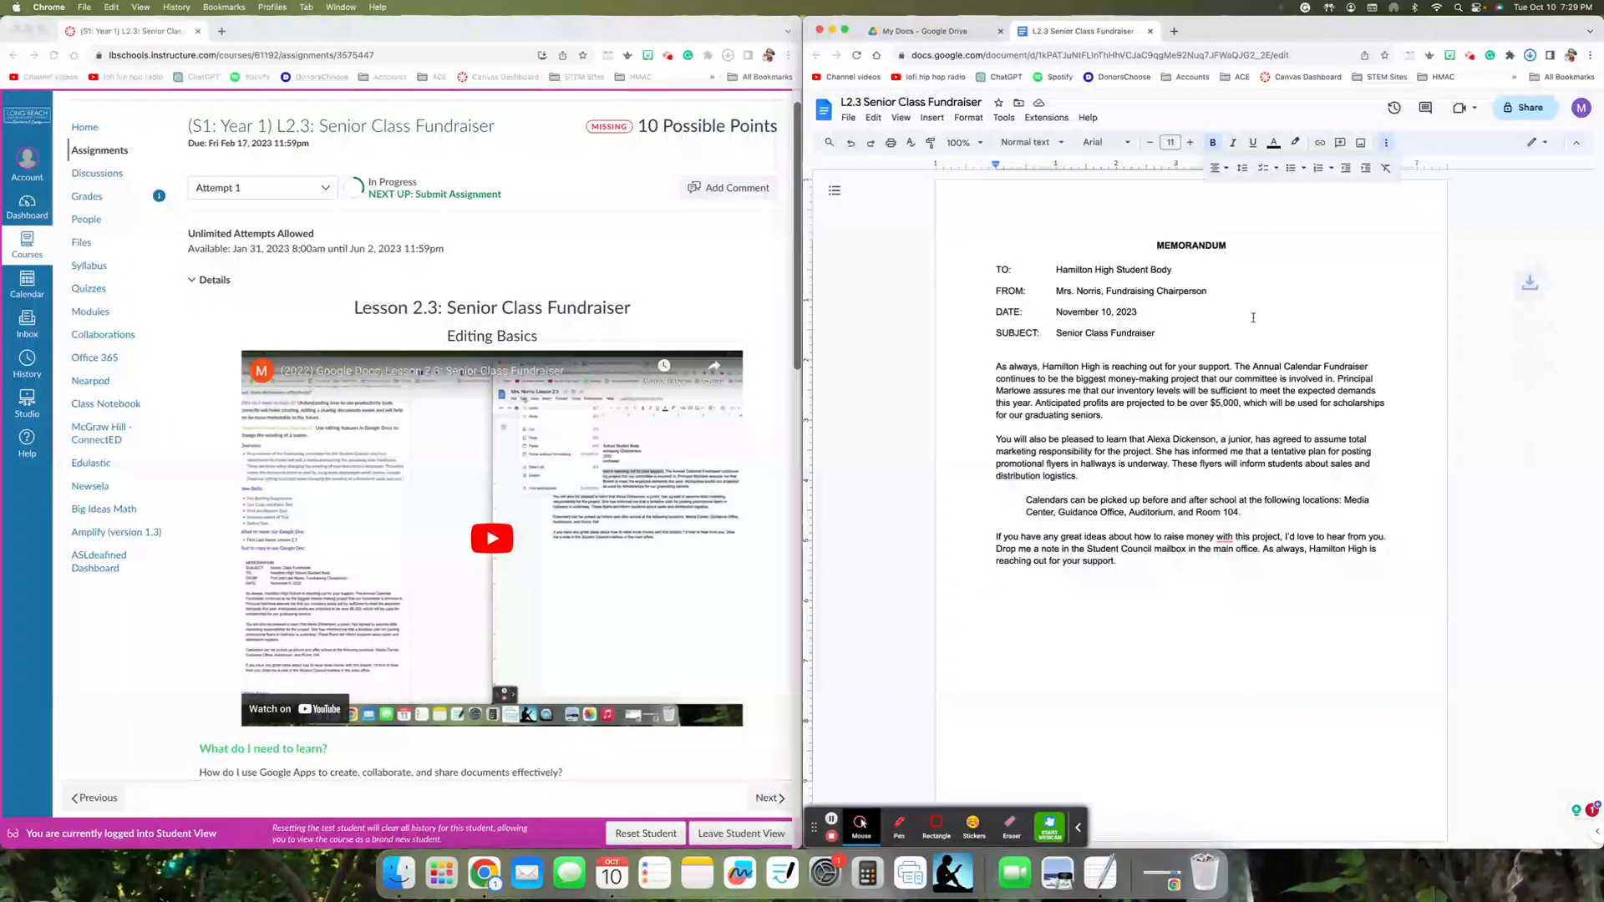
{"action": "left_click_drag", "start_coordinate": [1602, 264], "coordinate": [1521, 253]}
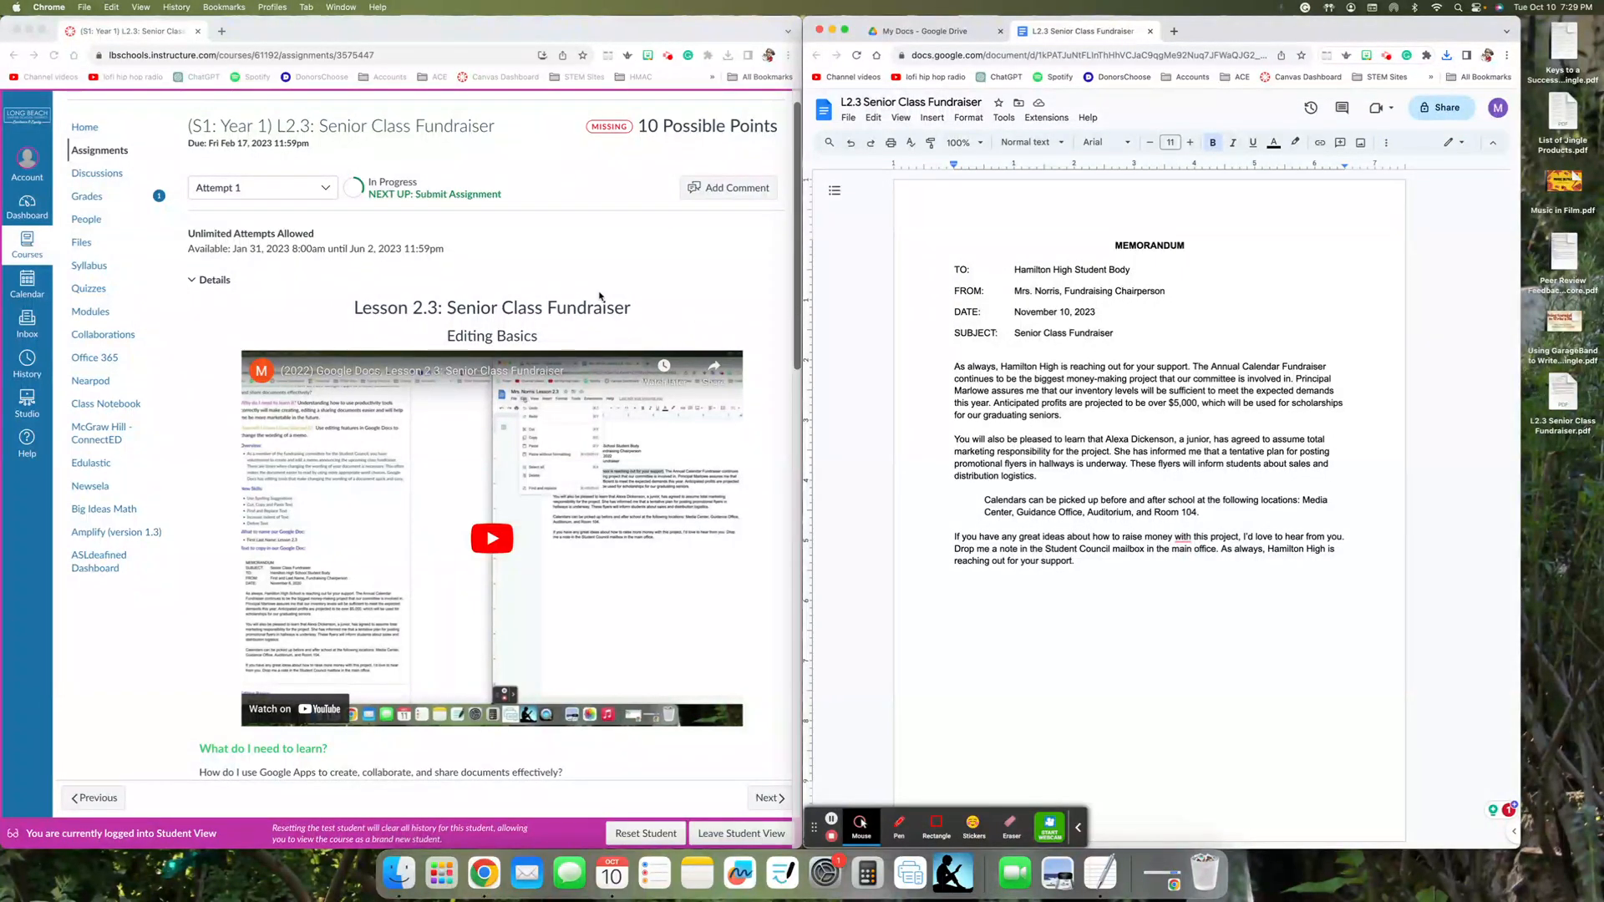
{"action": "left_click", "coordinate": [676, 812]}
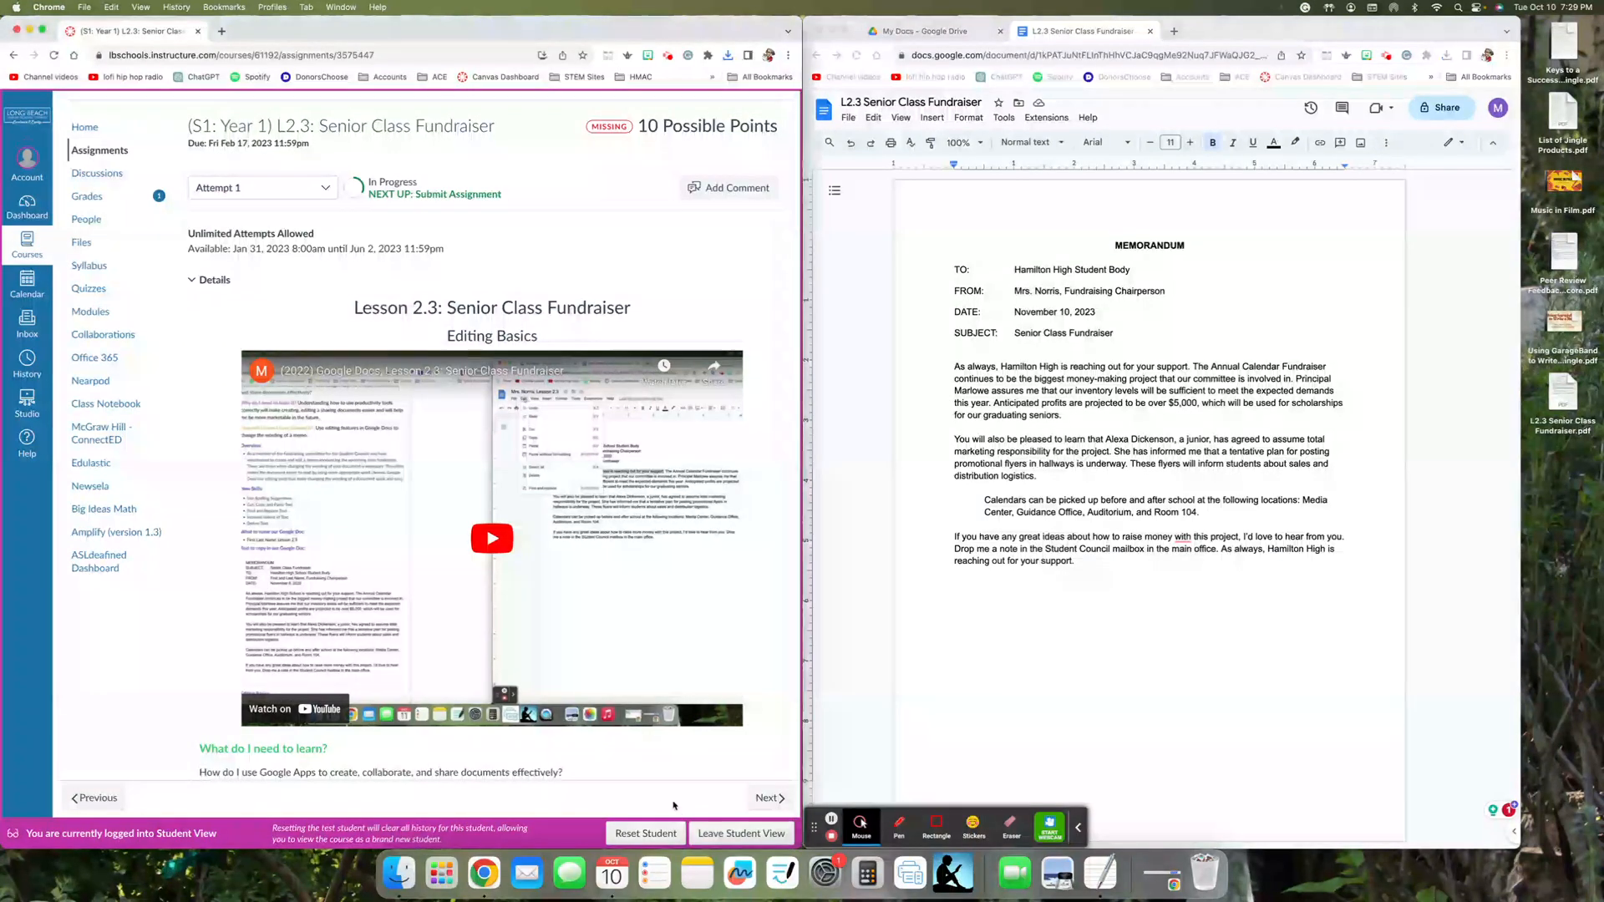
{"action": "scroll", "coordinate": [702, 732], "scroll_direction": "down", "scroll_amount": 15}
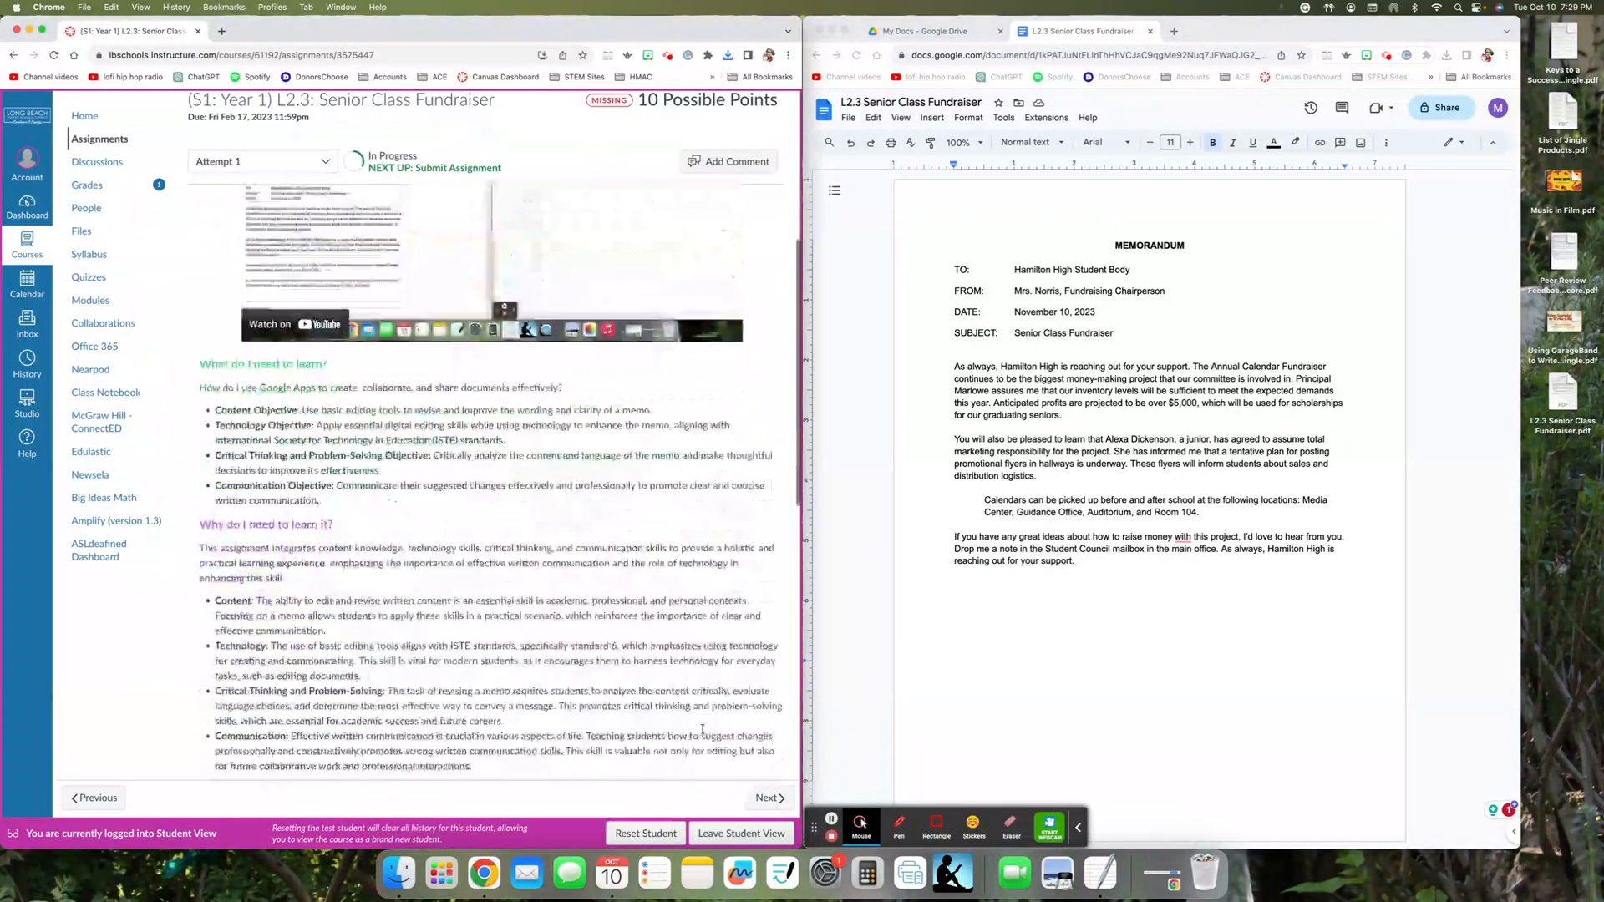
{"action": "scroll", "coordinate": [704, 736], "scroll_direction": "up", "scroll_amount": 15}
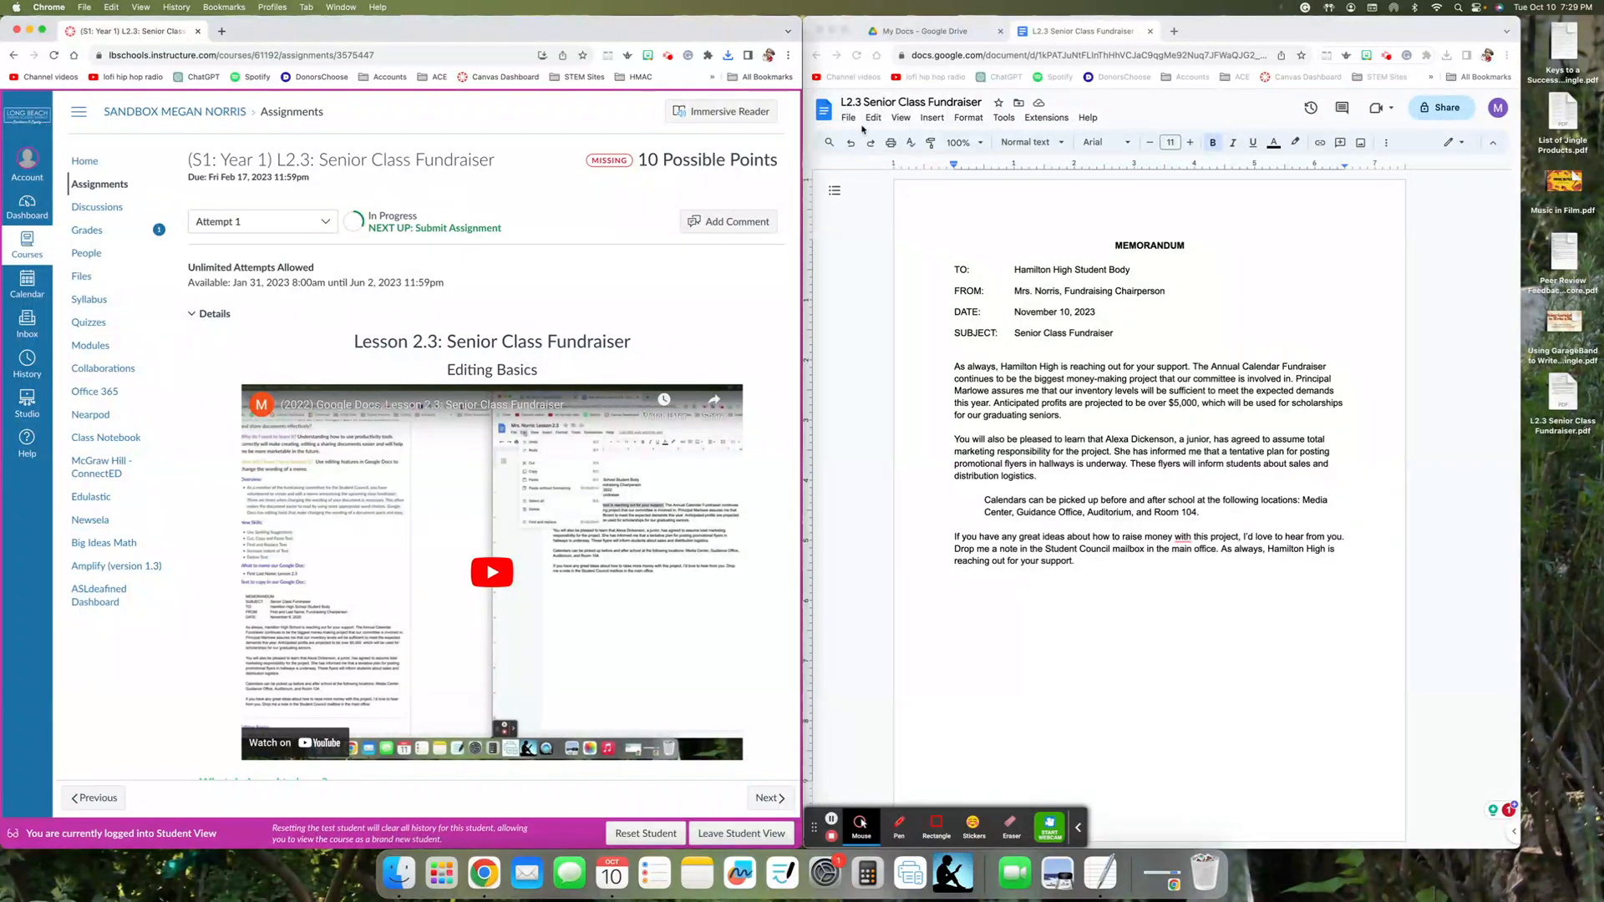
- Close the memo and upload L2.3 Senior Class Fundraiser.pdf from the desktop to the Google folder inside 2023 Files in Drive
{"action": "left_click", "coordinate": [863, 98]}
{"action": "left_click", "coordinate": [1150, 32]}
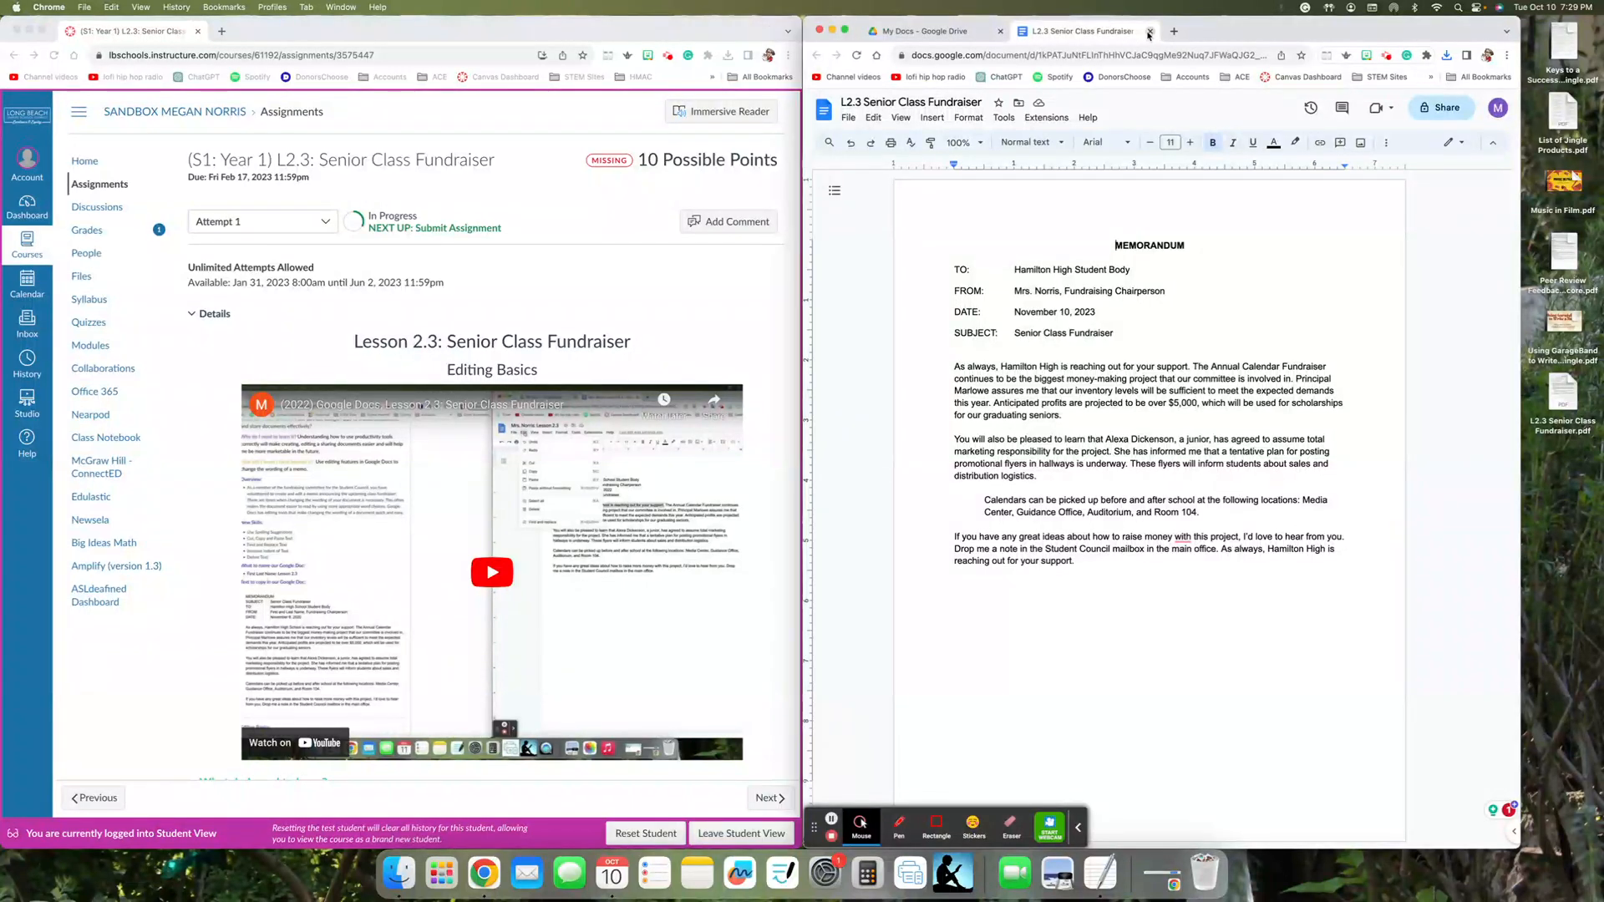
{"action": "left_click", "coordinate": [1192, 158]}
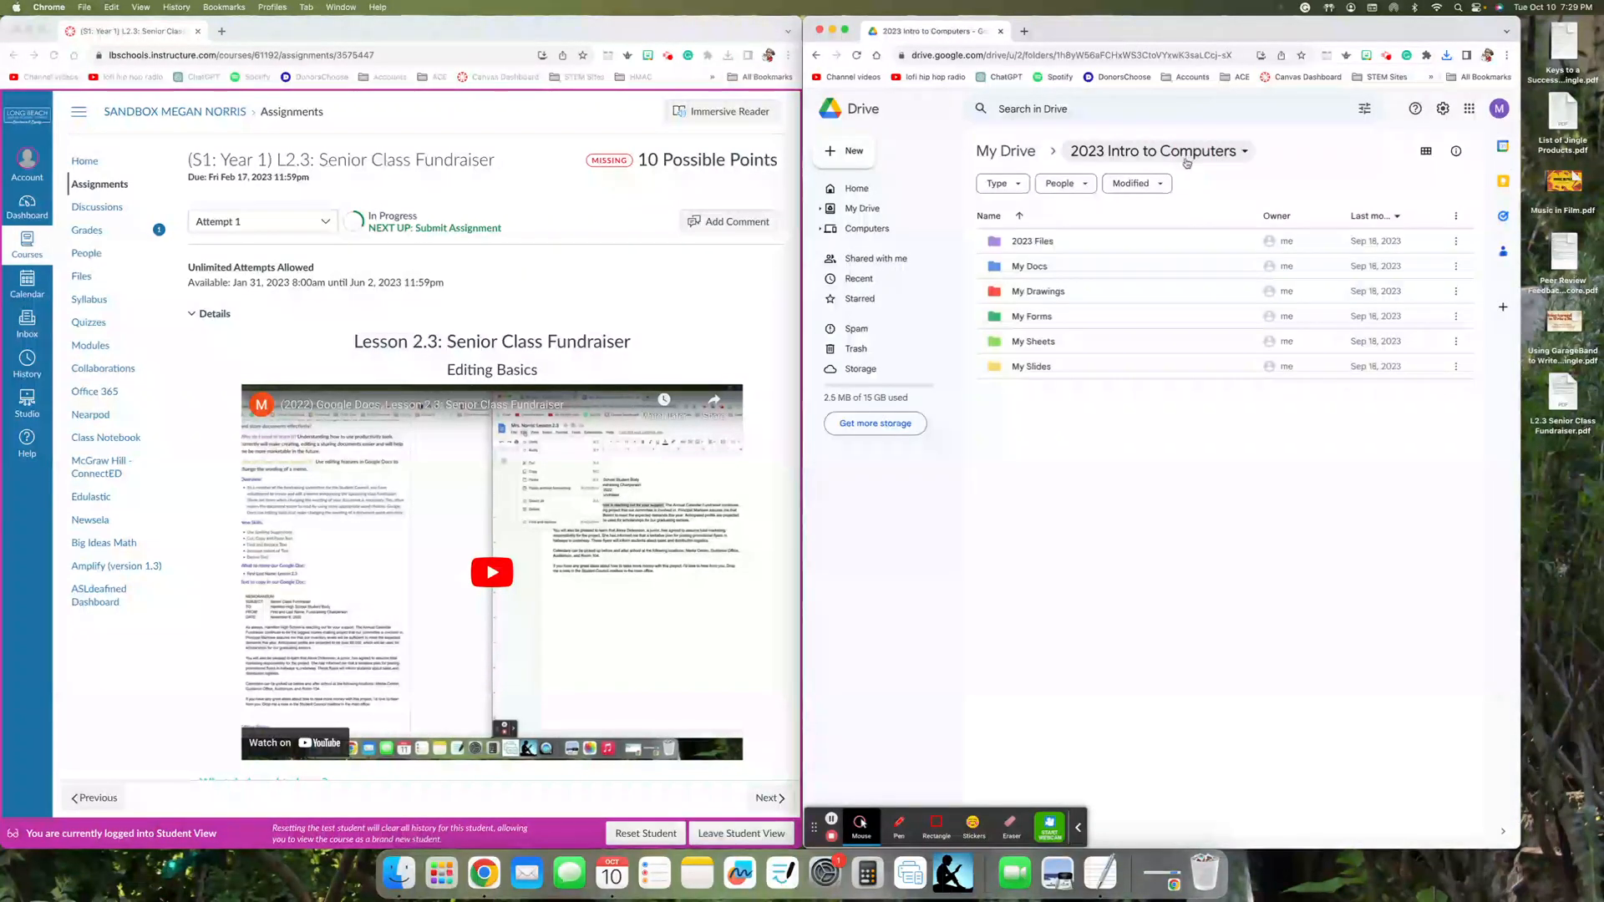
{"action": "left_click", "coordinate": [1025, 244]}
{"action": "double_click", "coordinate": [1025, 244]}
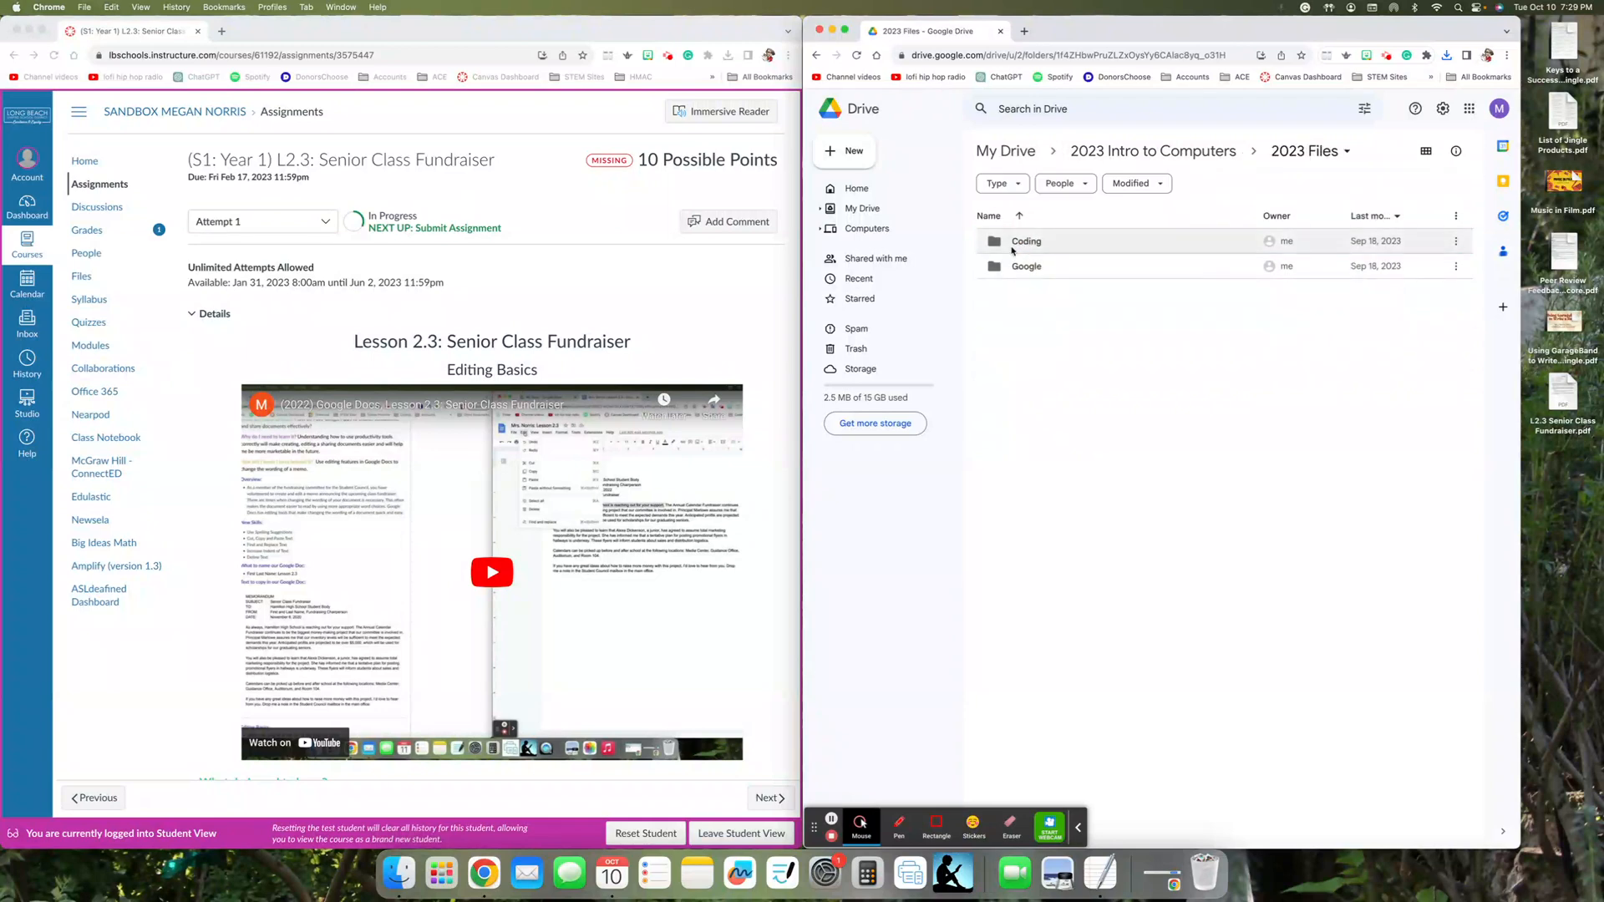
{"action": "double_click", "coordinate": [1020, 266]}
{"action": "left_click_drag", "start_coordinate": [1587, 404], "coordinate": [1190, 405]}
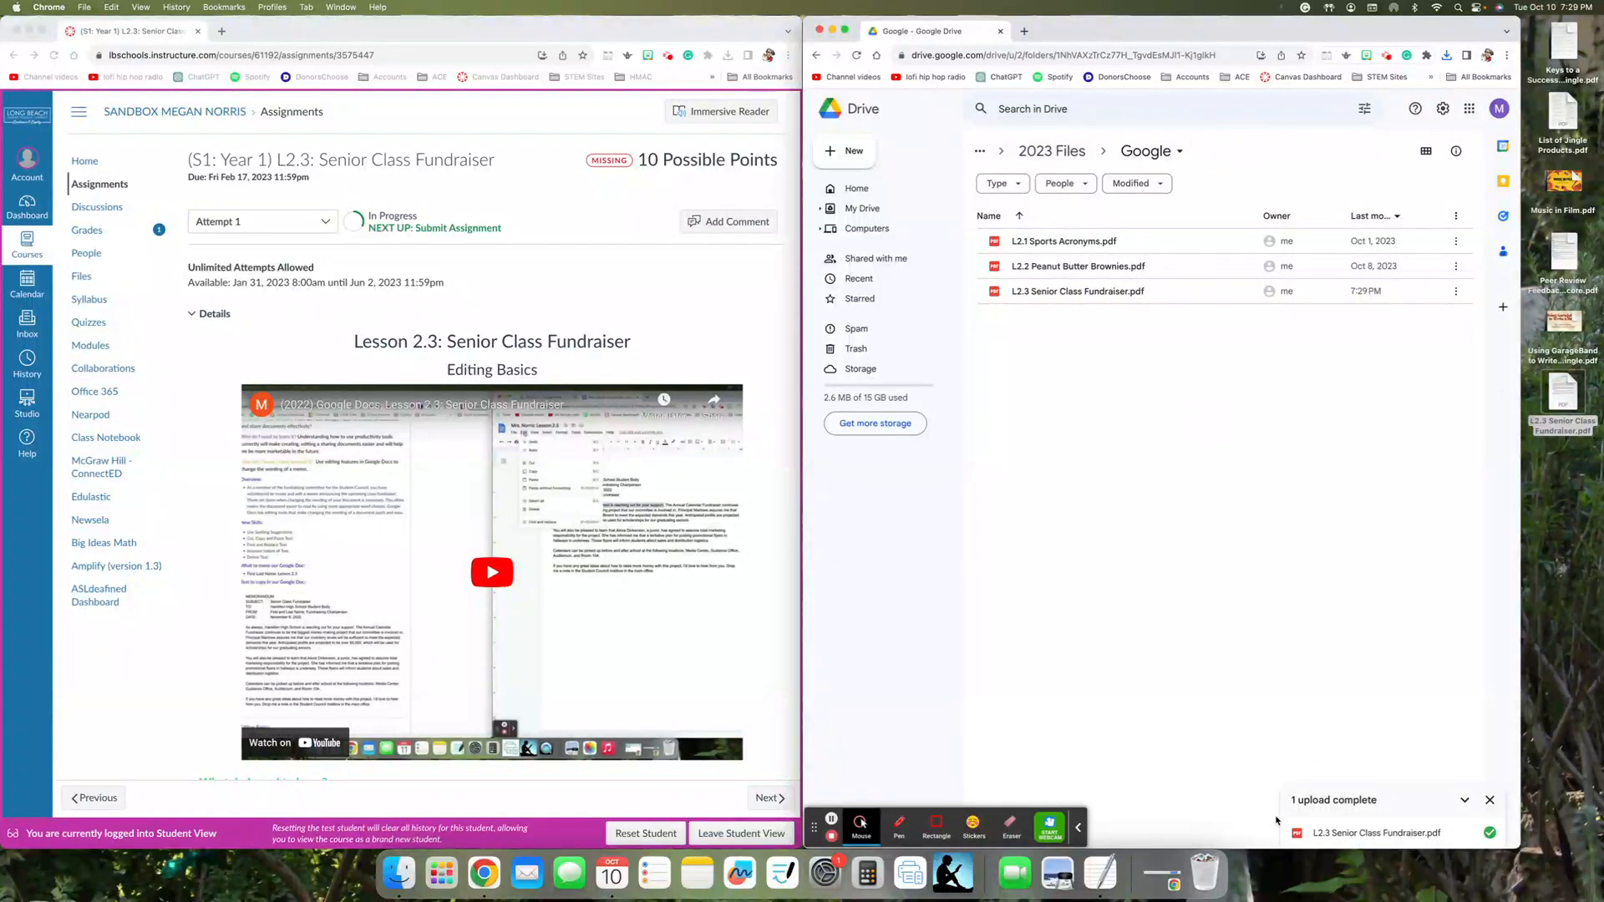
- Empty the computer's Trash, permanently erasing the items in it
{"action": "right_click", "coordinate": [1208, 879]}
{"action": "left_click", "coordinate": [1213, 828]}
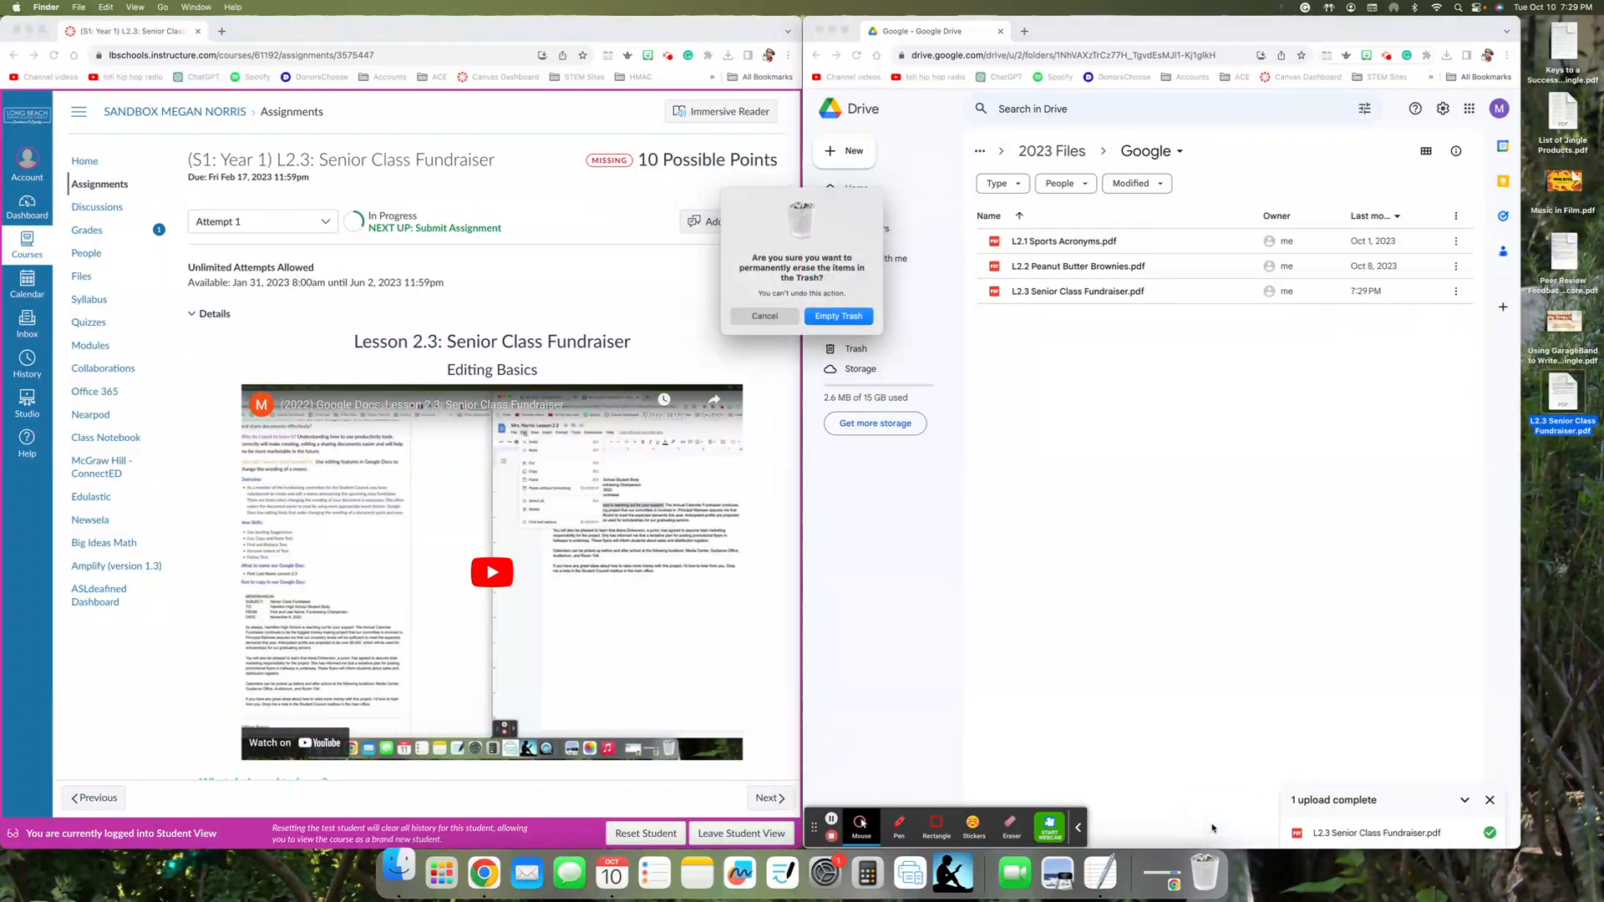
{"action": "left_click", "coordinate": [842, 322]}
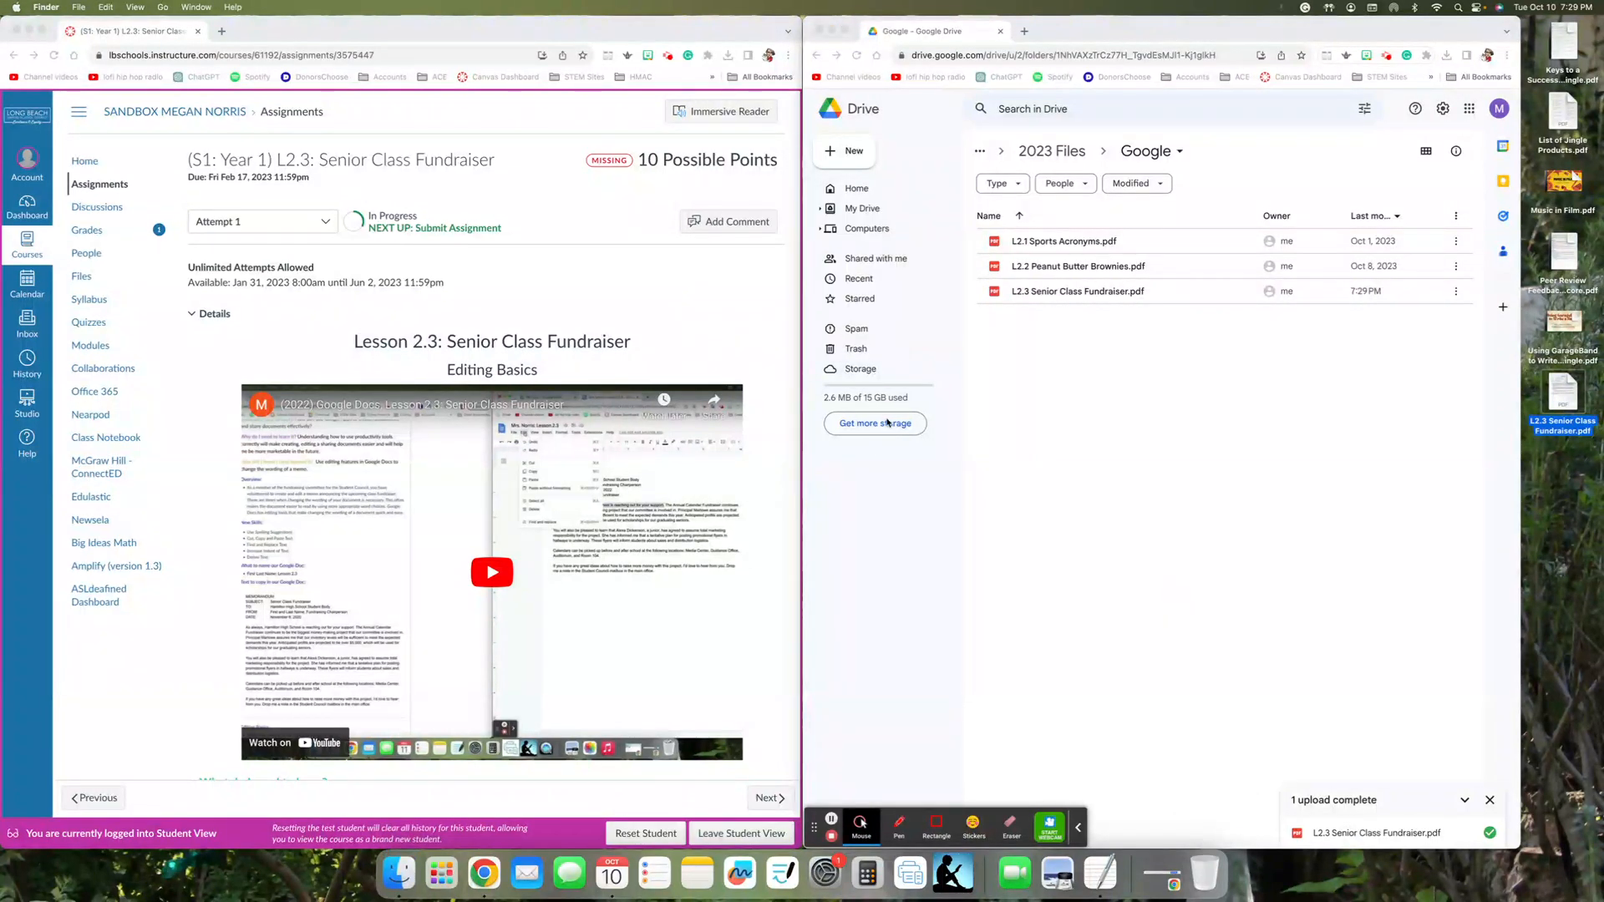